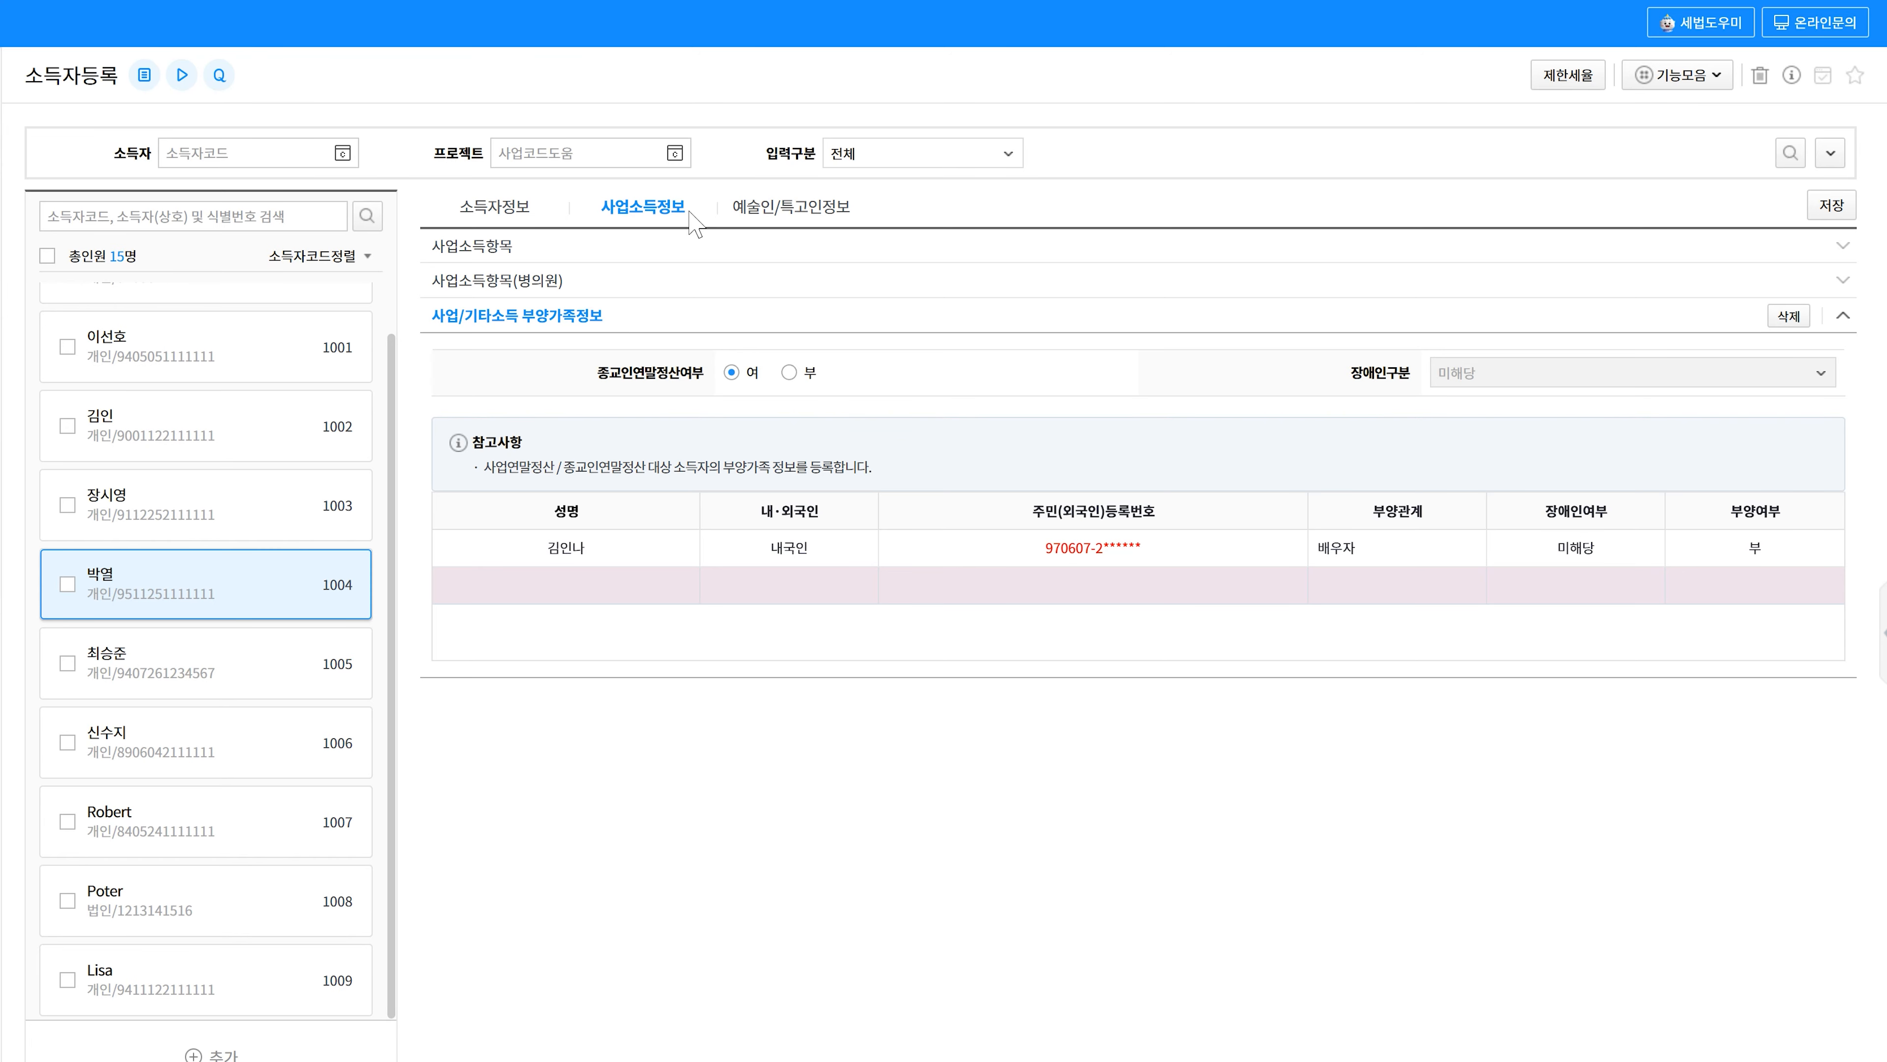
- Open 기타소득자료입력 under 인사관리 > 그밖의소득관리 for business site 1000, December 2025
click(688, 212)
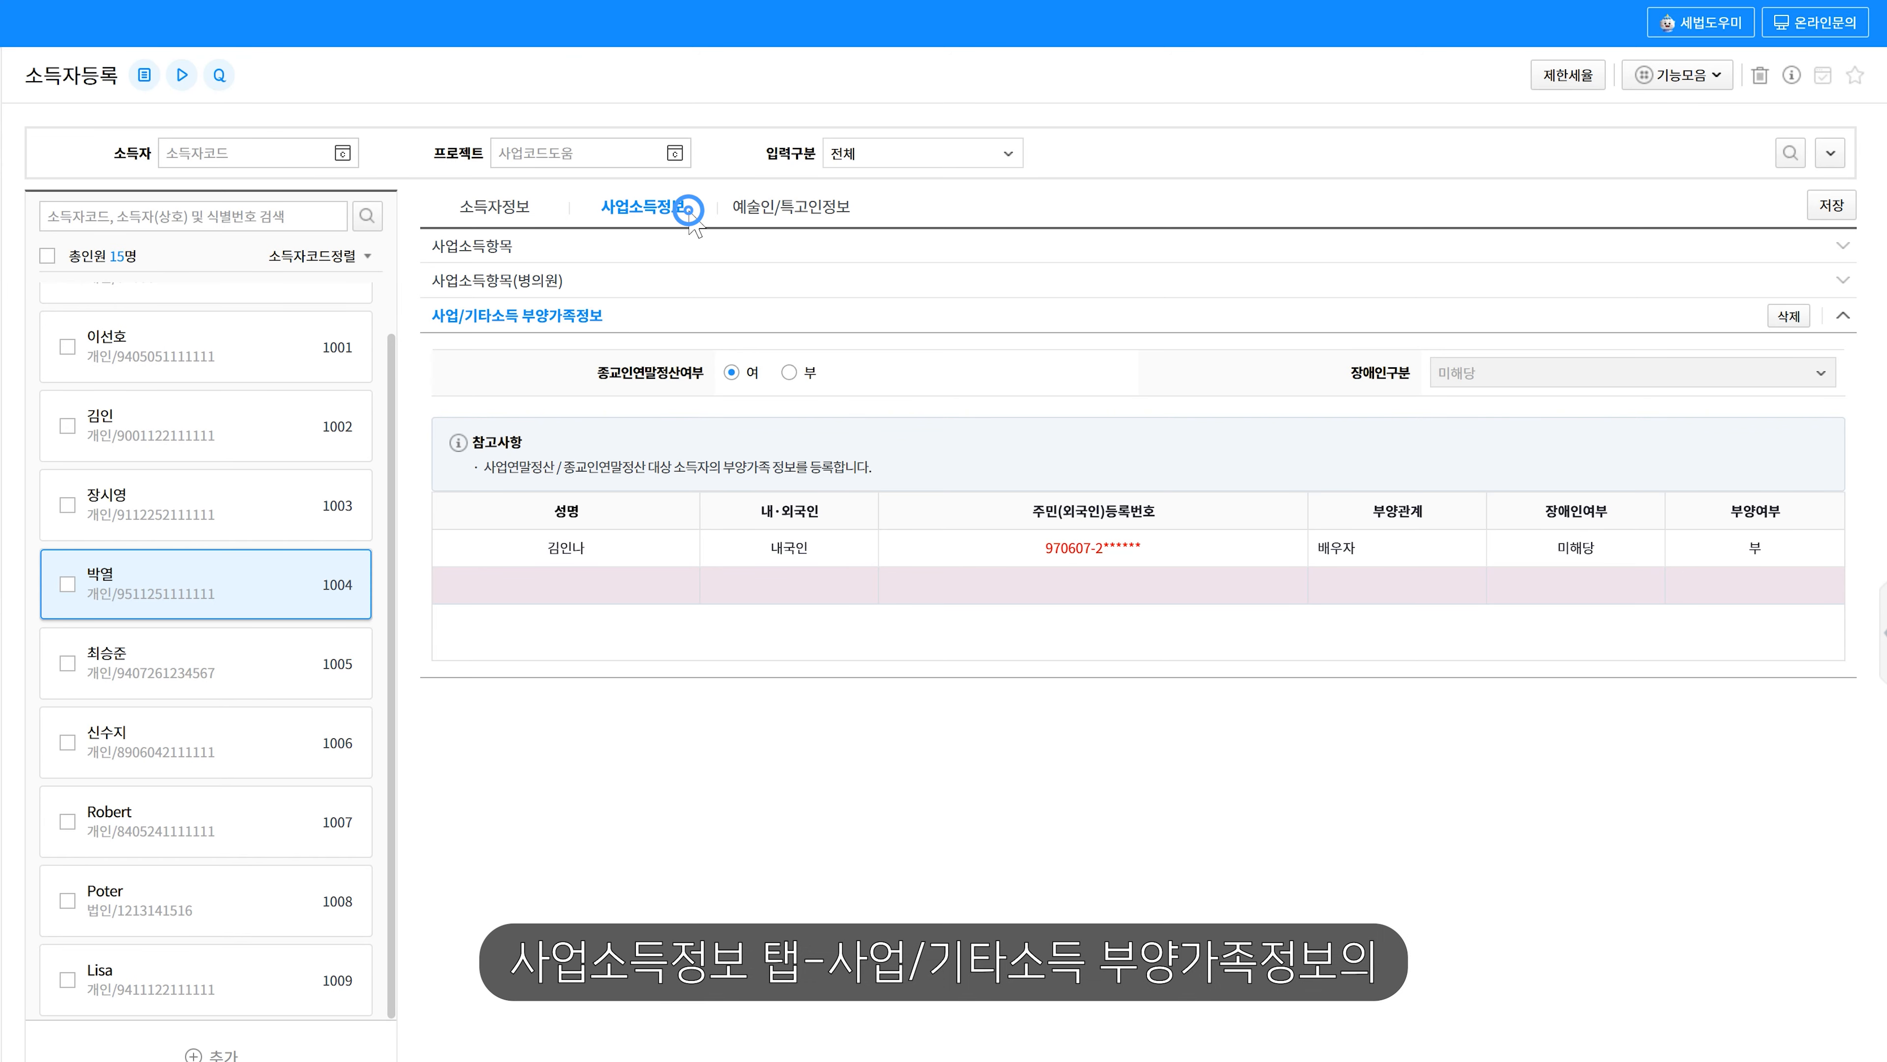
click(617, 323)
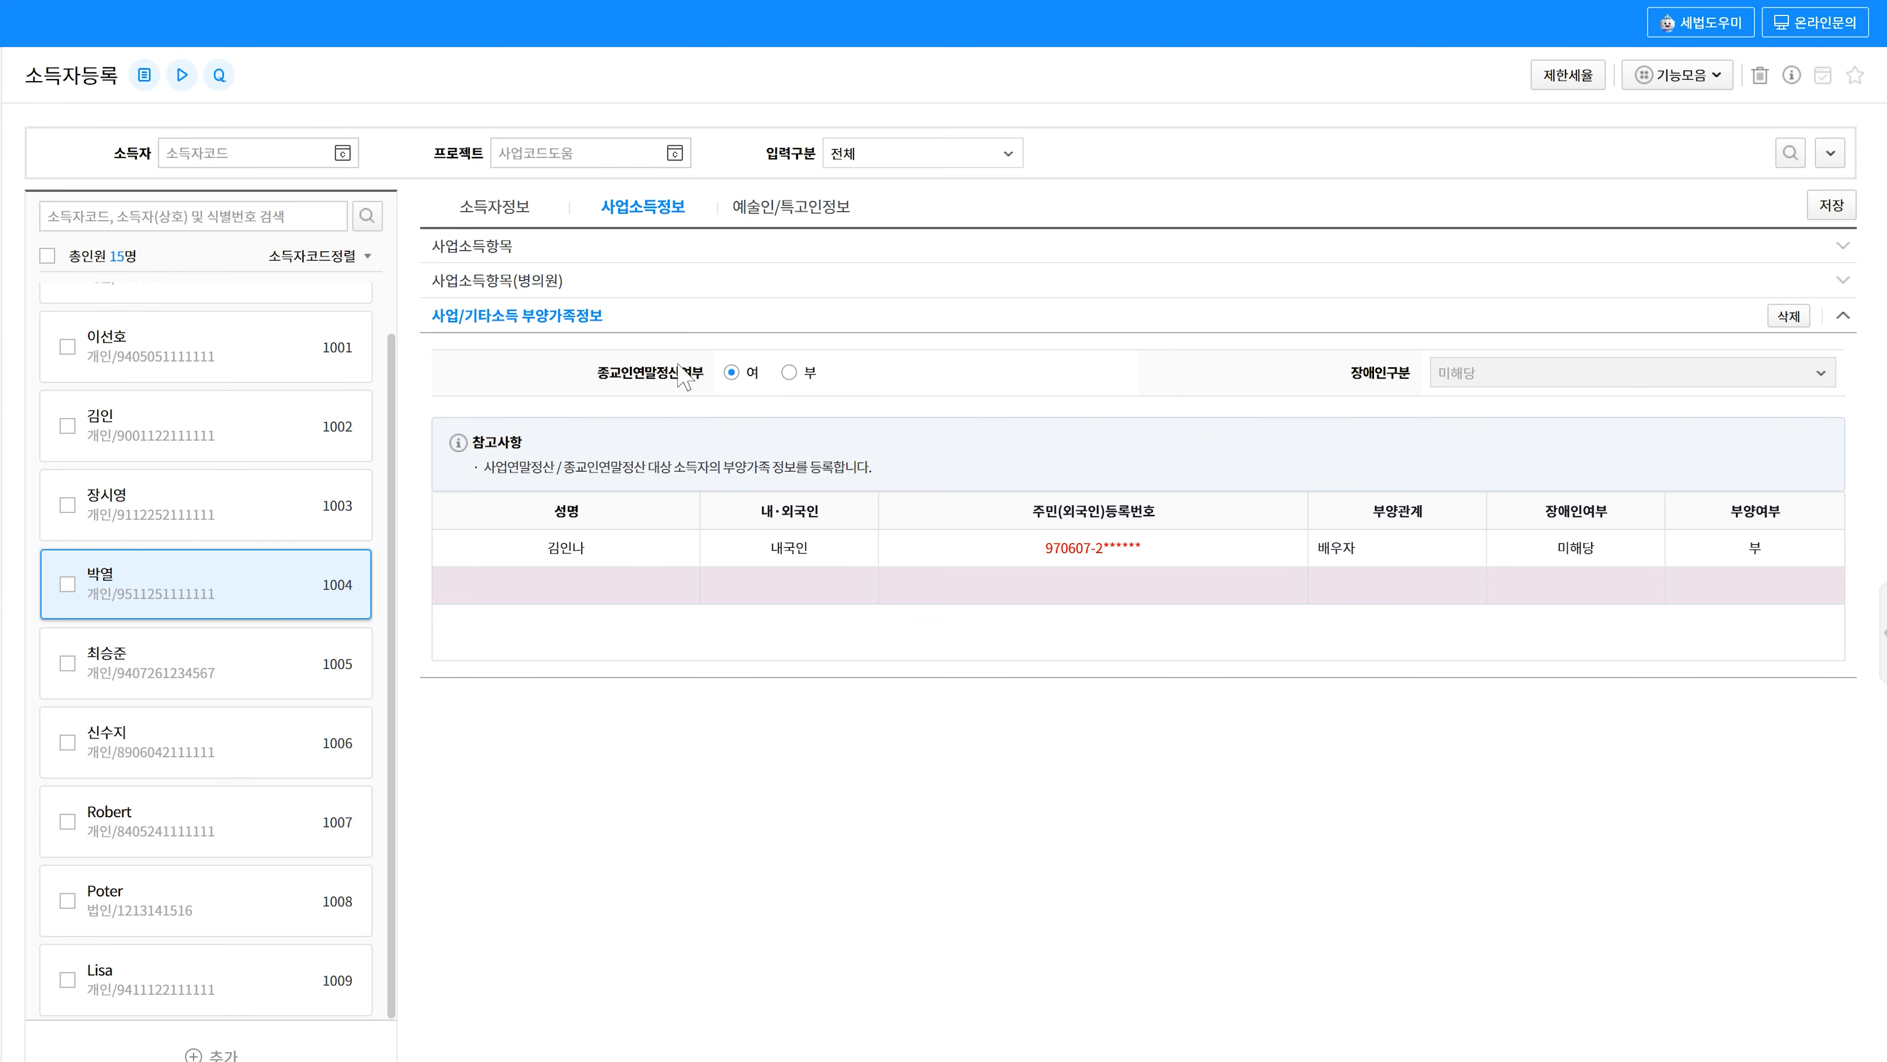
click(731, 373)
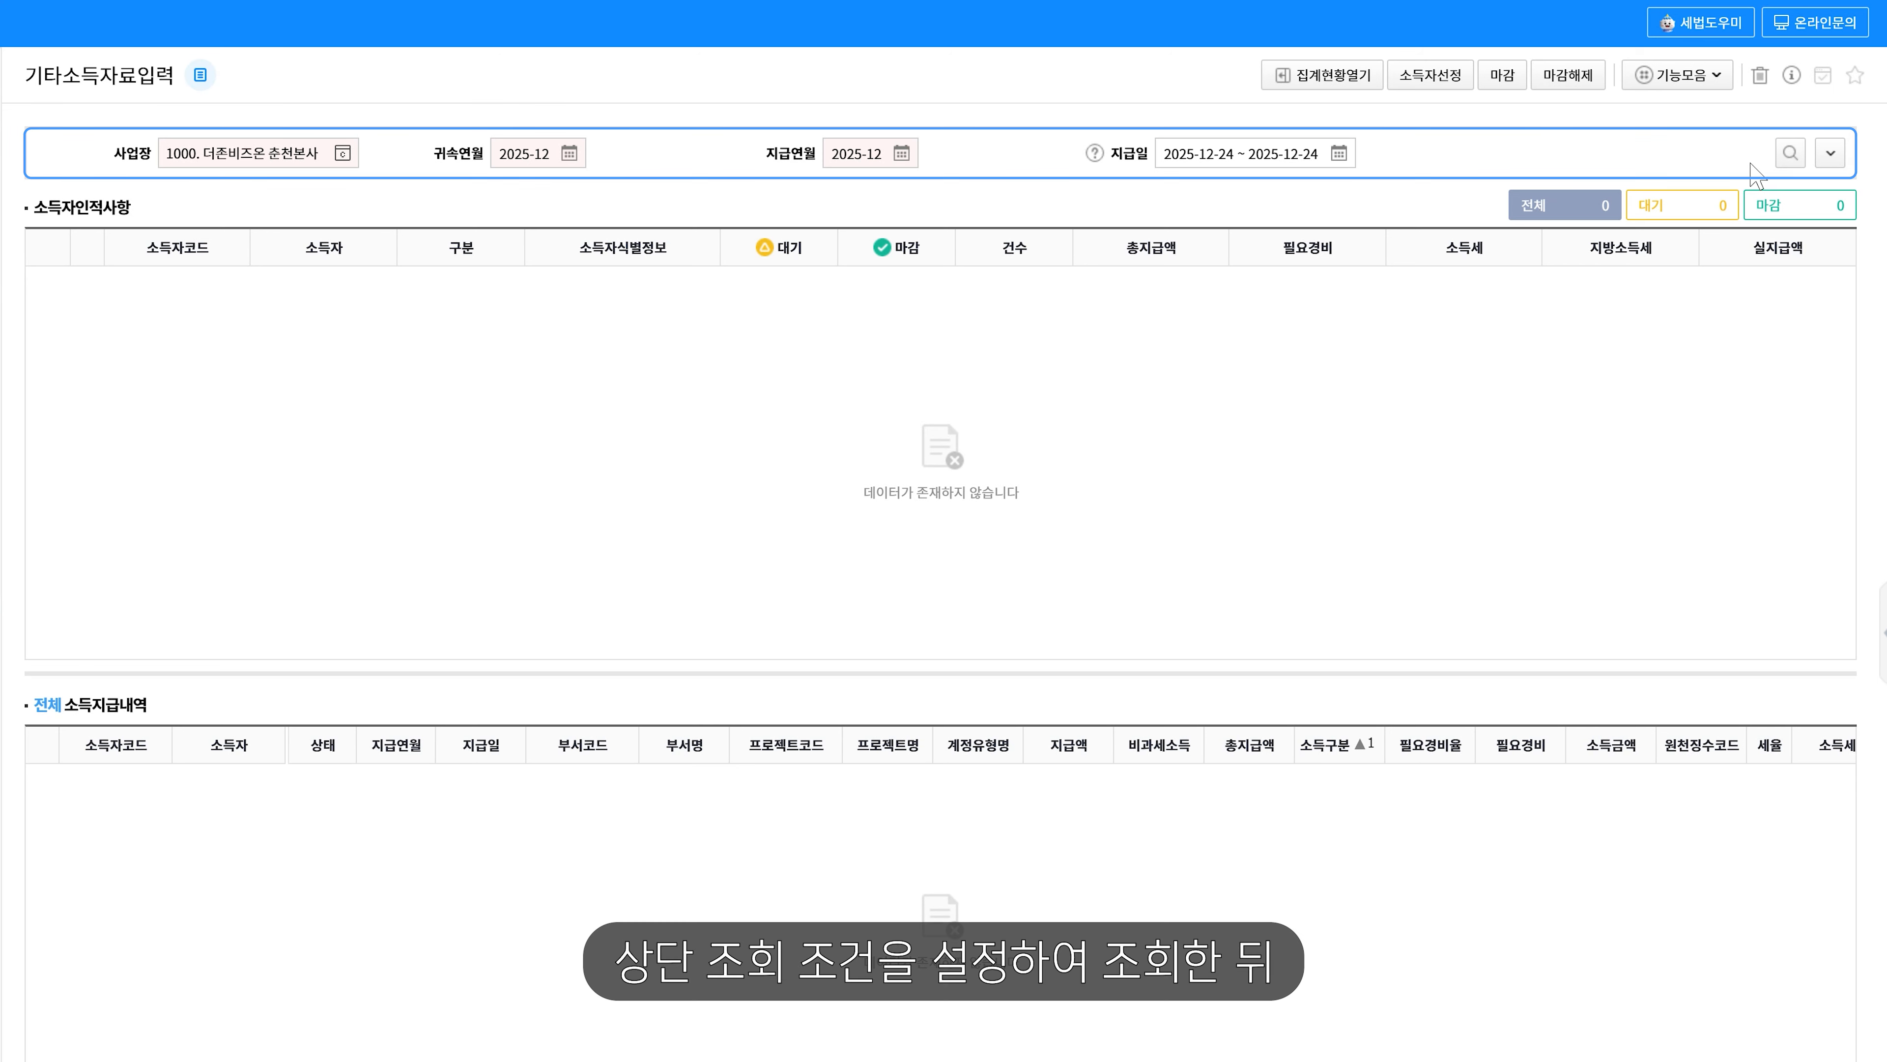
- Load December 2025 records and add earner 1004 with a 2025-12-24 payment line
click(1790, 153)
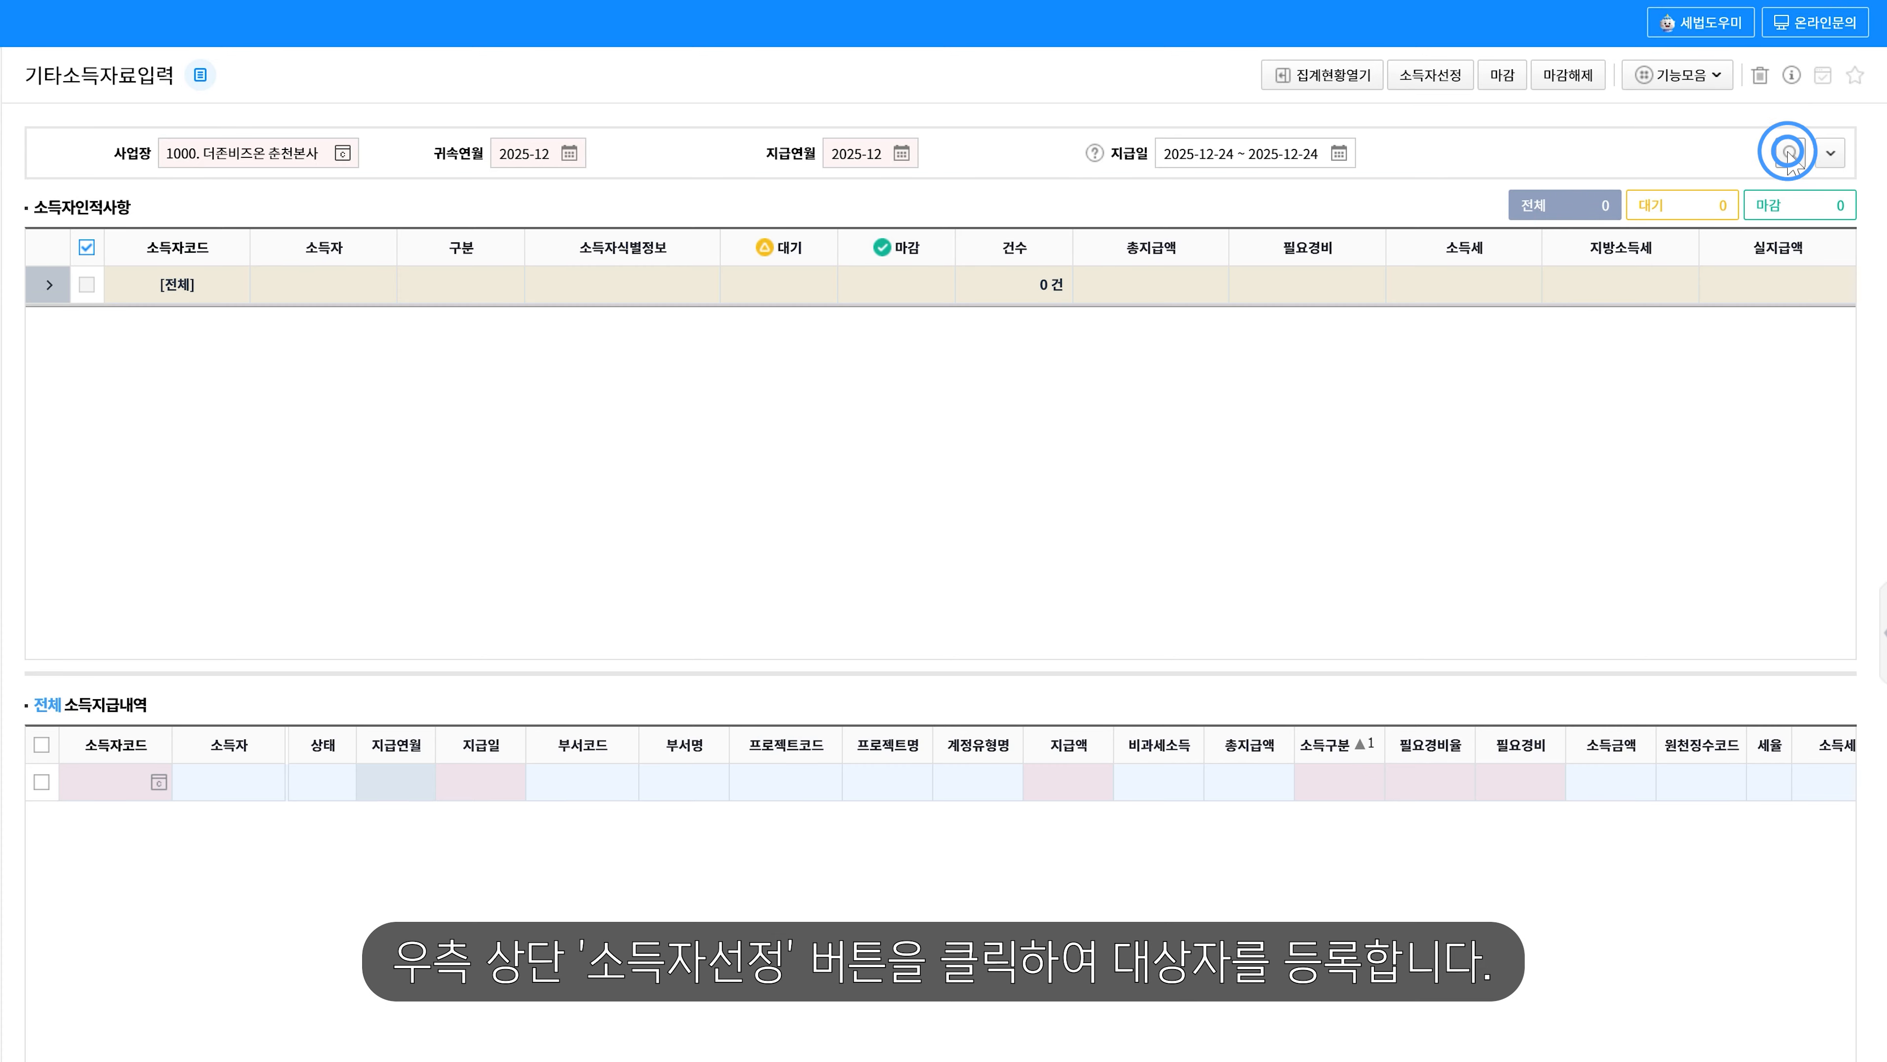
click(1449, 76)
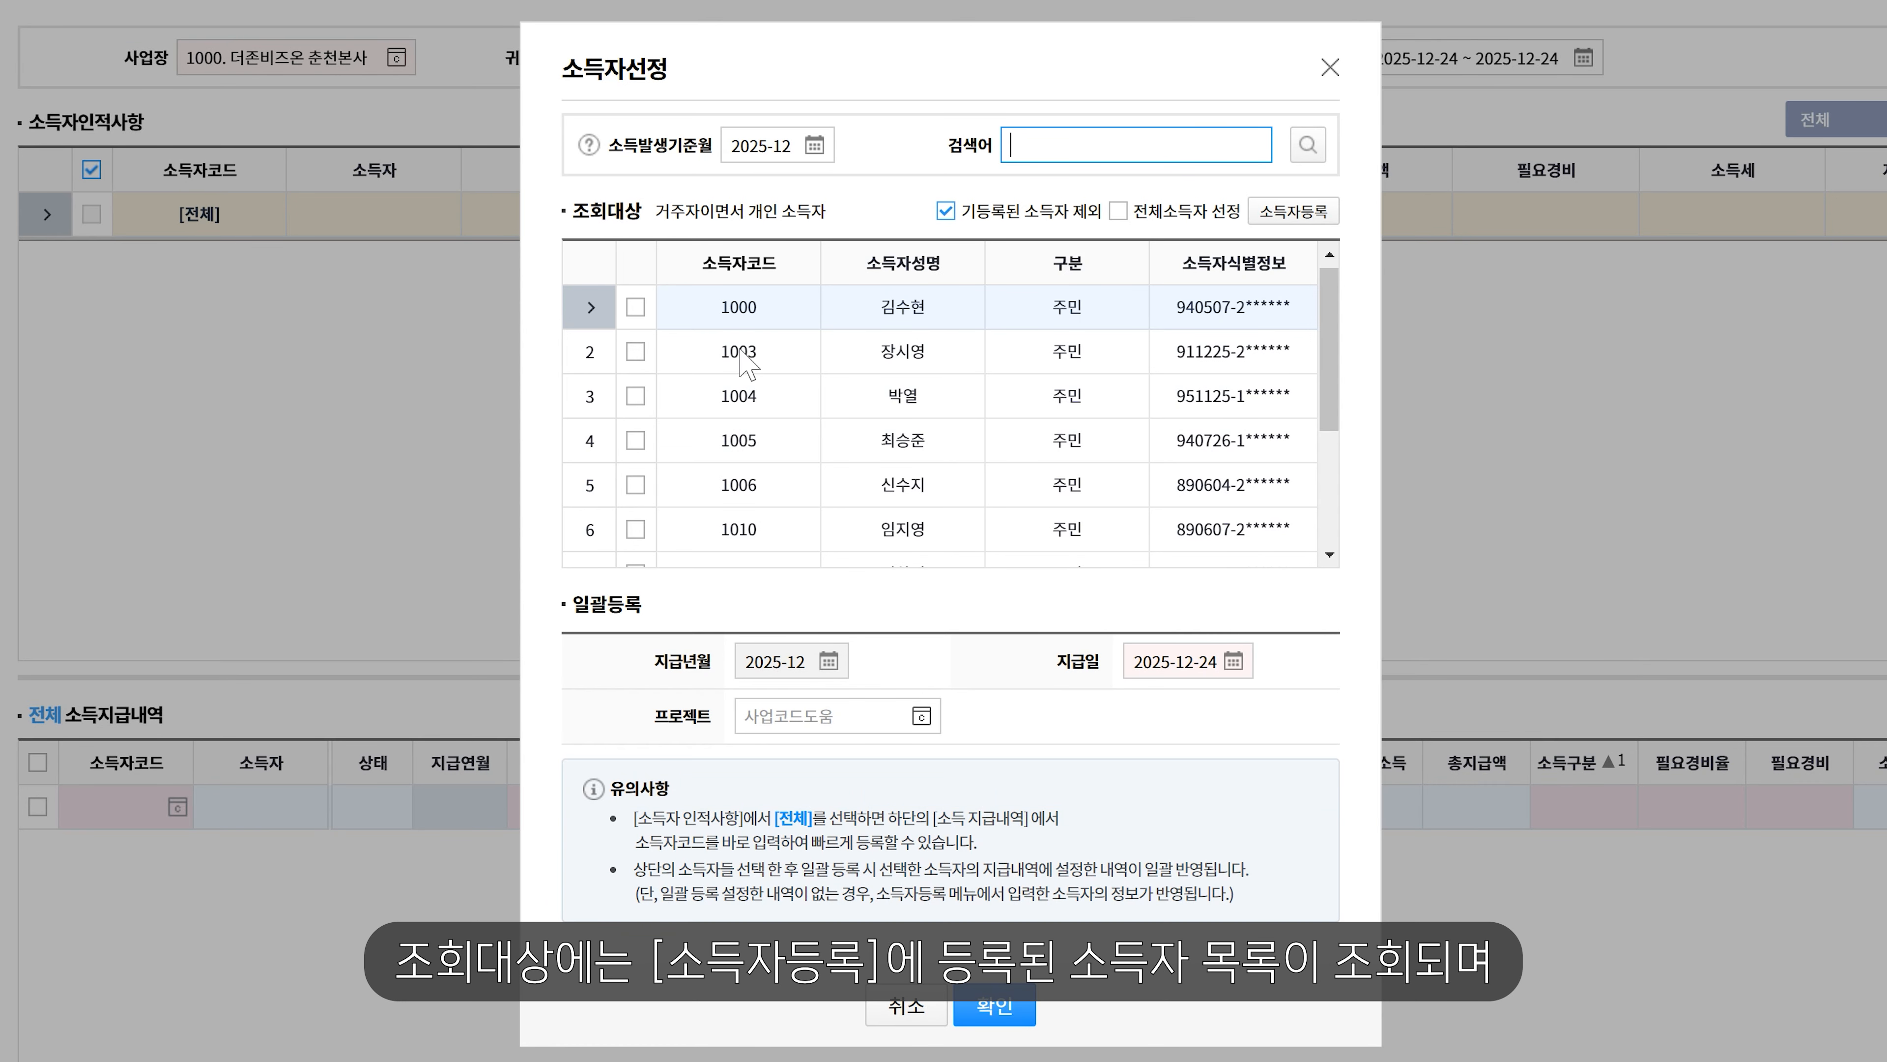
click(636, 396)
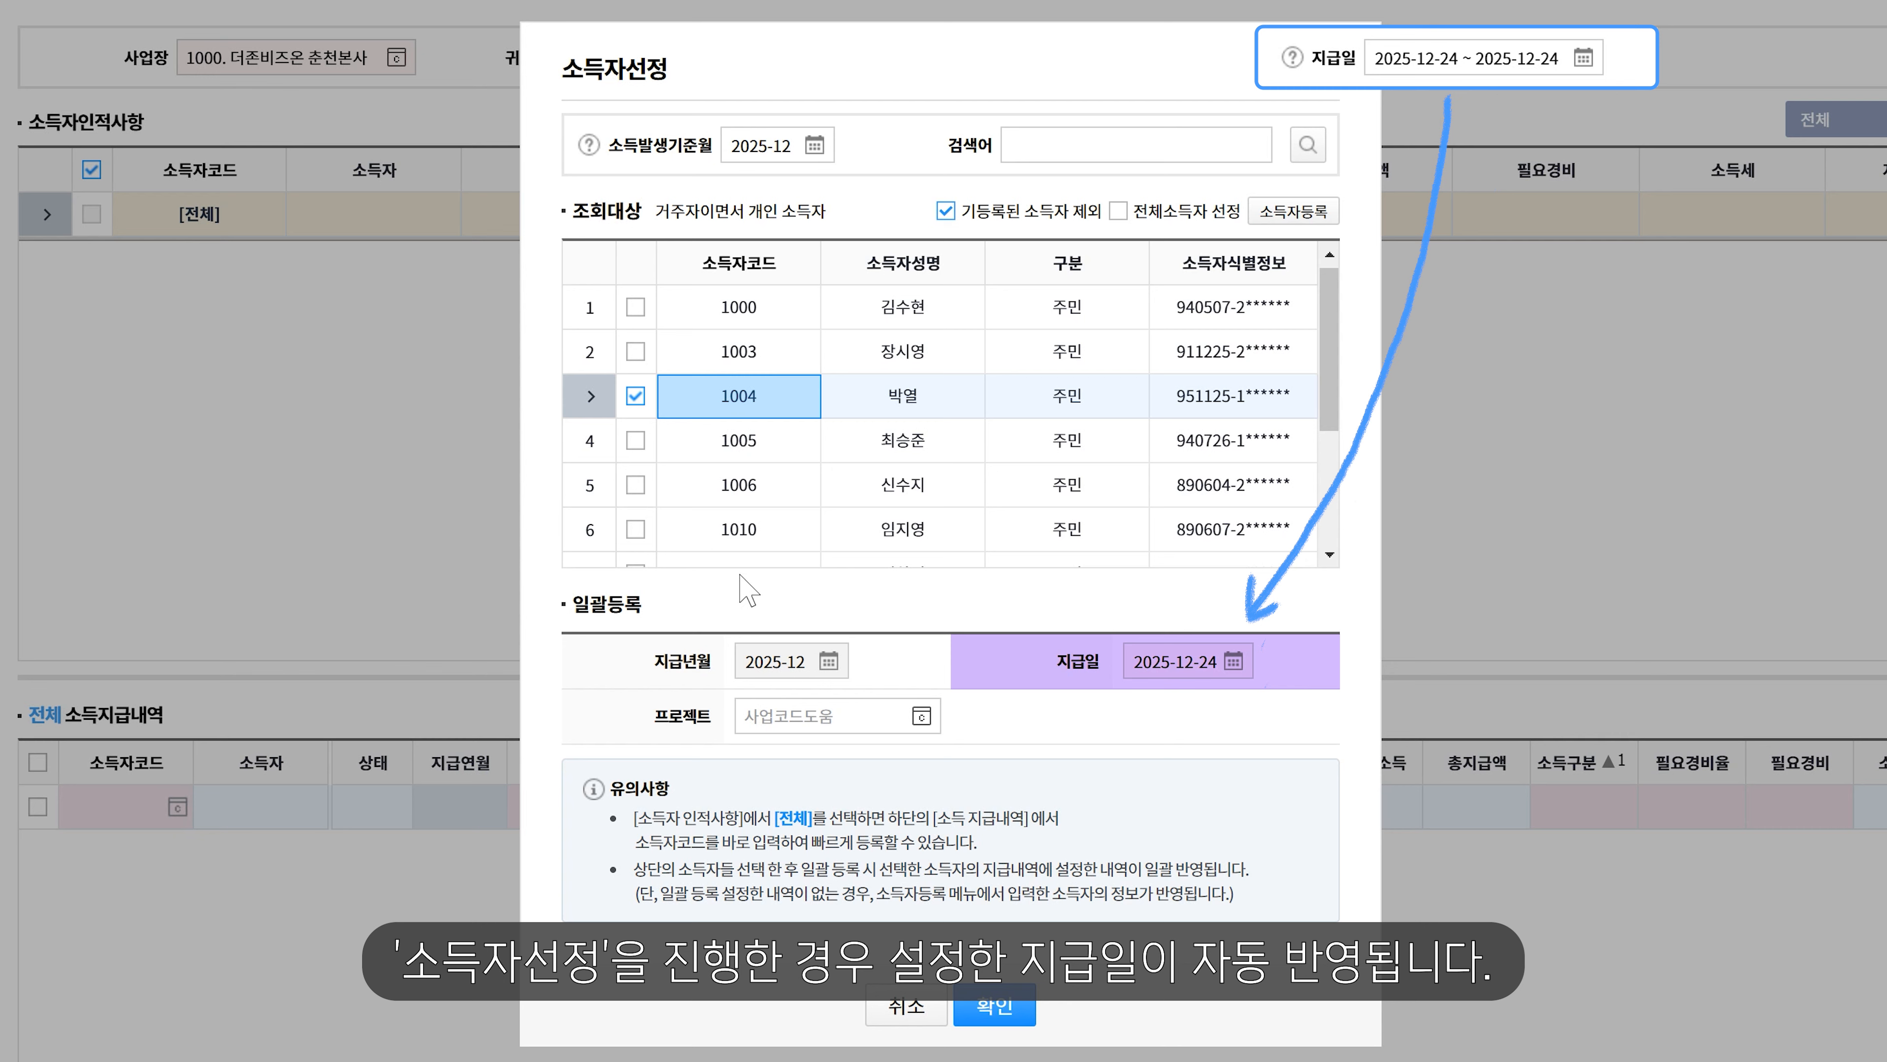
click(994, 1005)
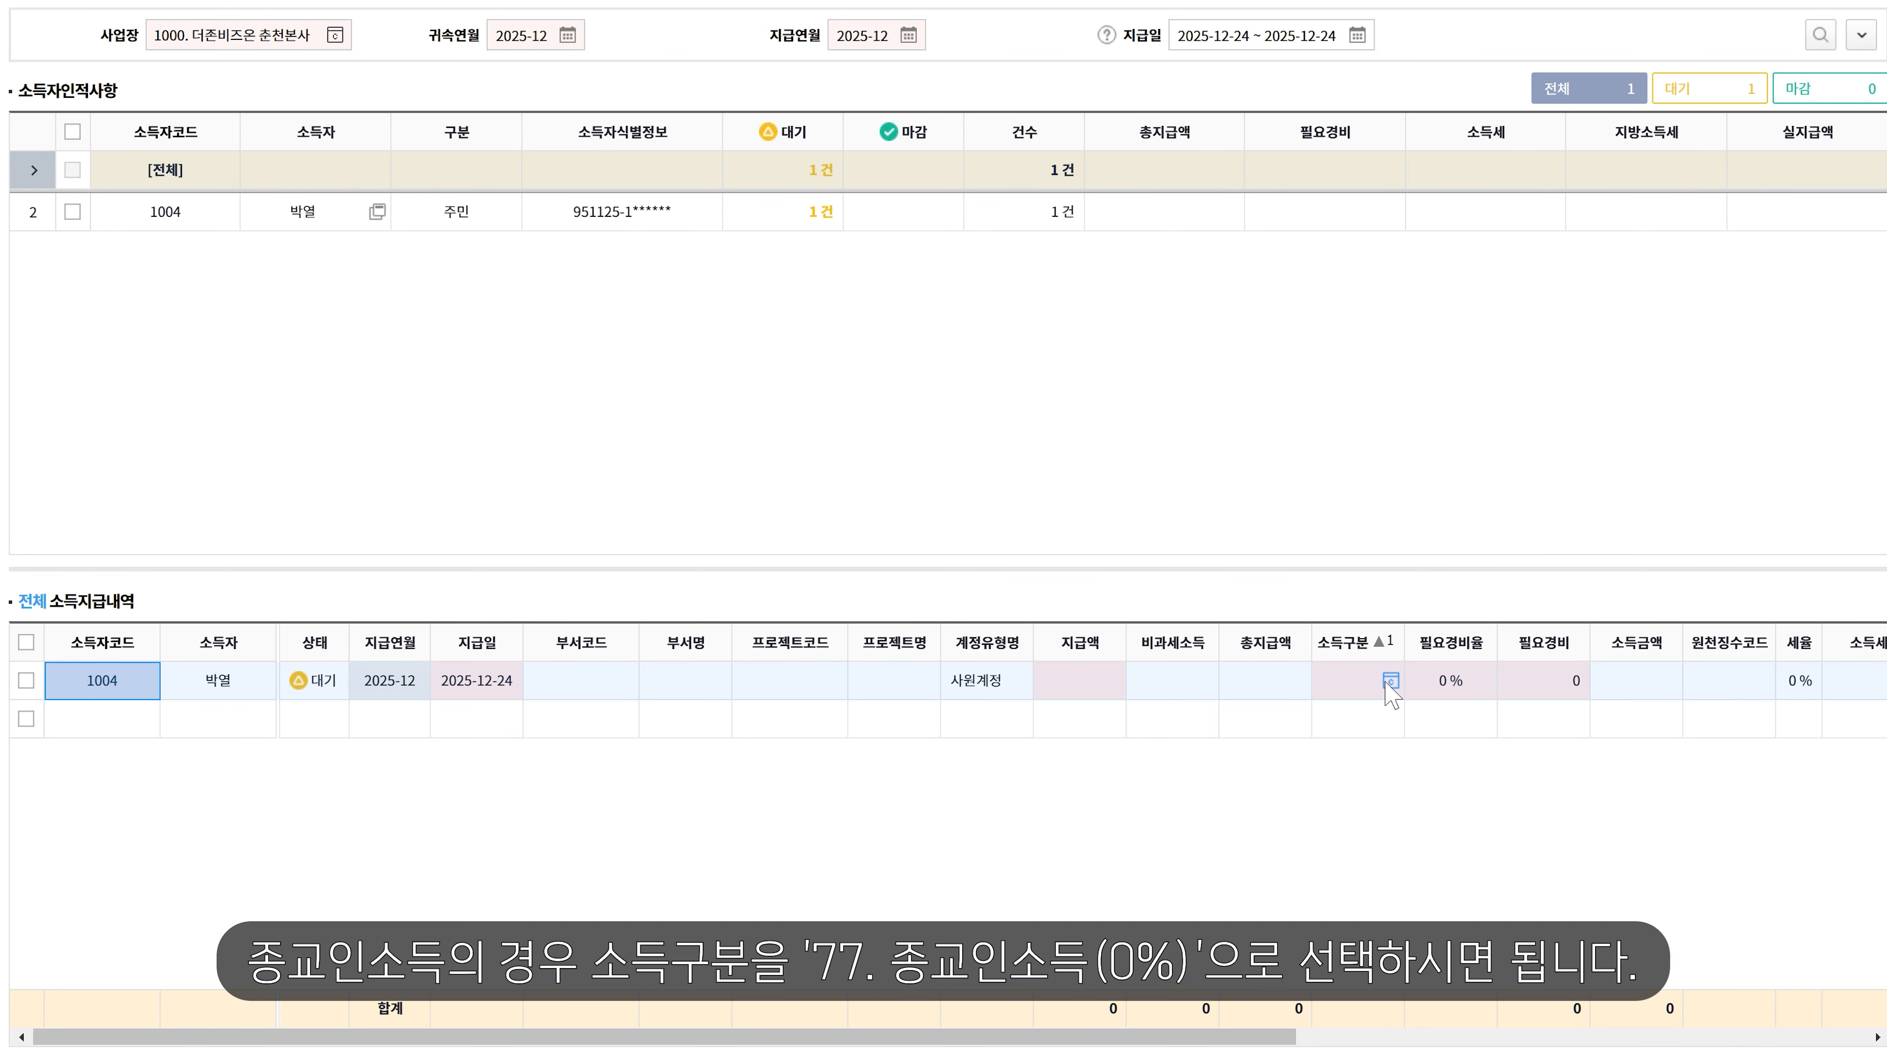
- Set the payment's income type to code 77 종교인소득(0%), giving withholding code A43
click(1388, 680)
scroll(931, 623, down, 3)
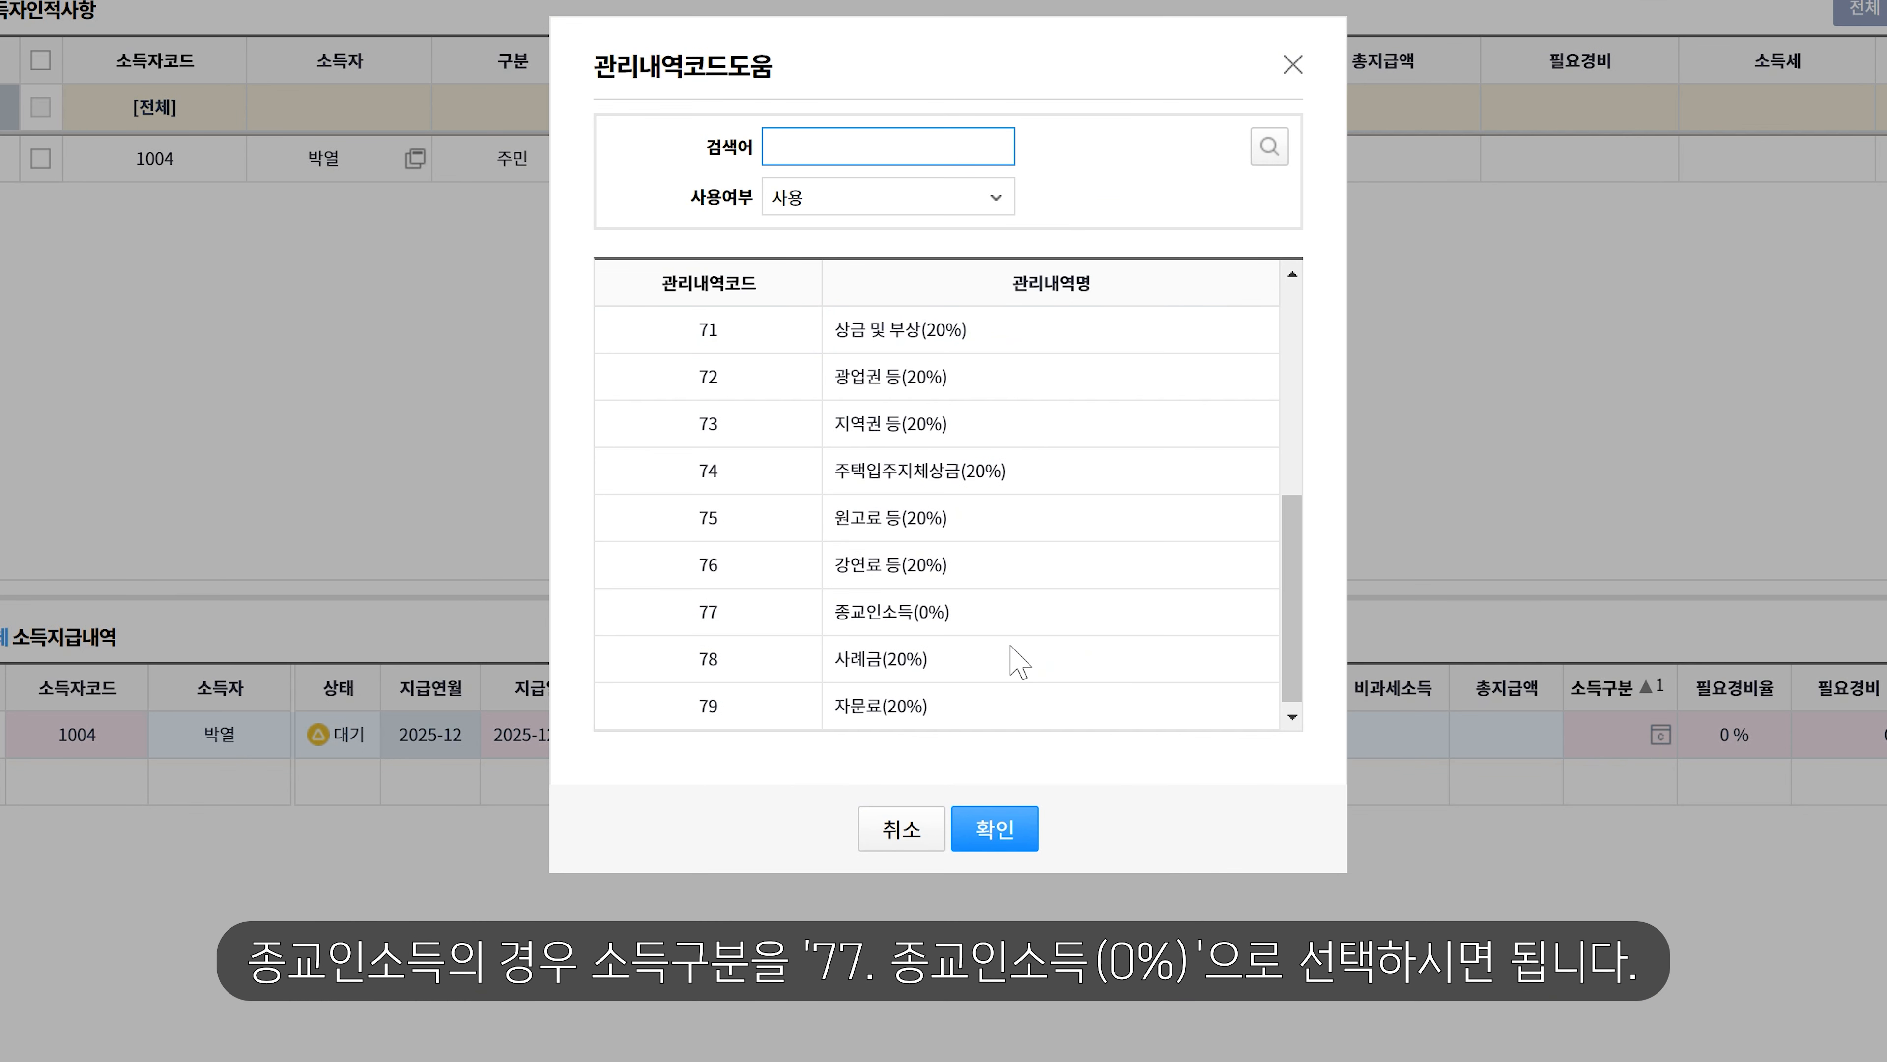
click(930, 615)
click(948, 619)
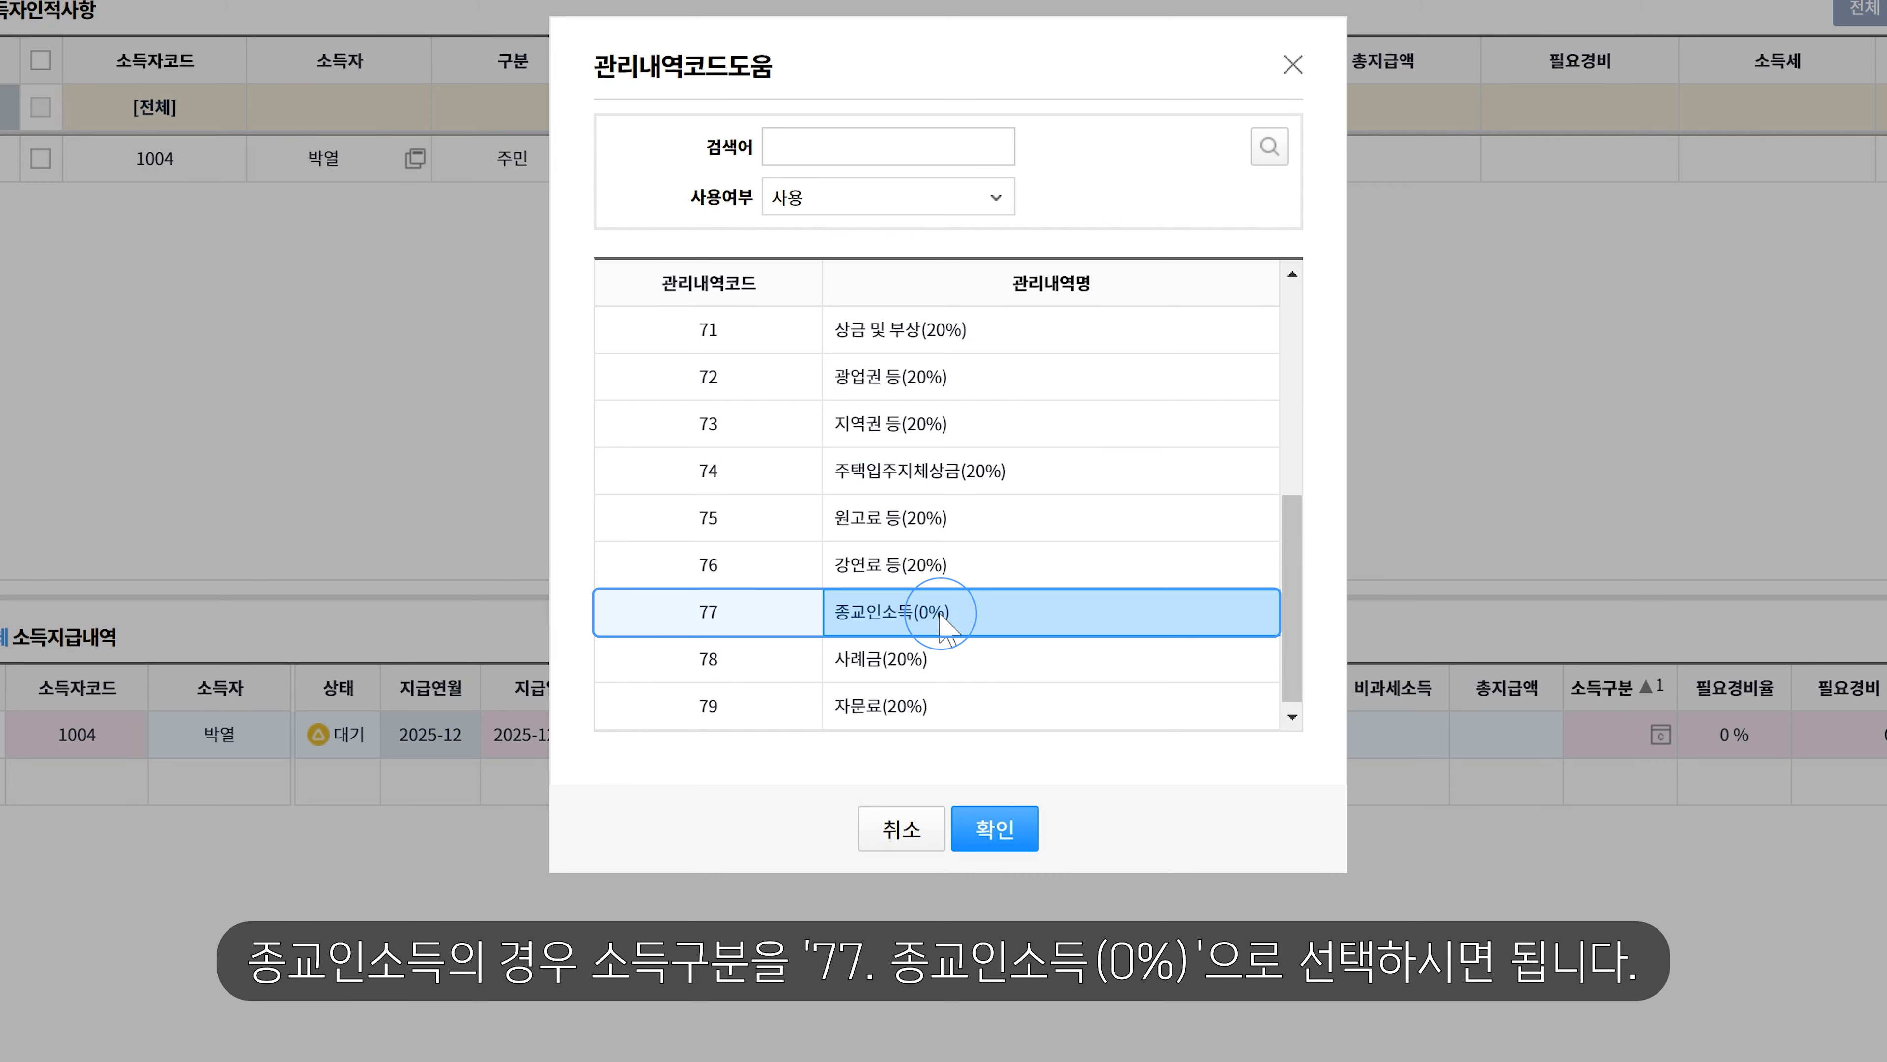
click(995, 829)
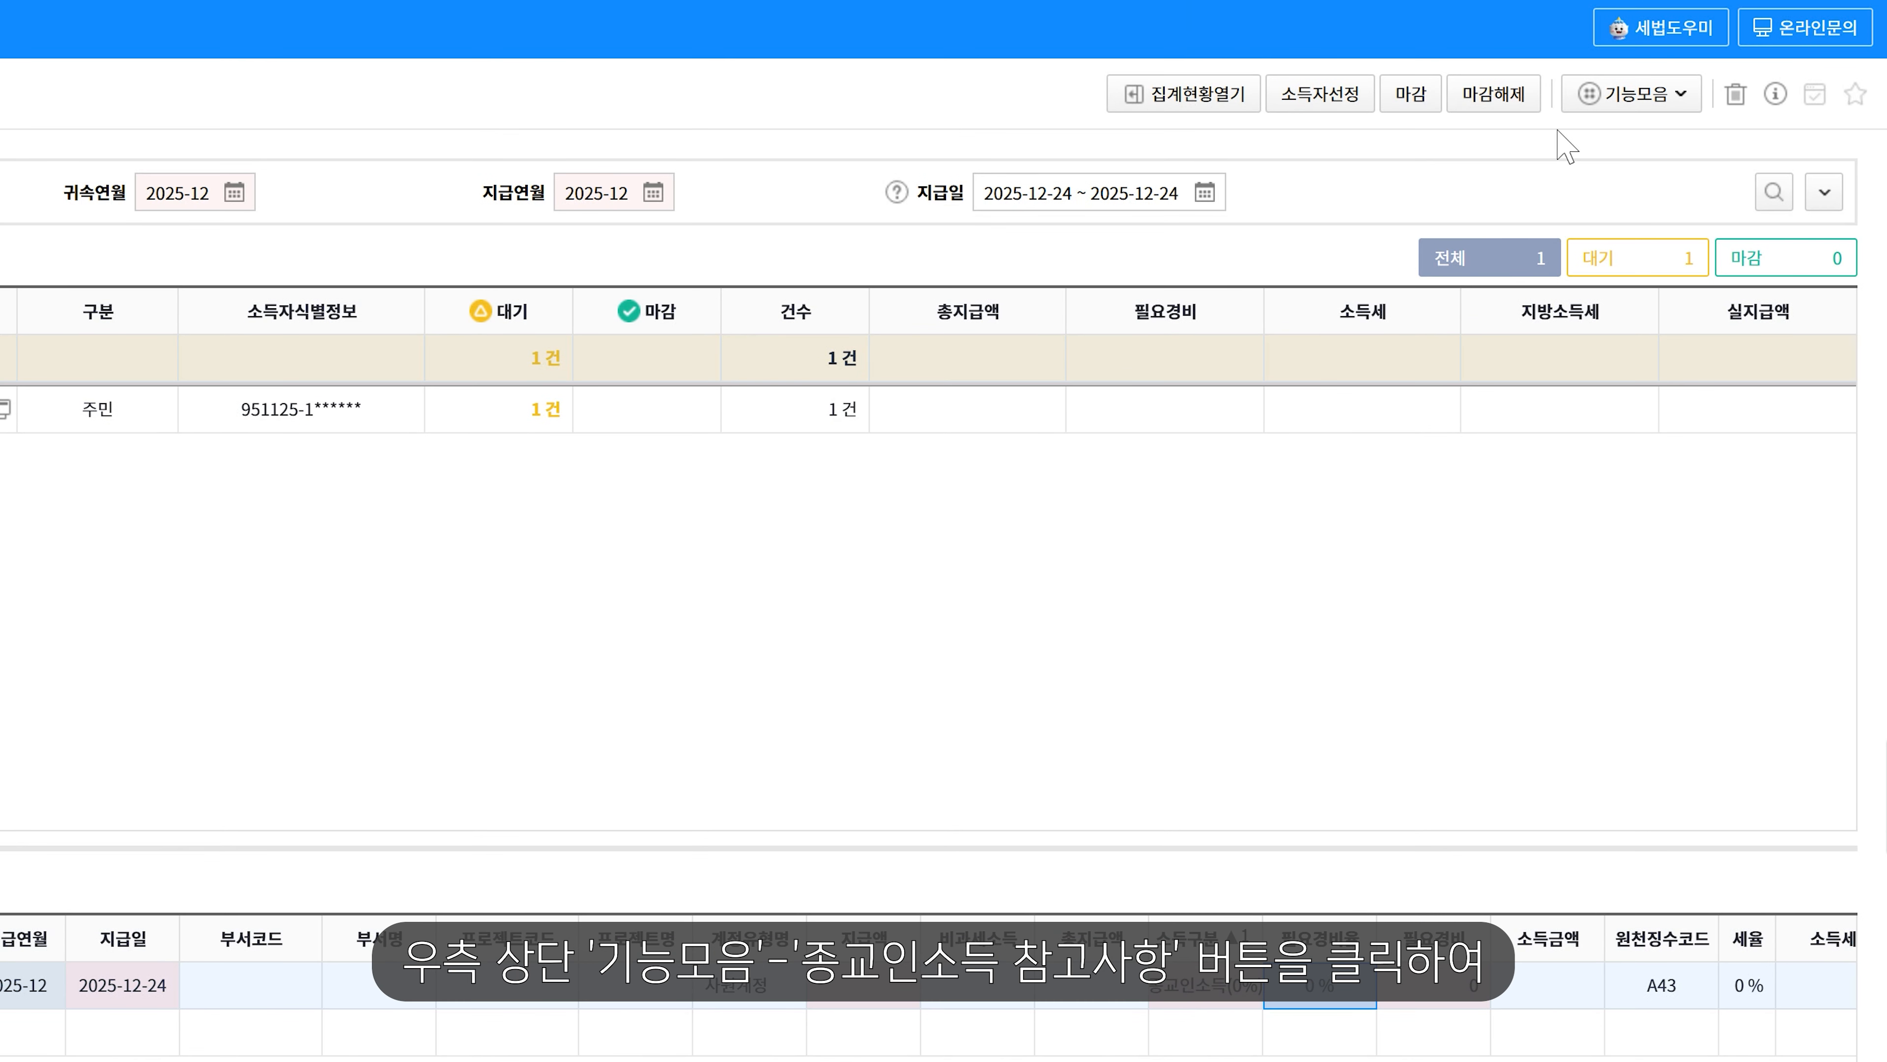
click(1583, 91)
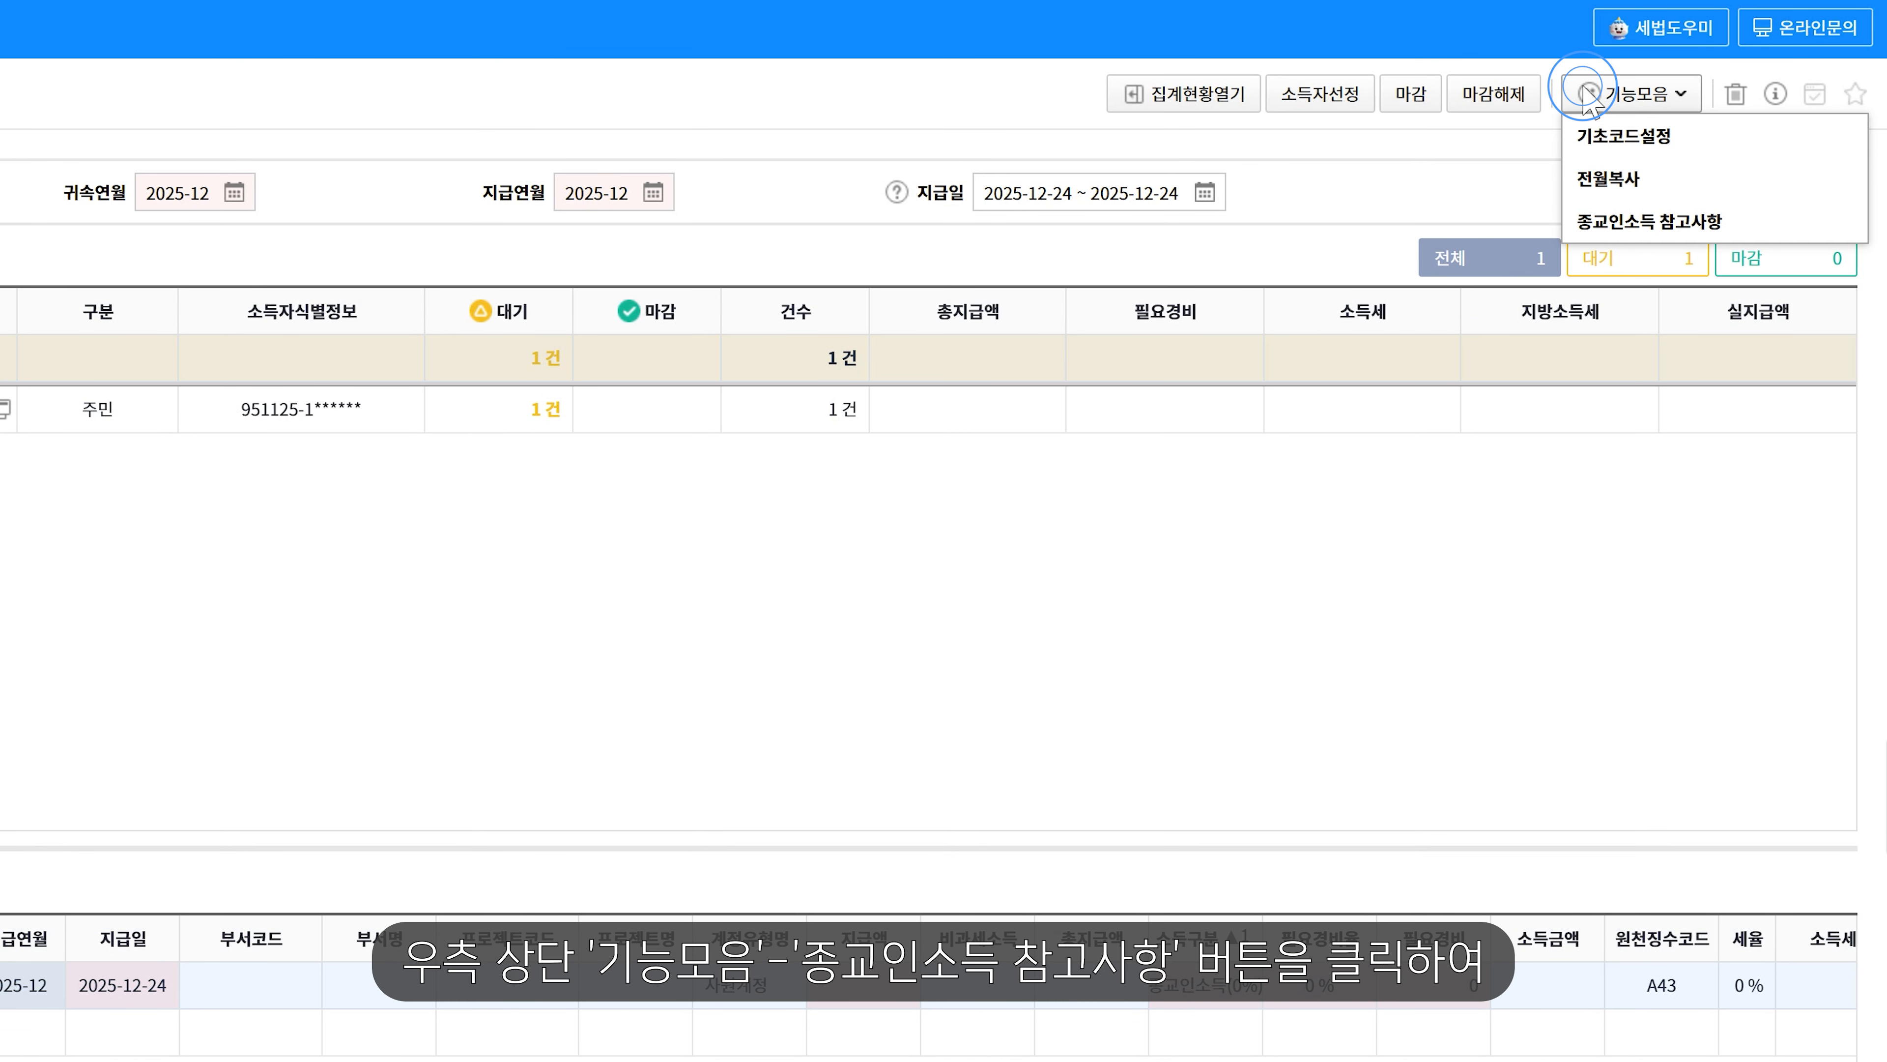
click(1714, 212)
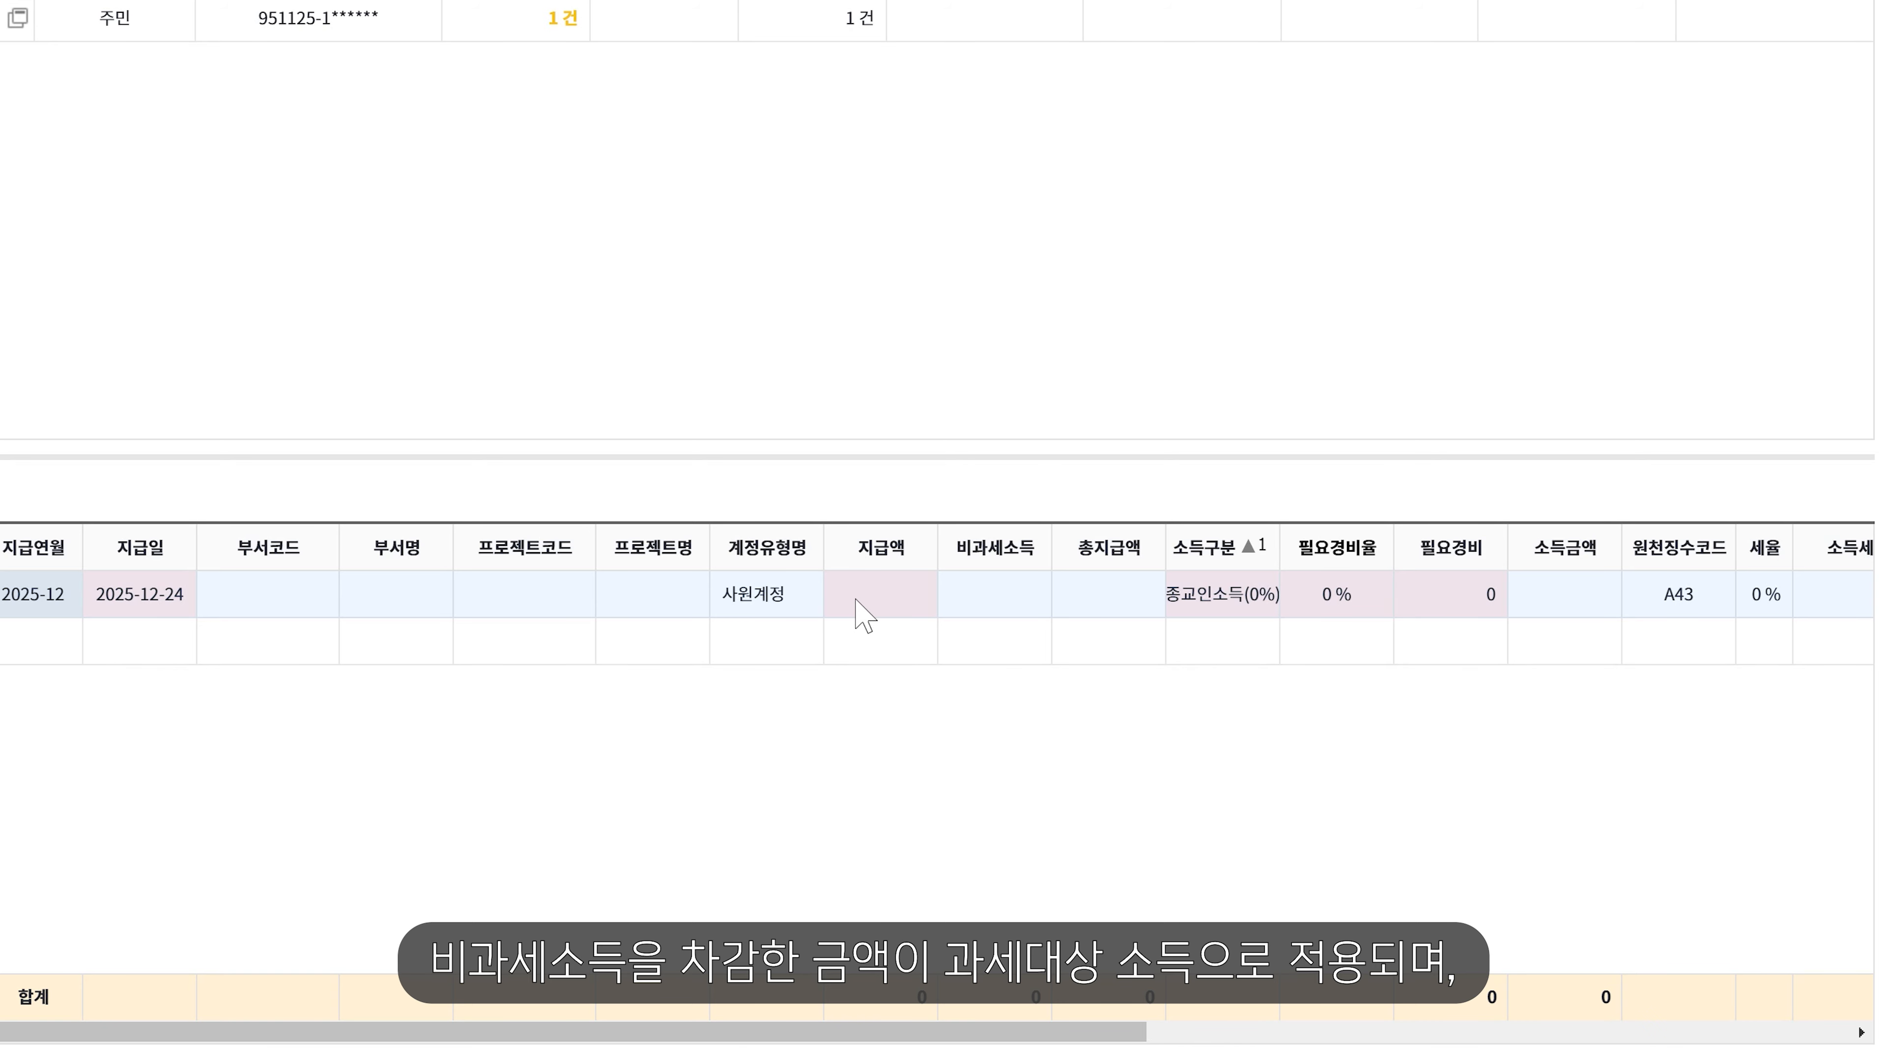
- Enter a 1,700,000 payment and 350,000 non-taxable income for a 2,050,000 total
click(864, 615)
text(1700000)
key(Tab)
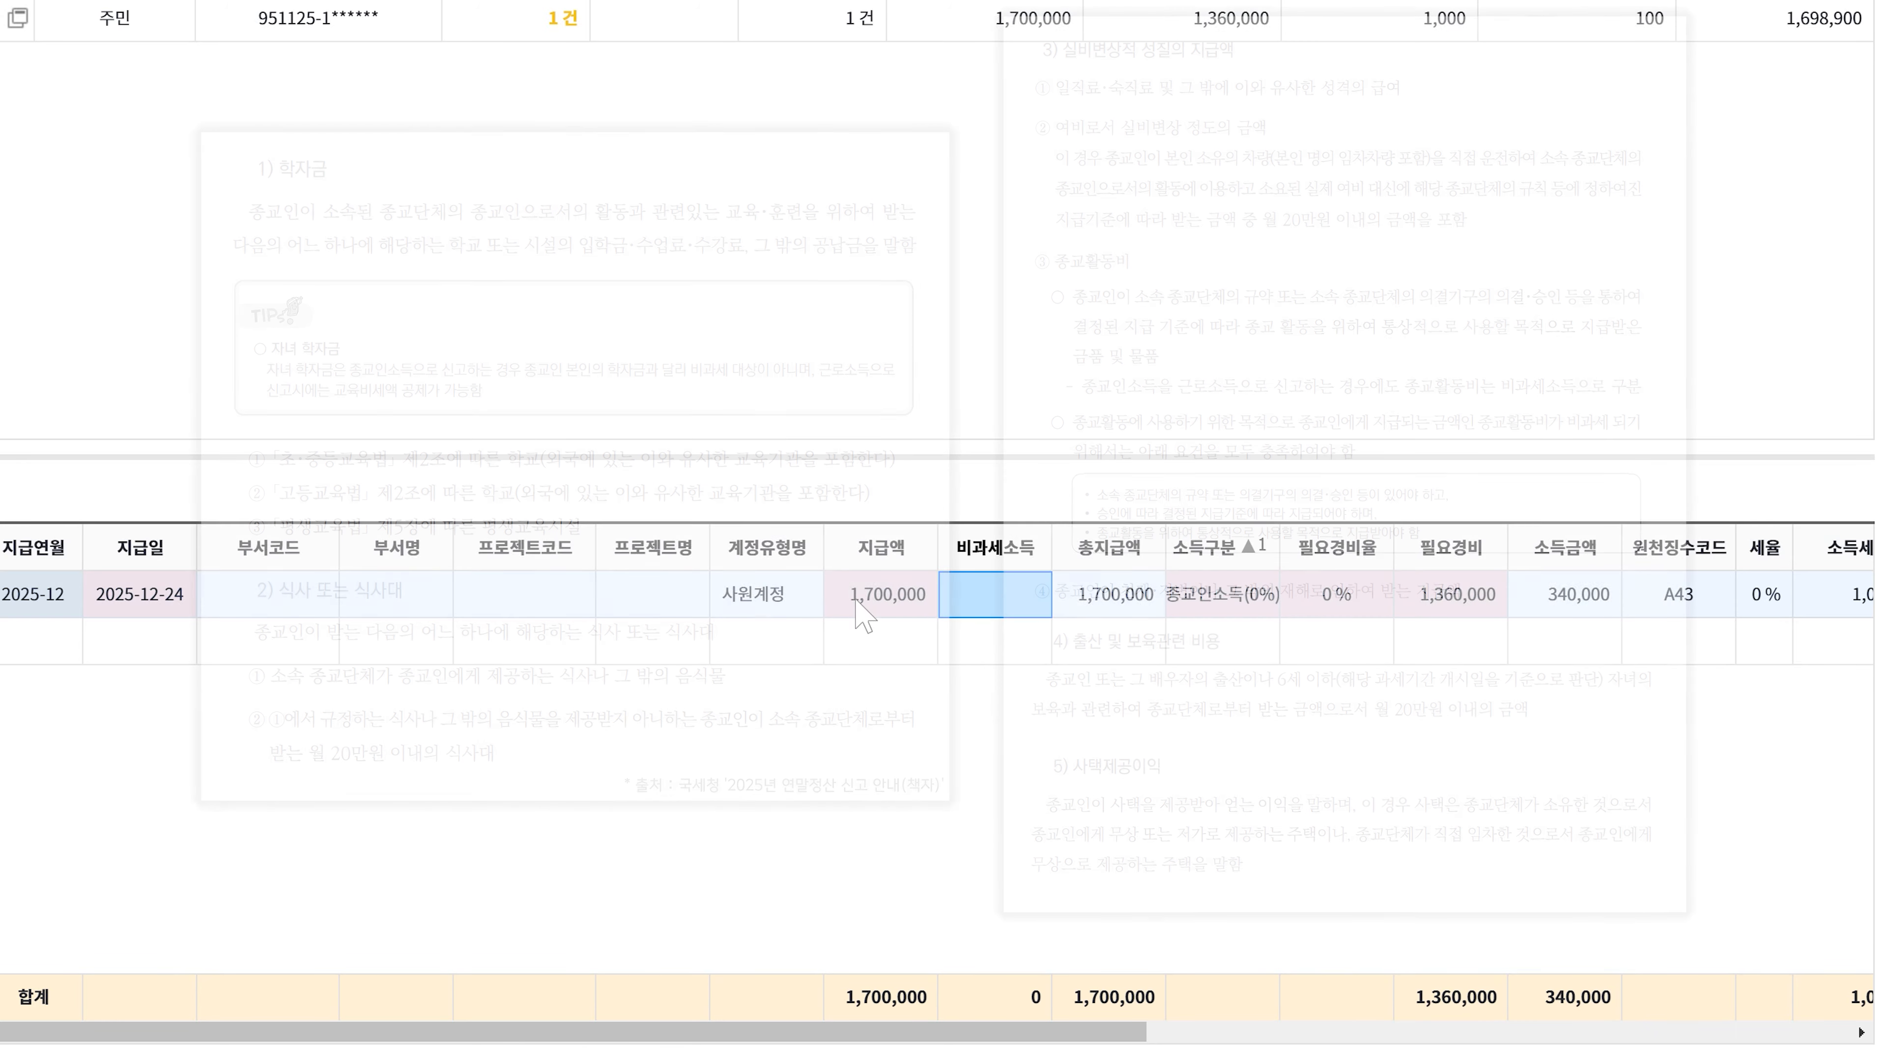
text(3500000)
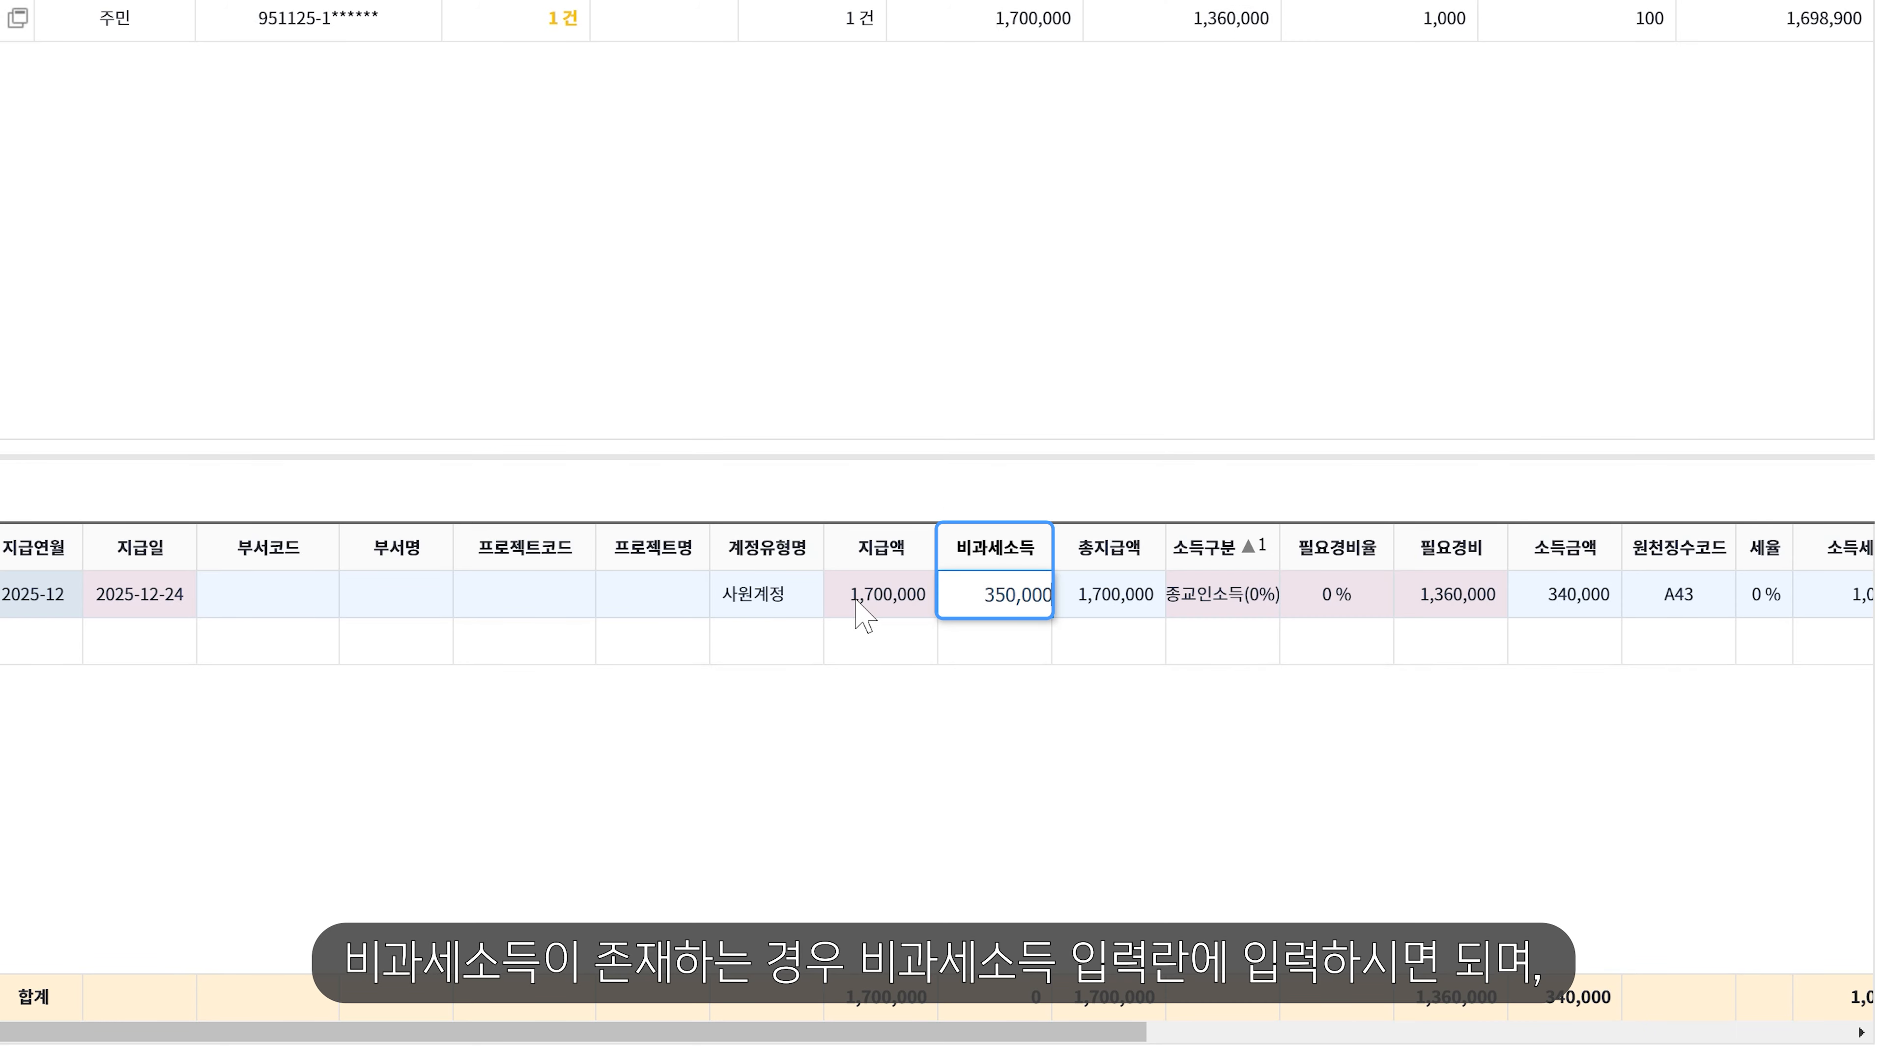
key(Return)
key(Return)
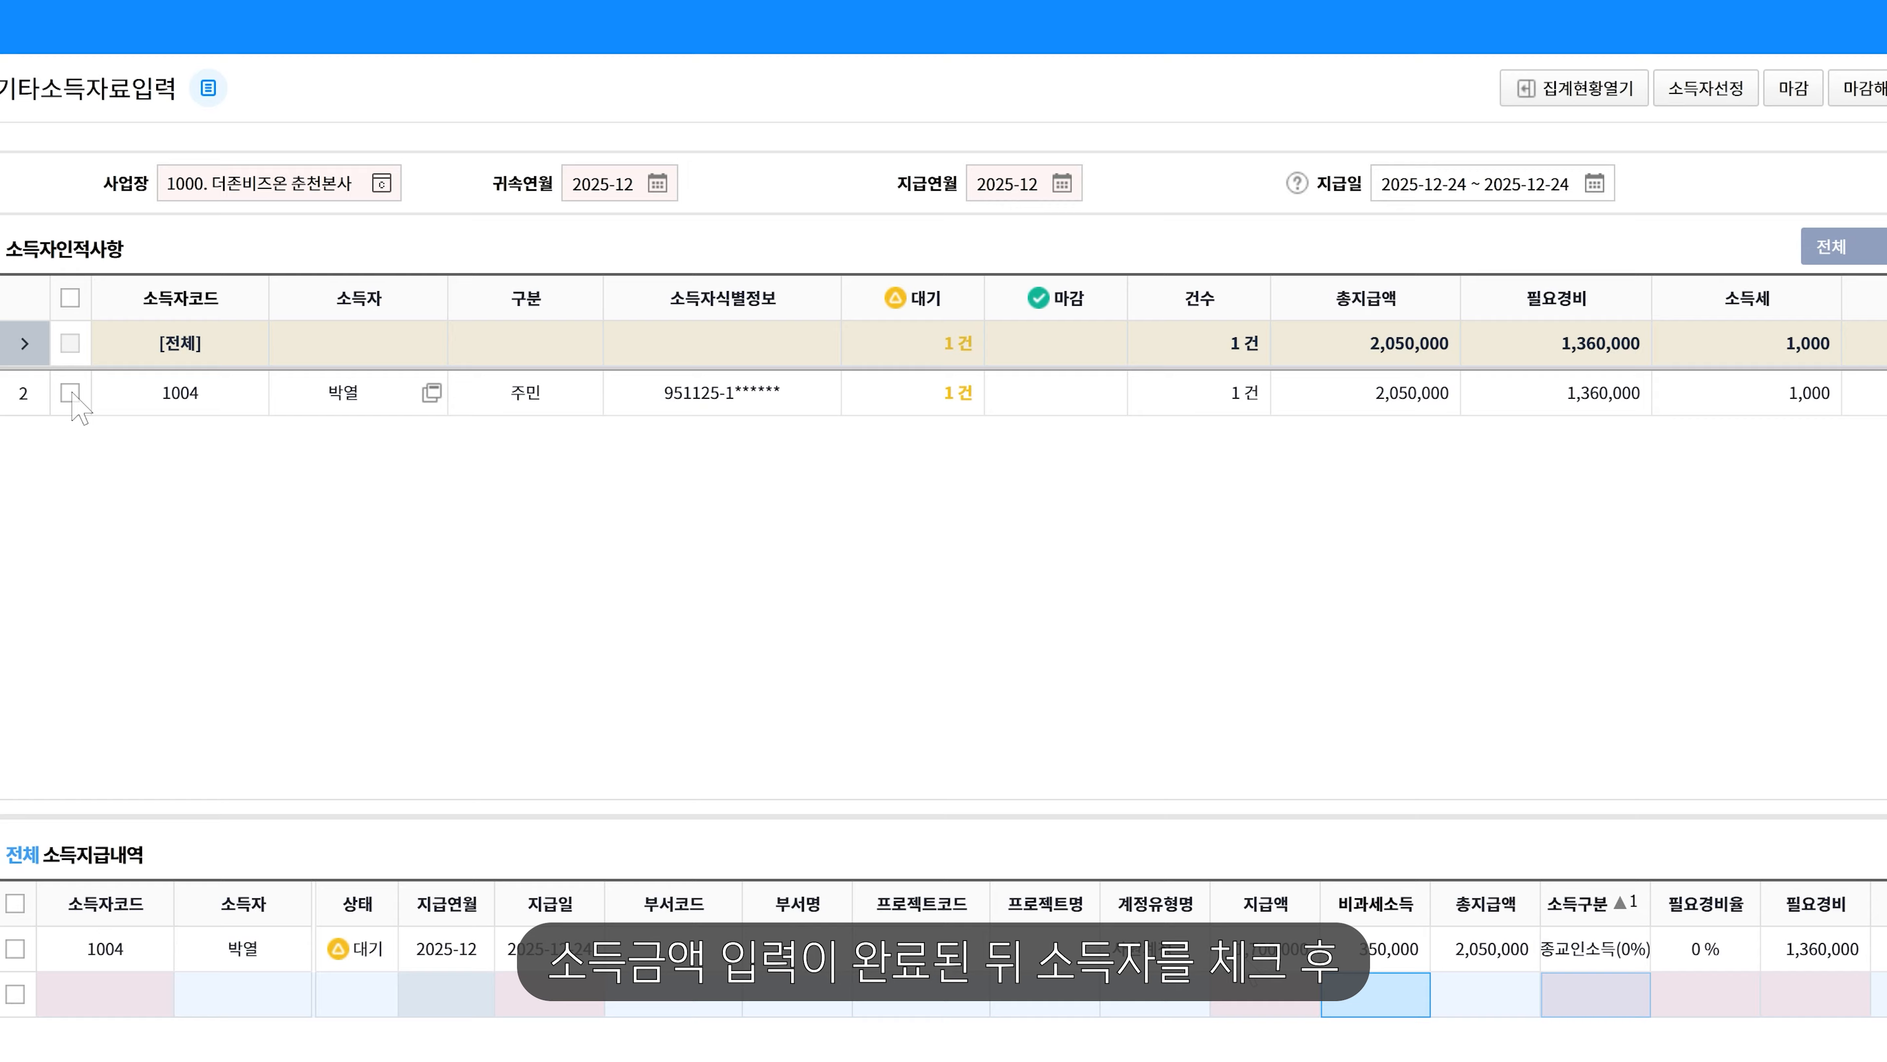
- Close (마감) earner 1004's December payment line and confirm the closing messages
click(70, 393)
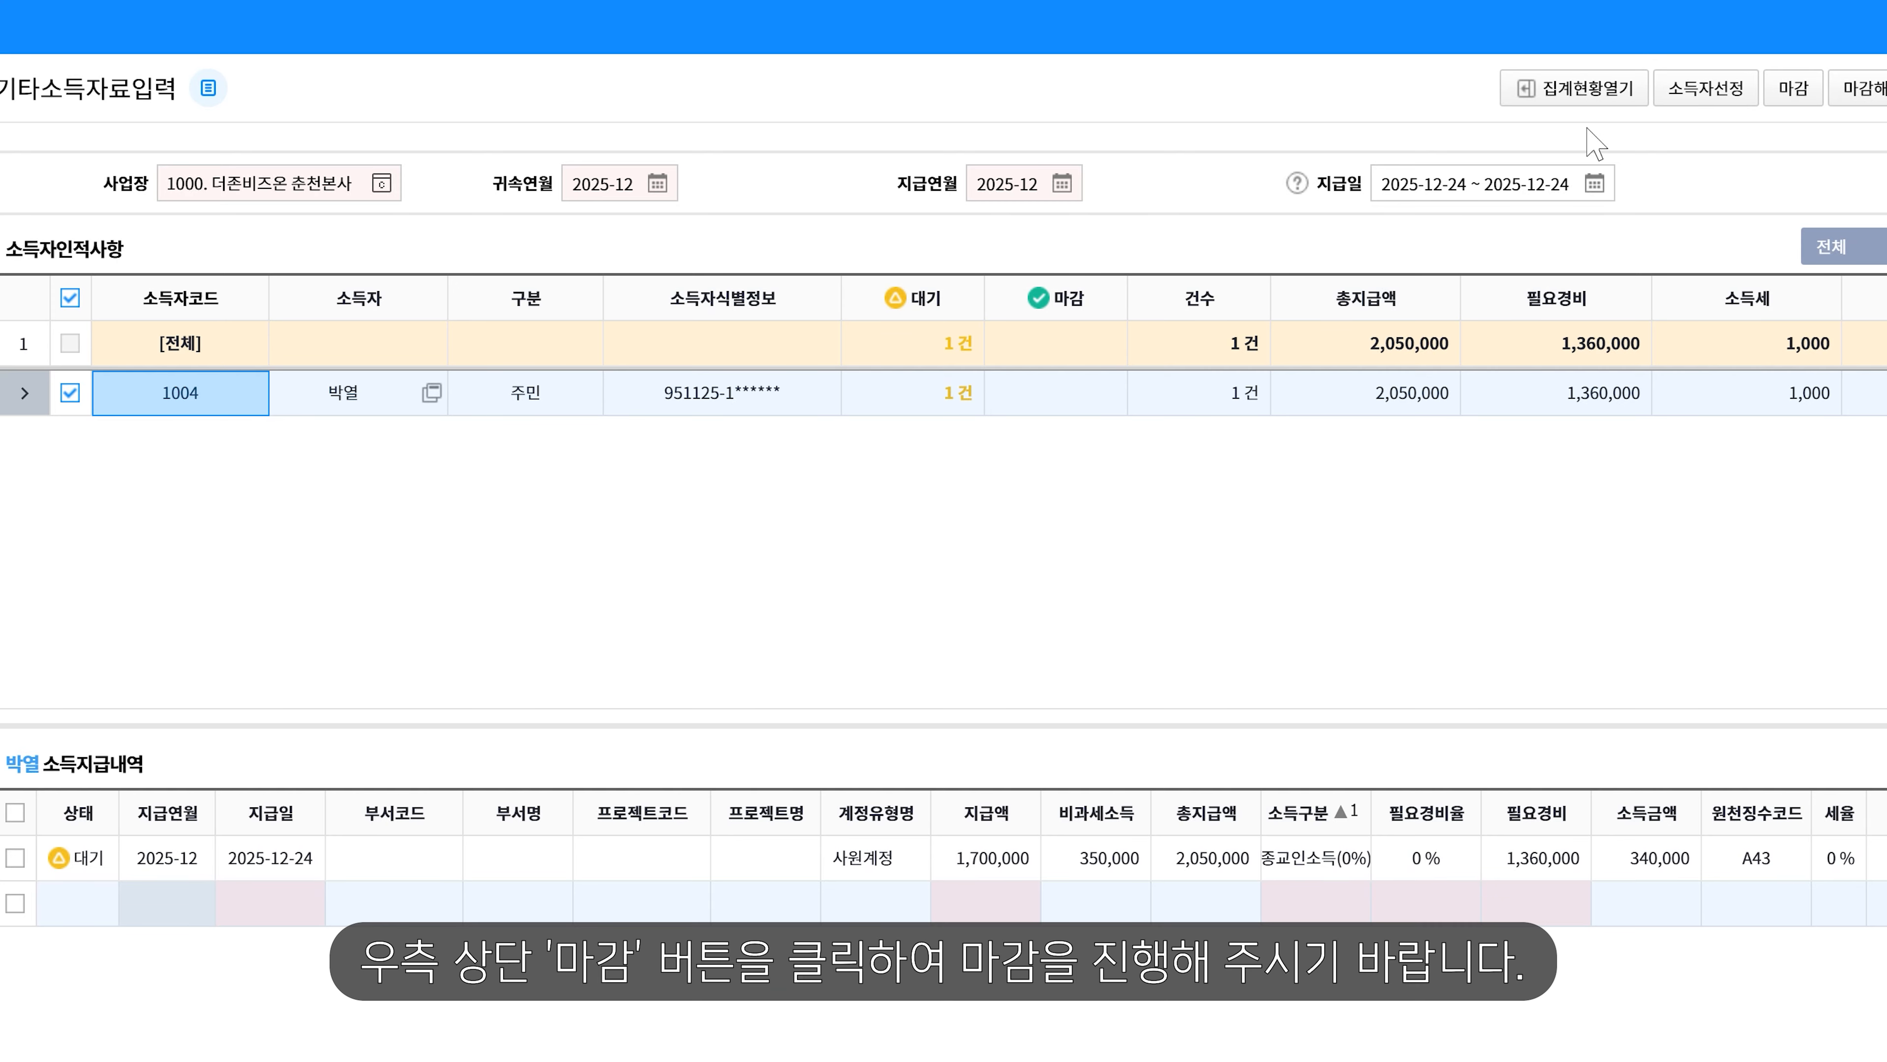
click(1792, 89)
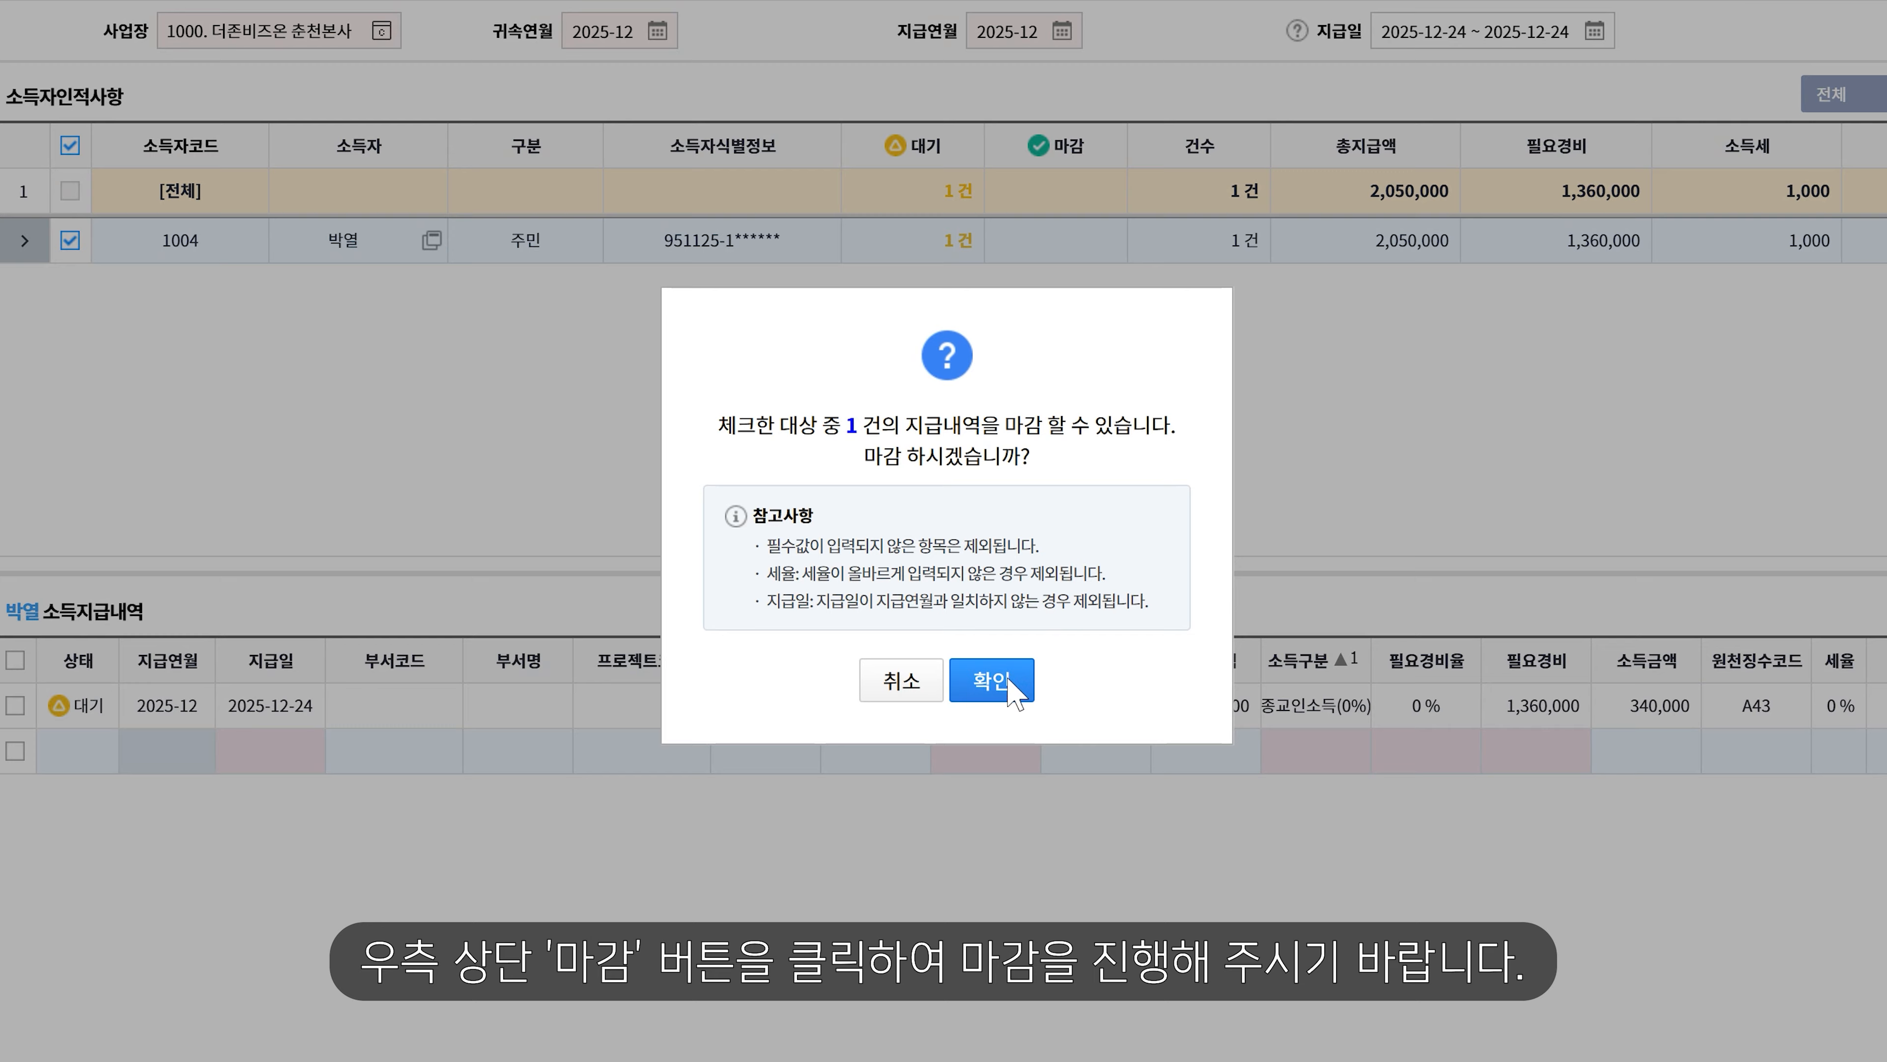
click(1010, 682)
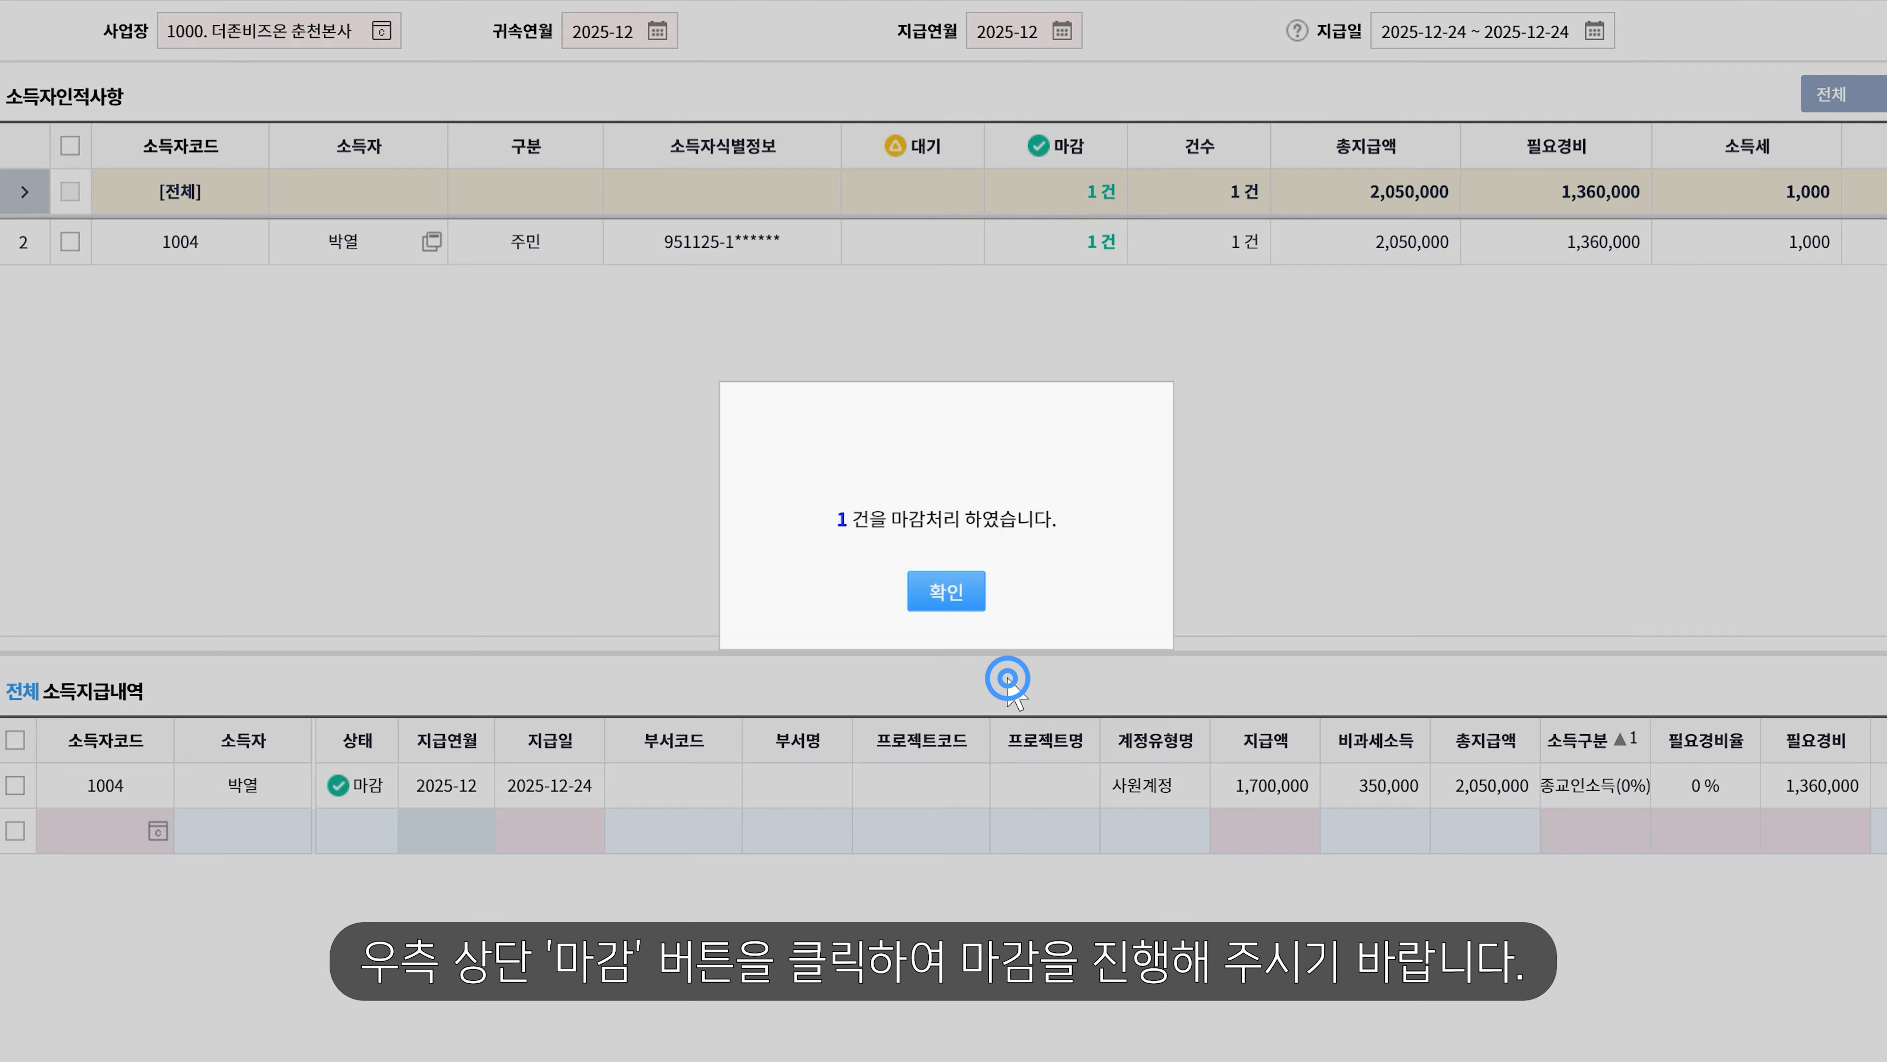
click(955, 601)
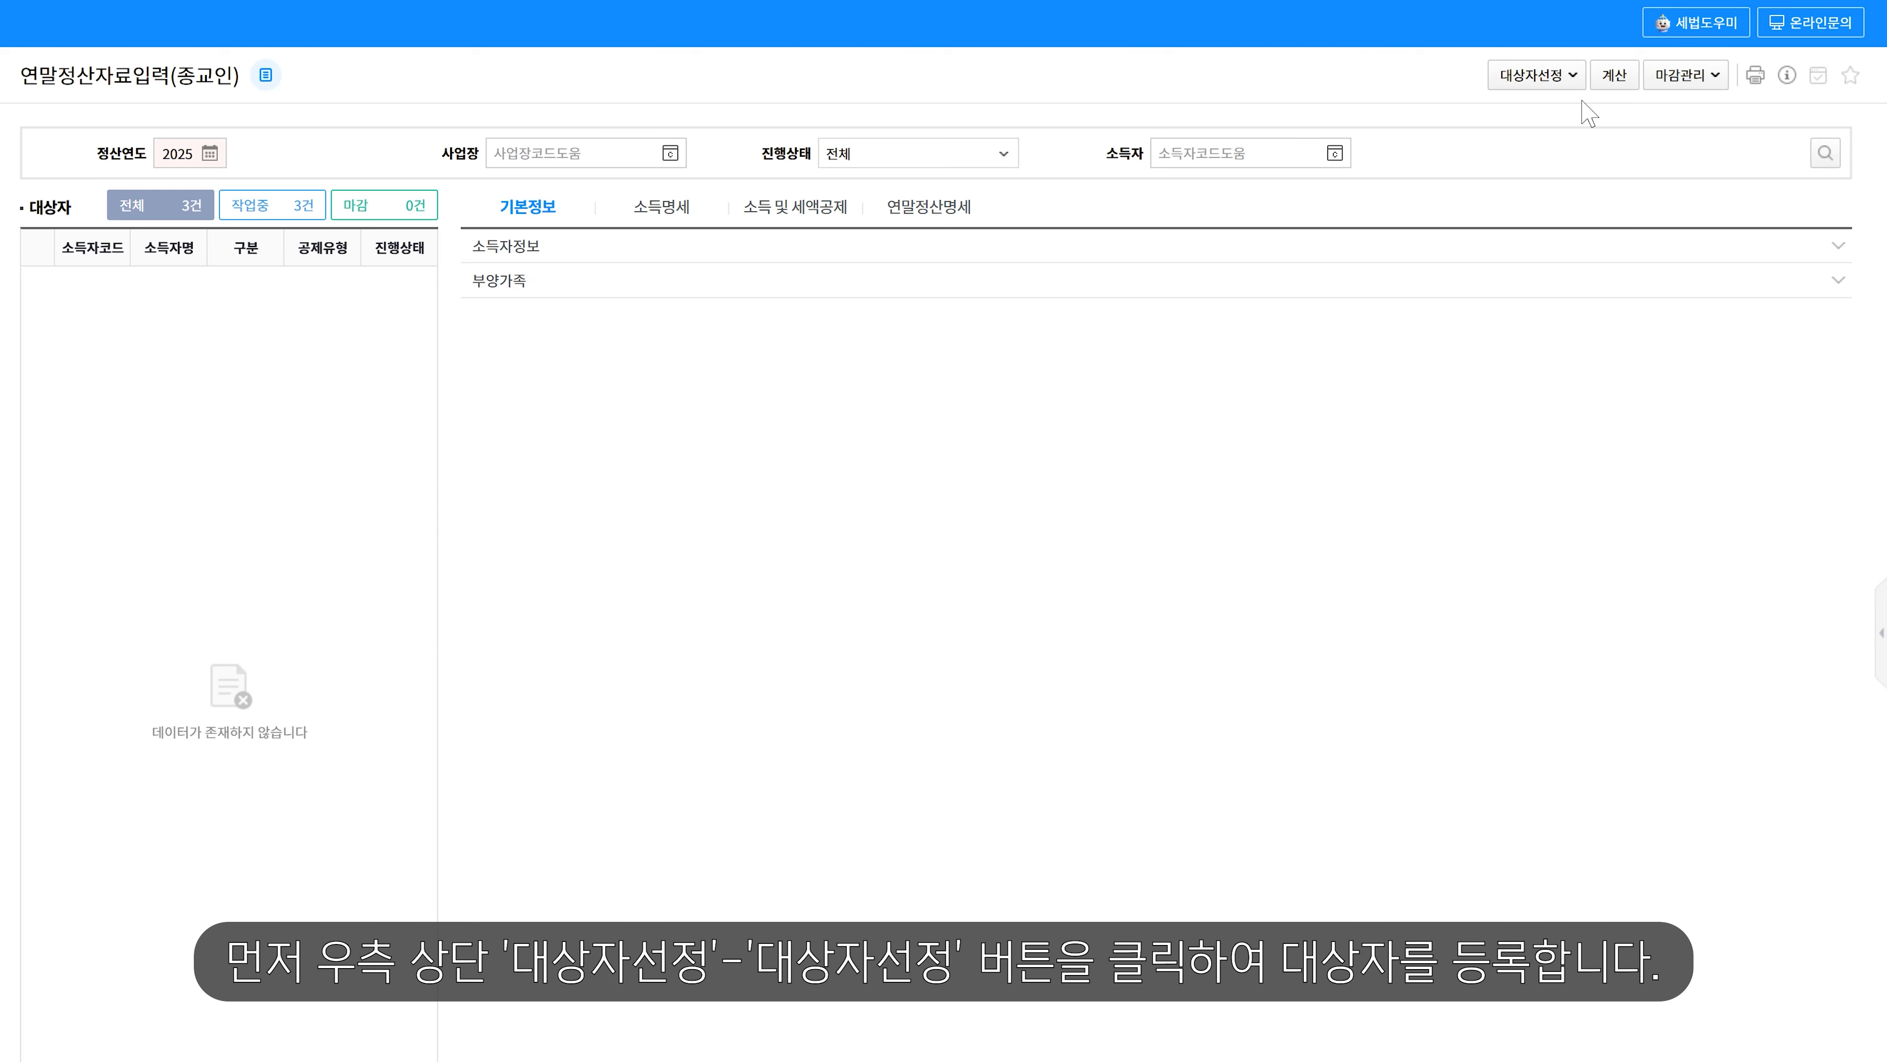
- Select all eligible earners 1004, 1005 and 1006 as 2025 settlement targets
click(1569, 74)
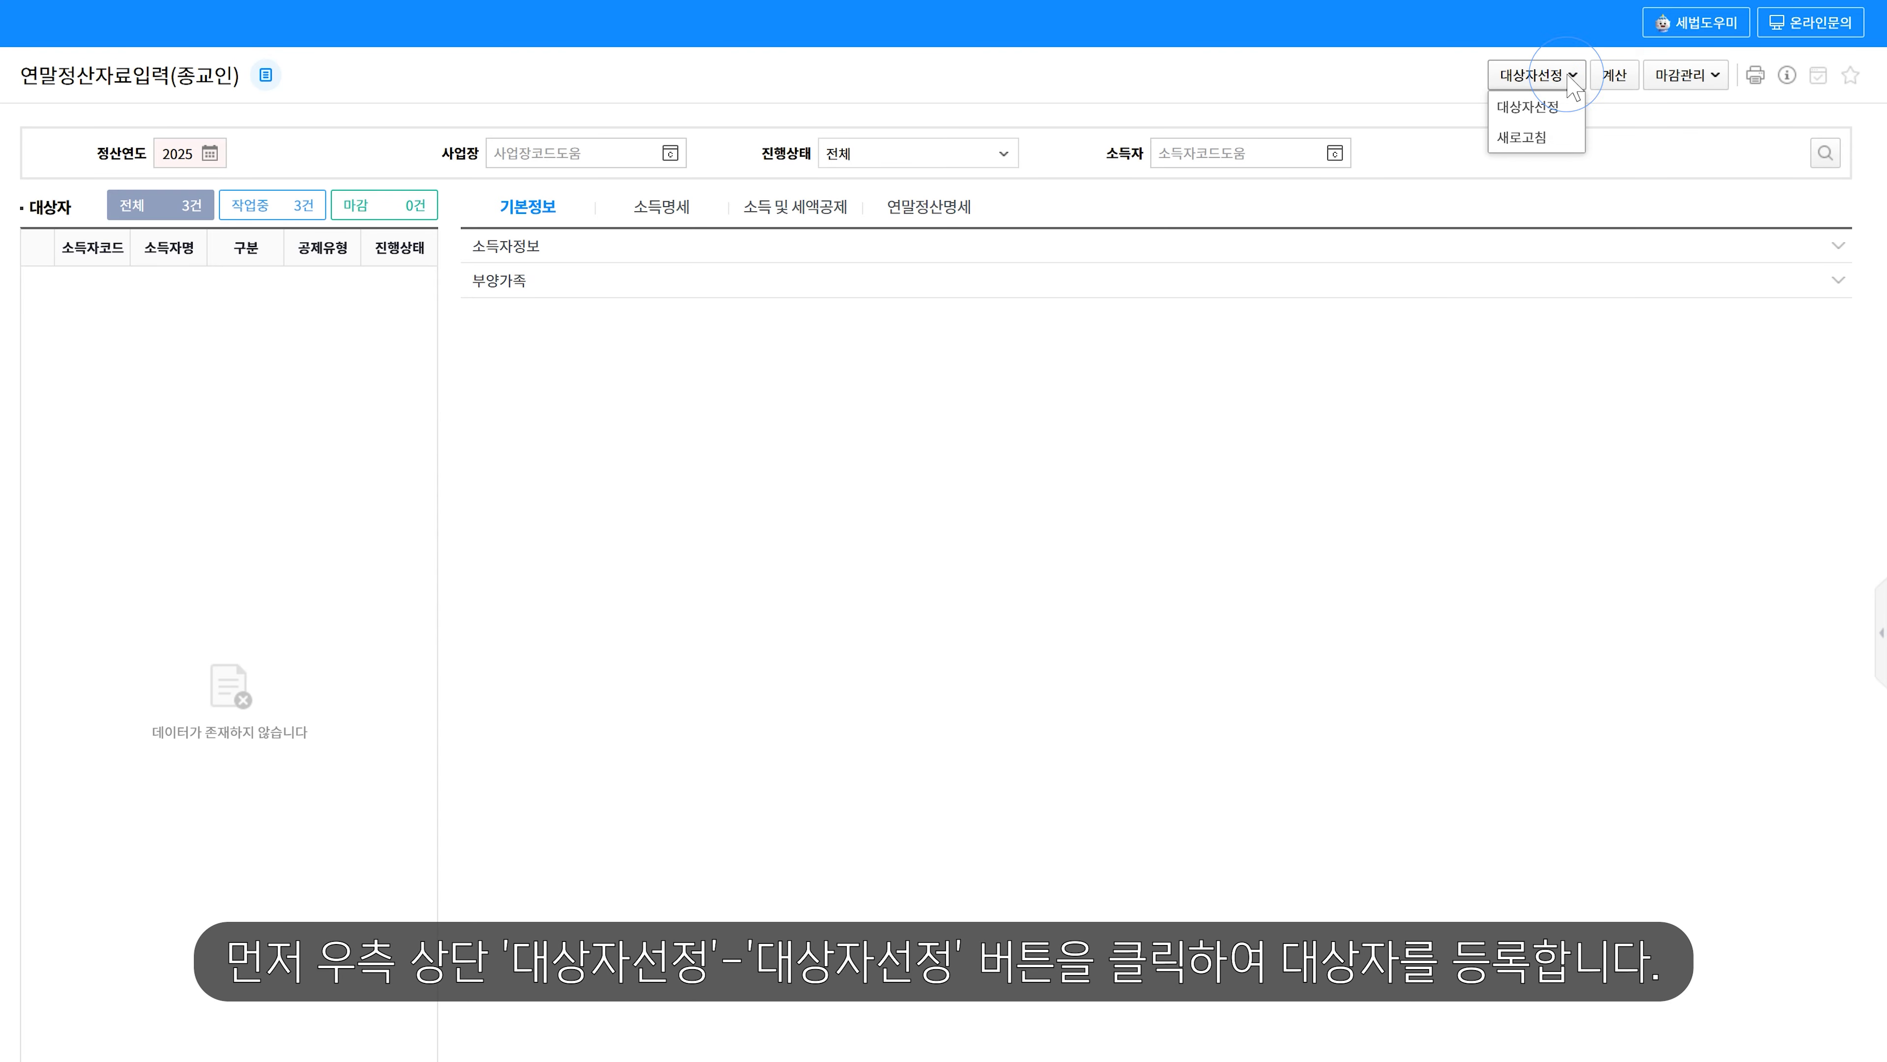
click(1529, 107)
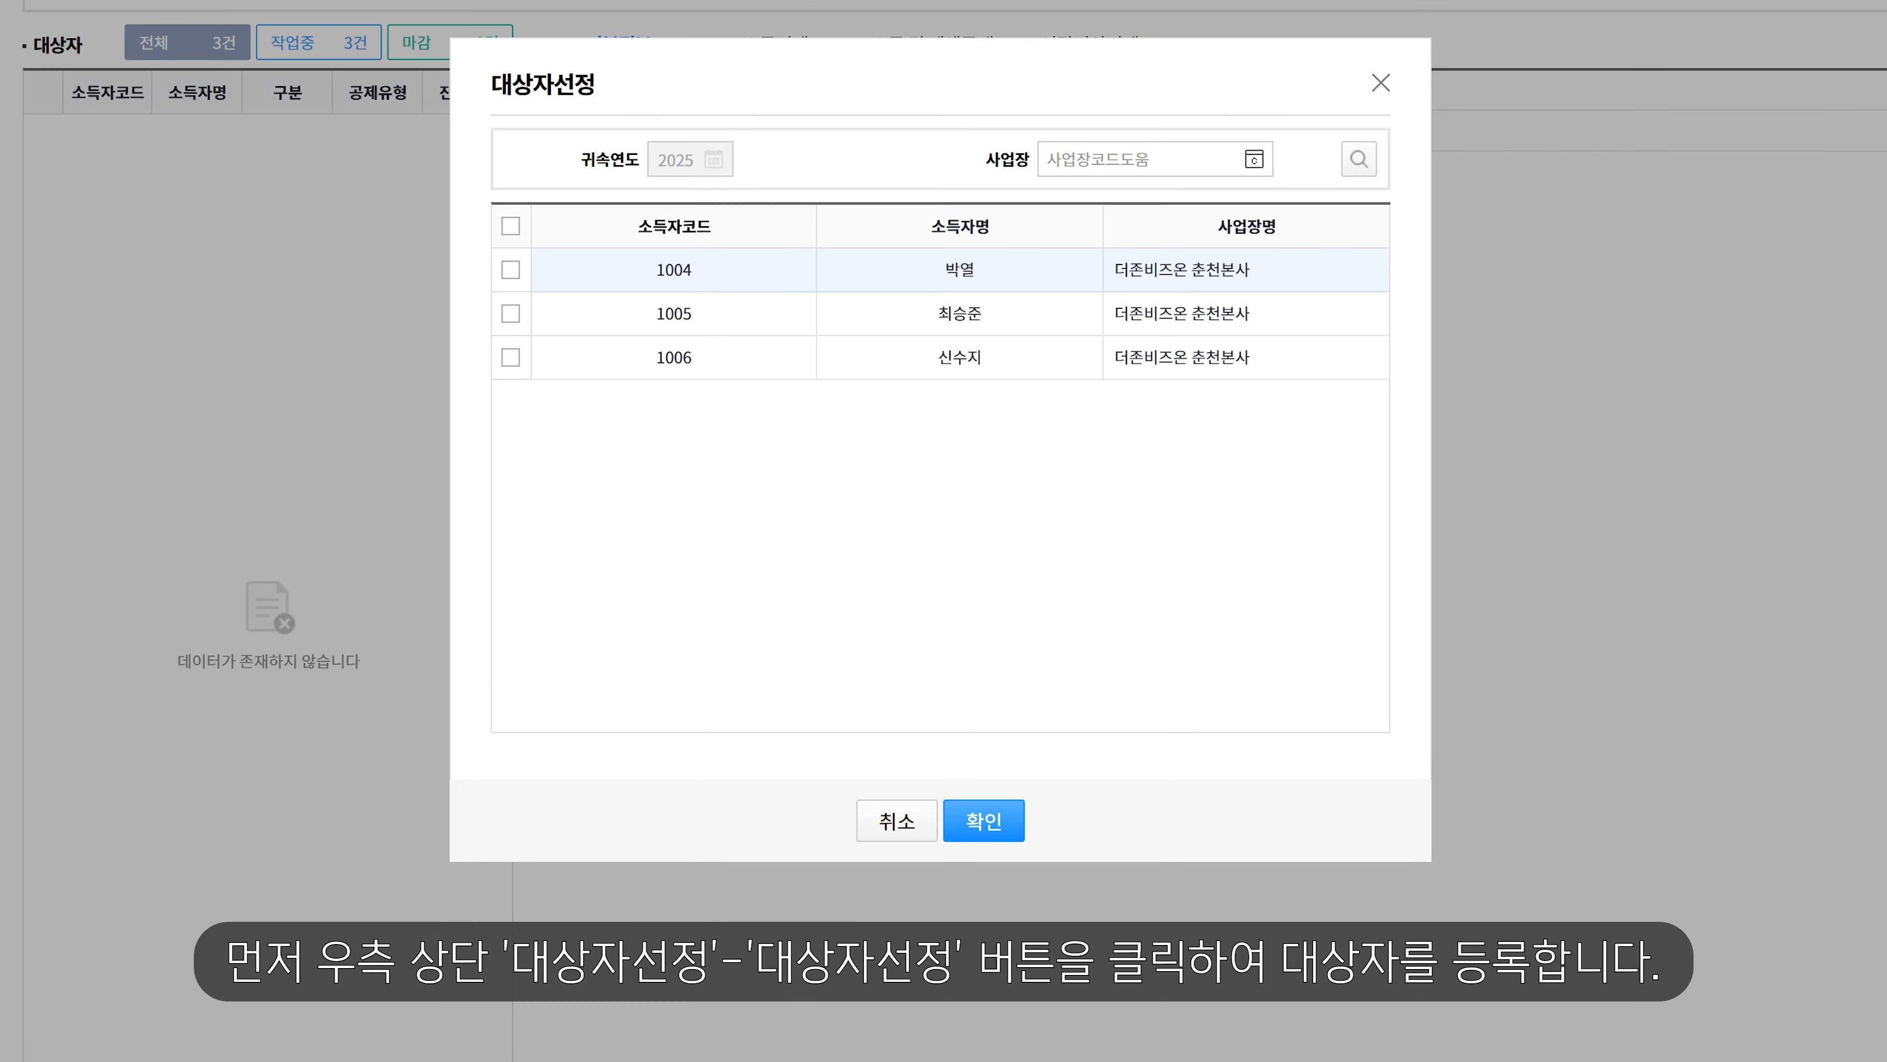
click(511, 226)
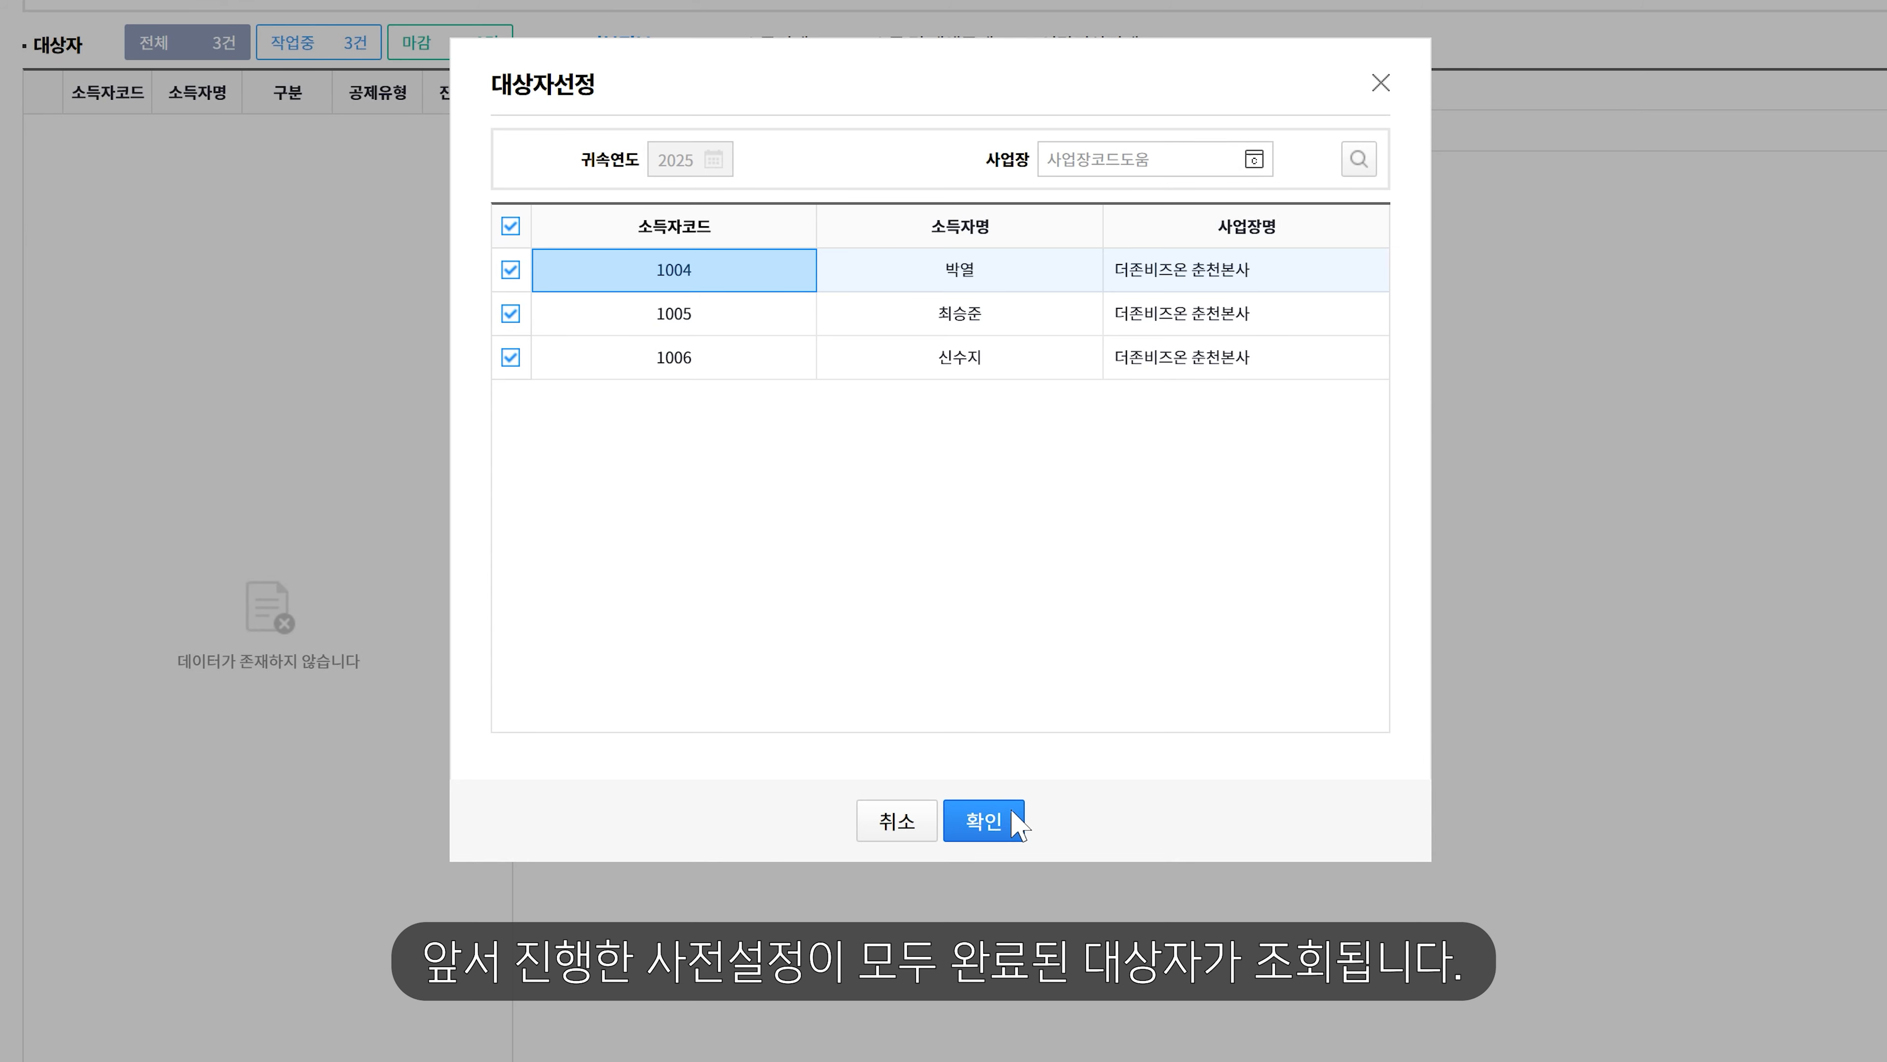
click(983, 821)
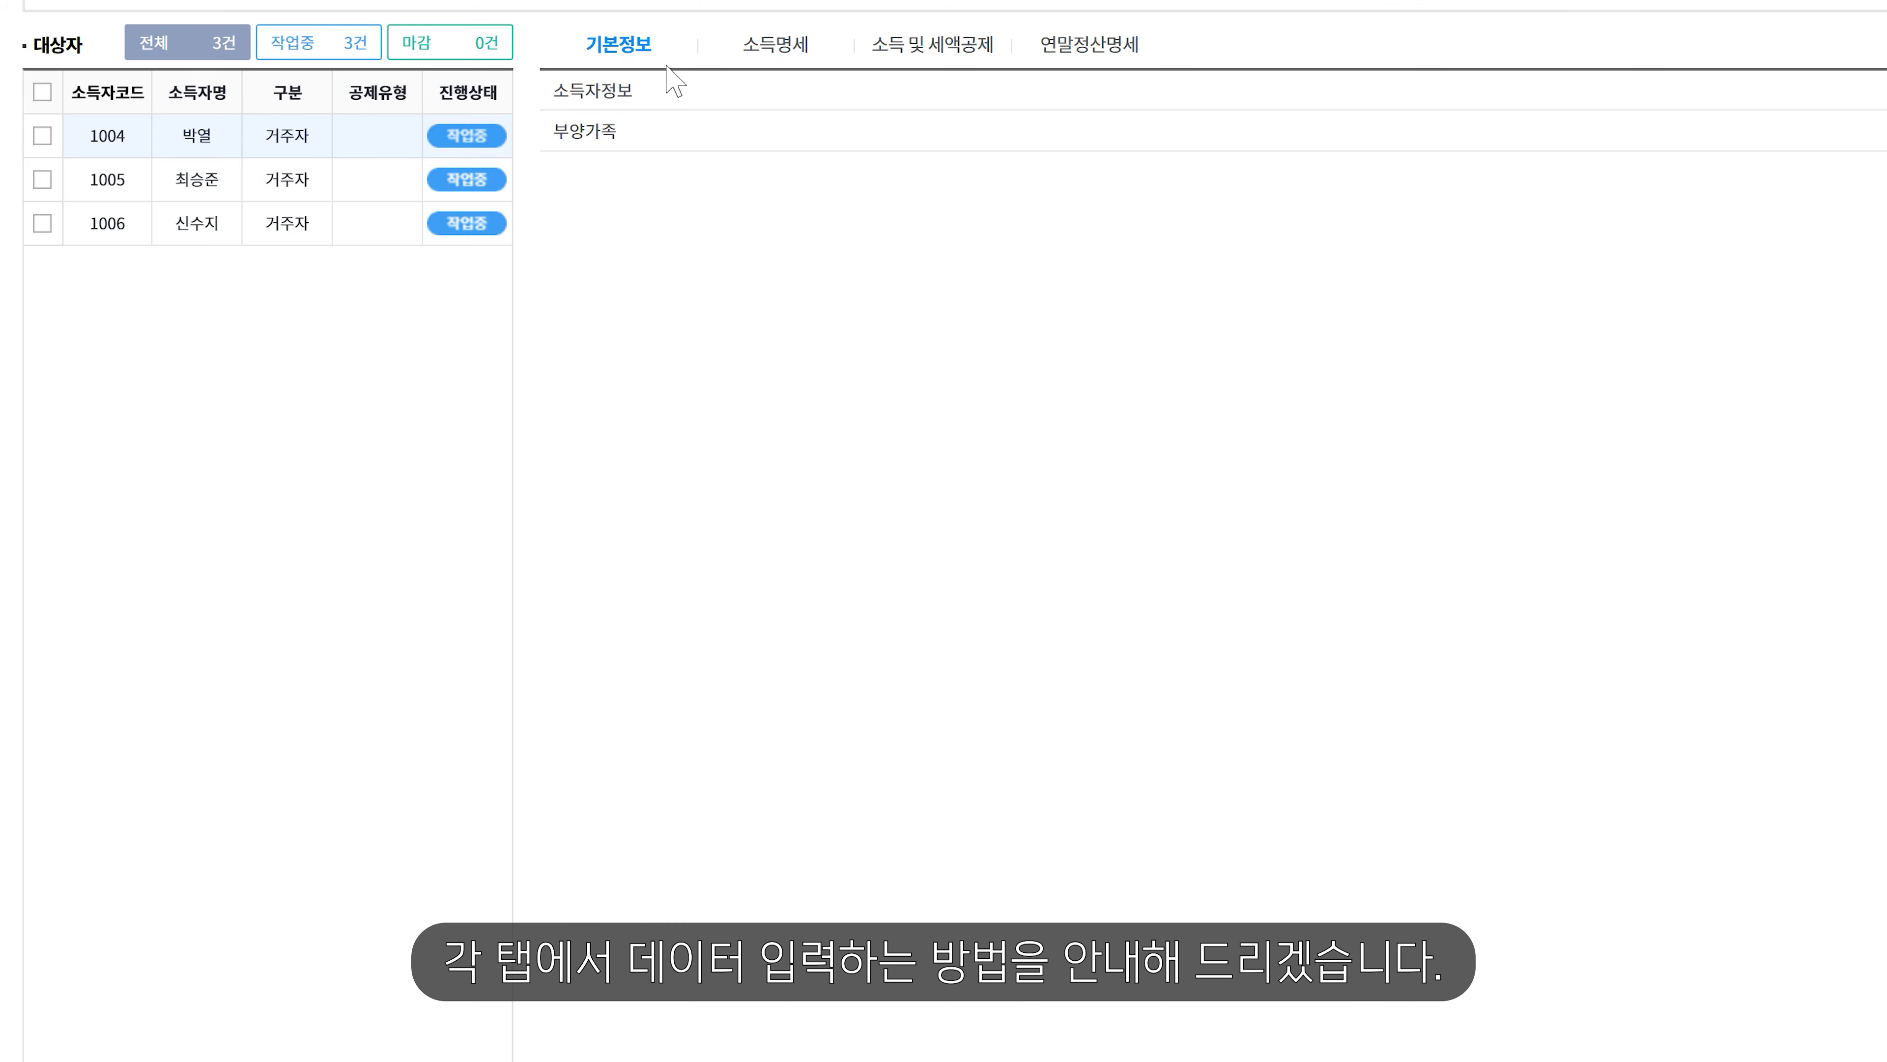
- On earner 1004's 기본정보, expand the 부양가족 section showing 본인 and 배우자
click(661, 46)
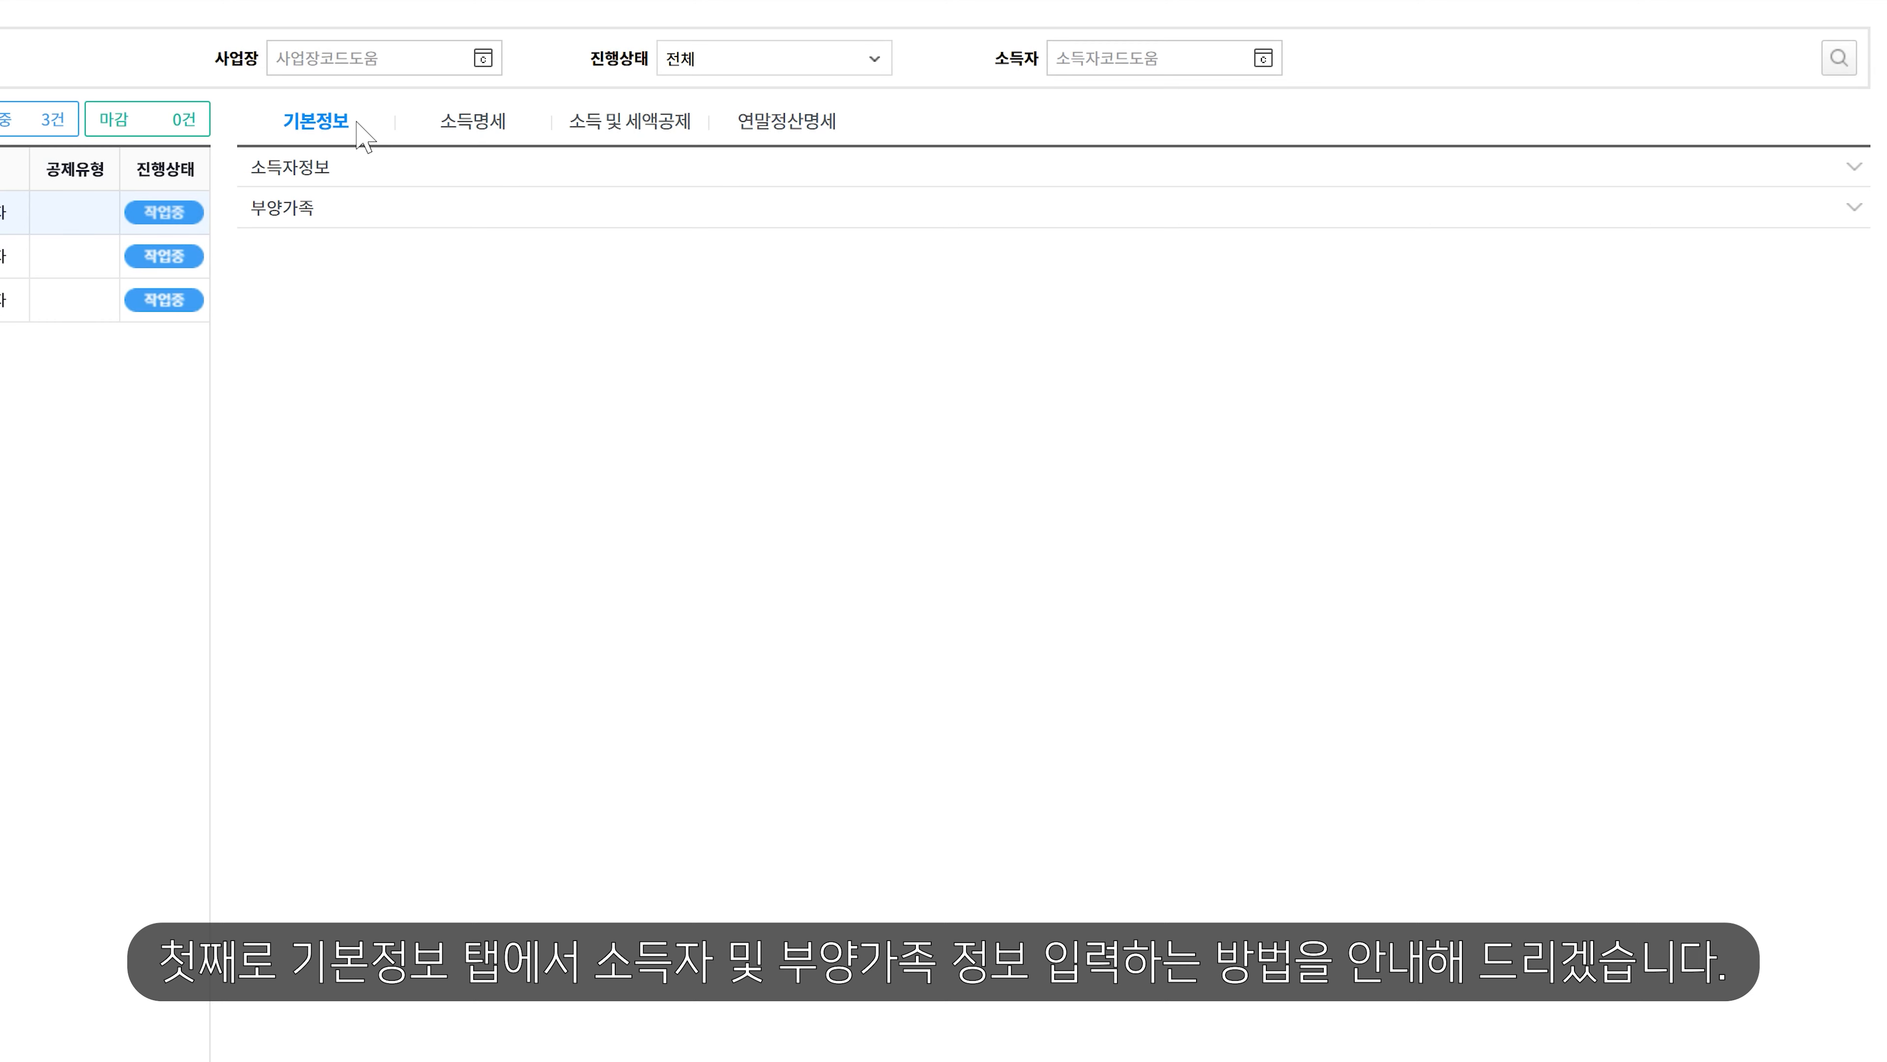
click(326, 166)
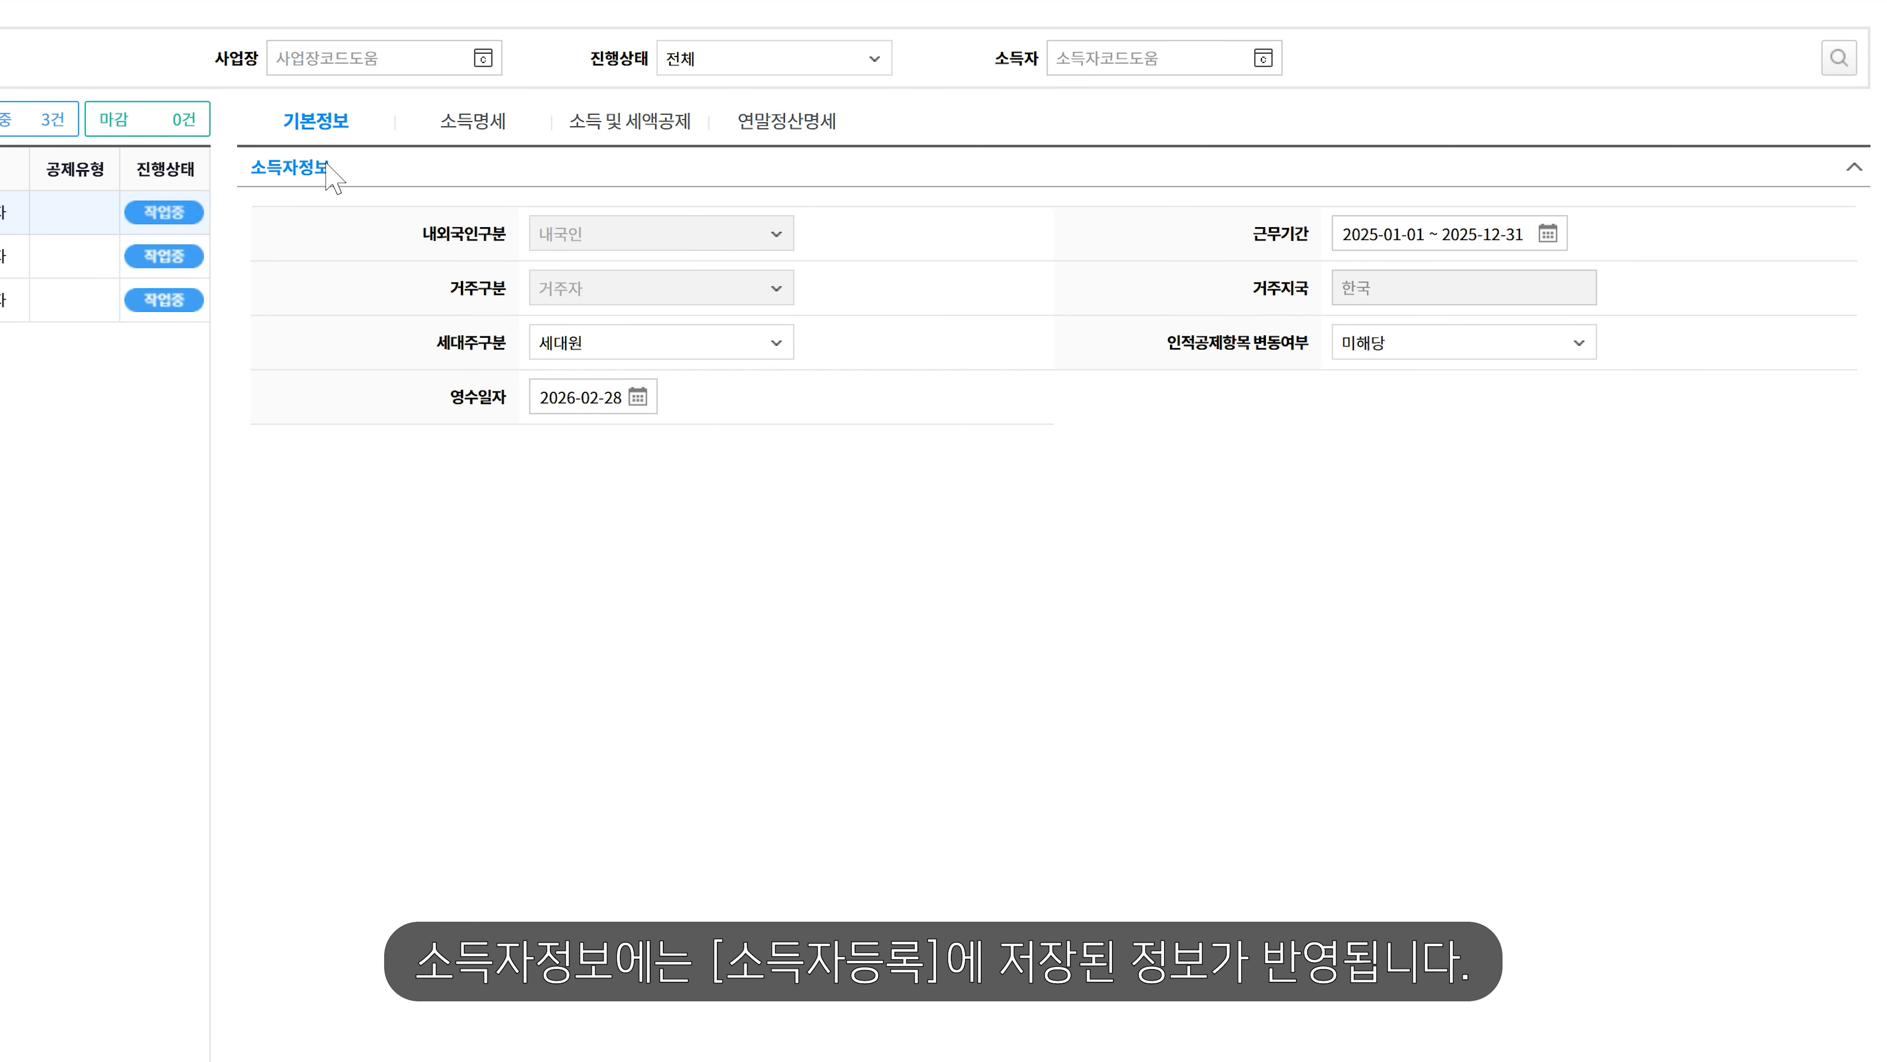
click(327, 168)
click(326, 209)
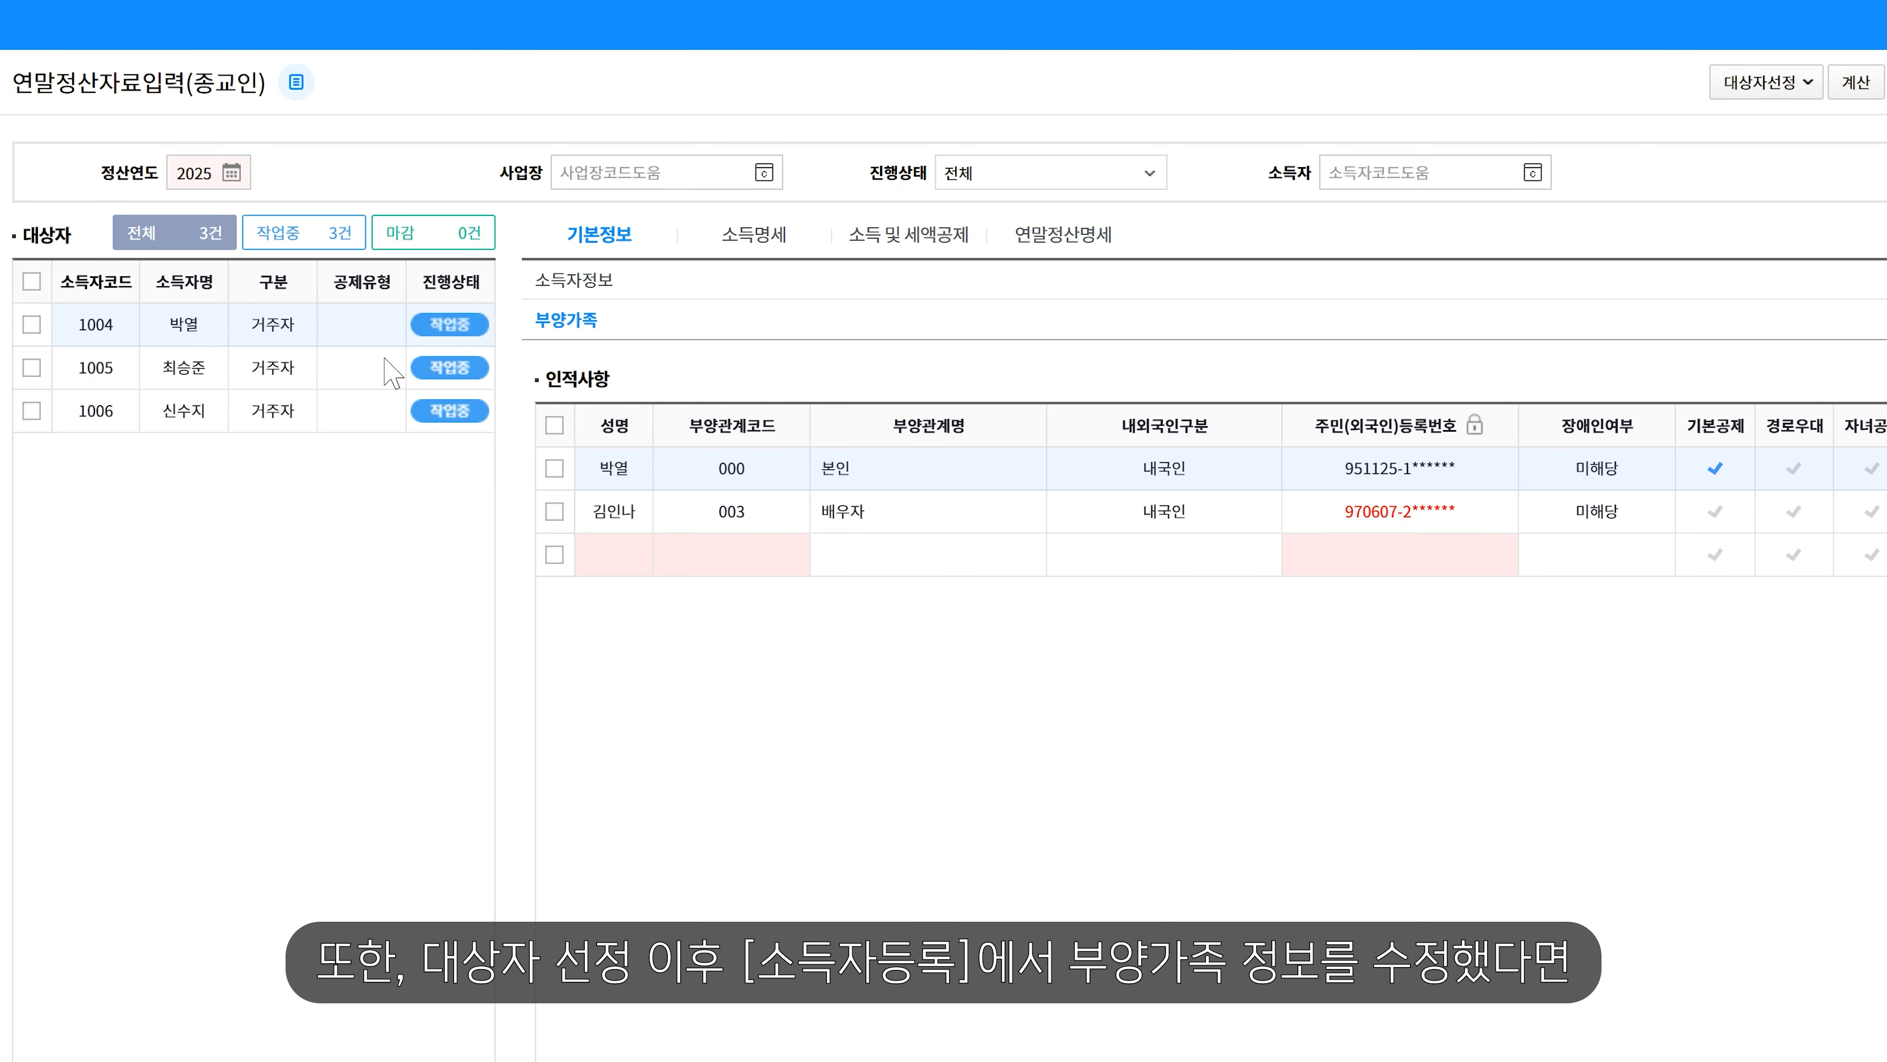
- Refresh earner 1004's settlement data with 대상자선정 > 새로고침
click(31, 325)
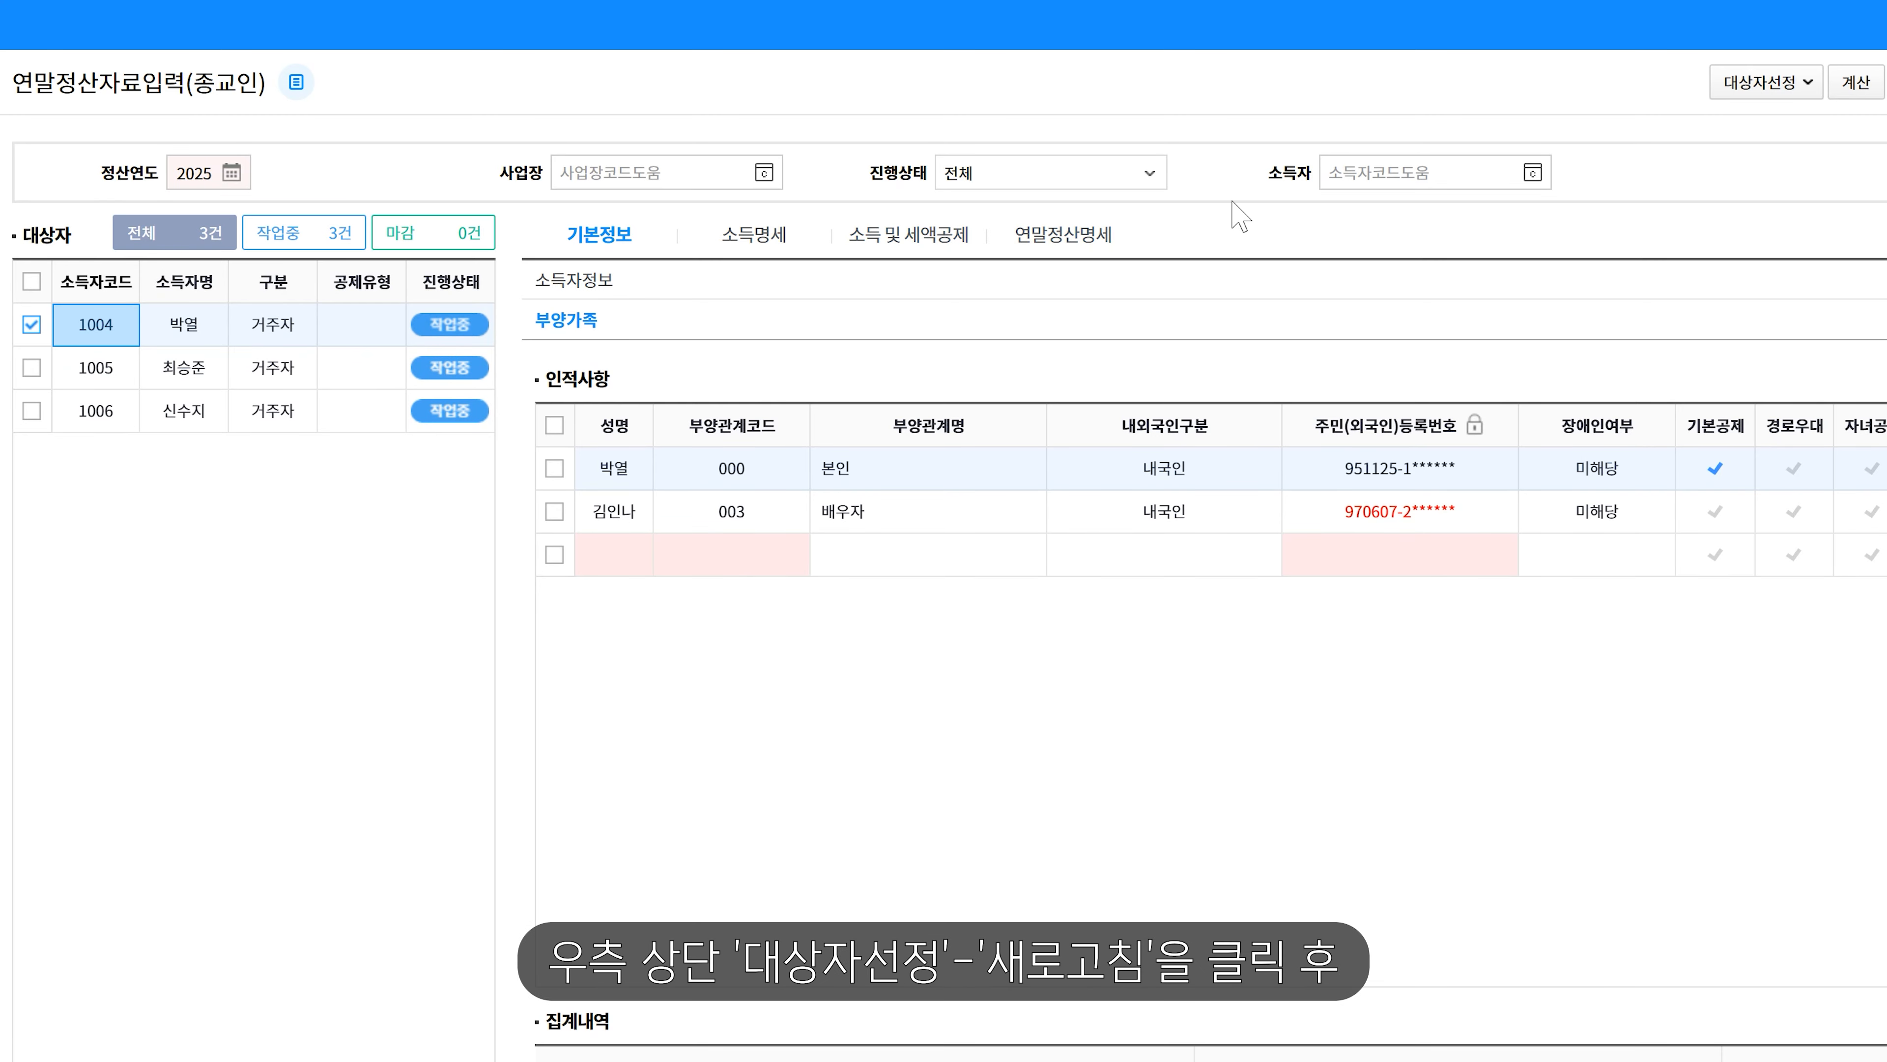
click(1806, 81)
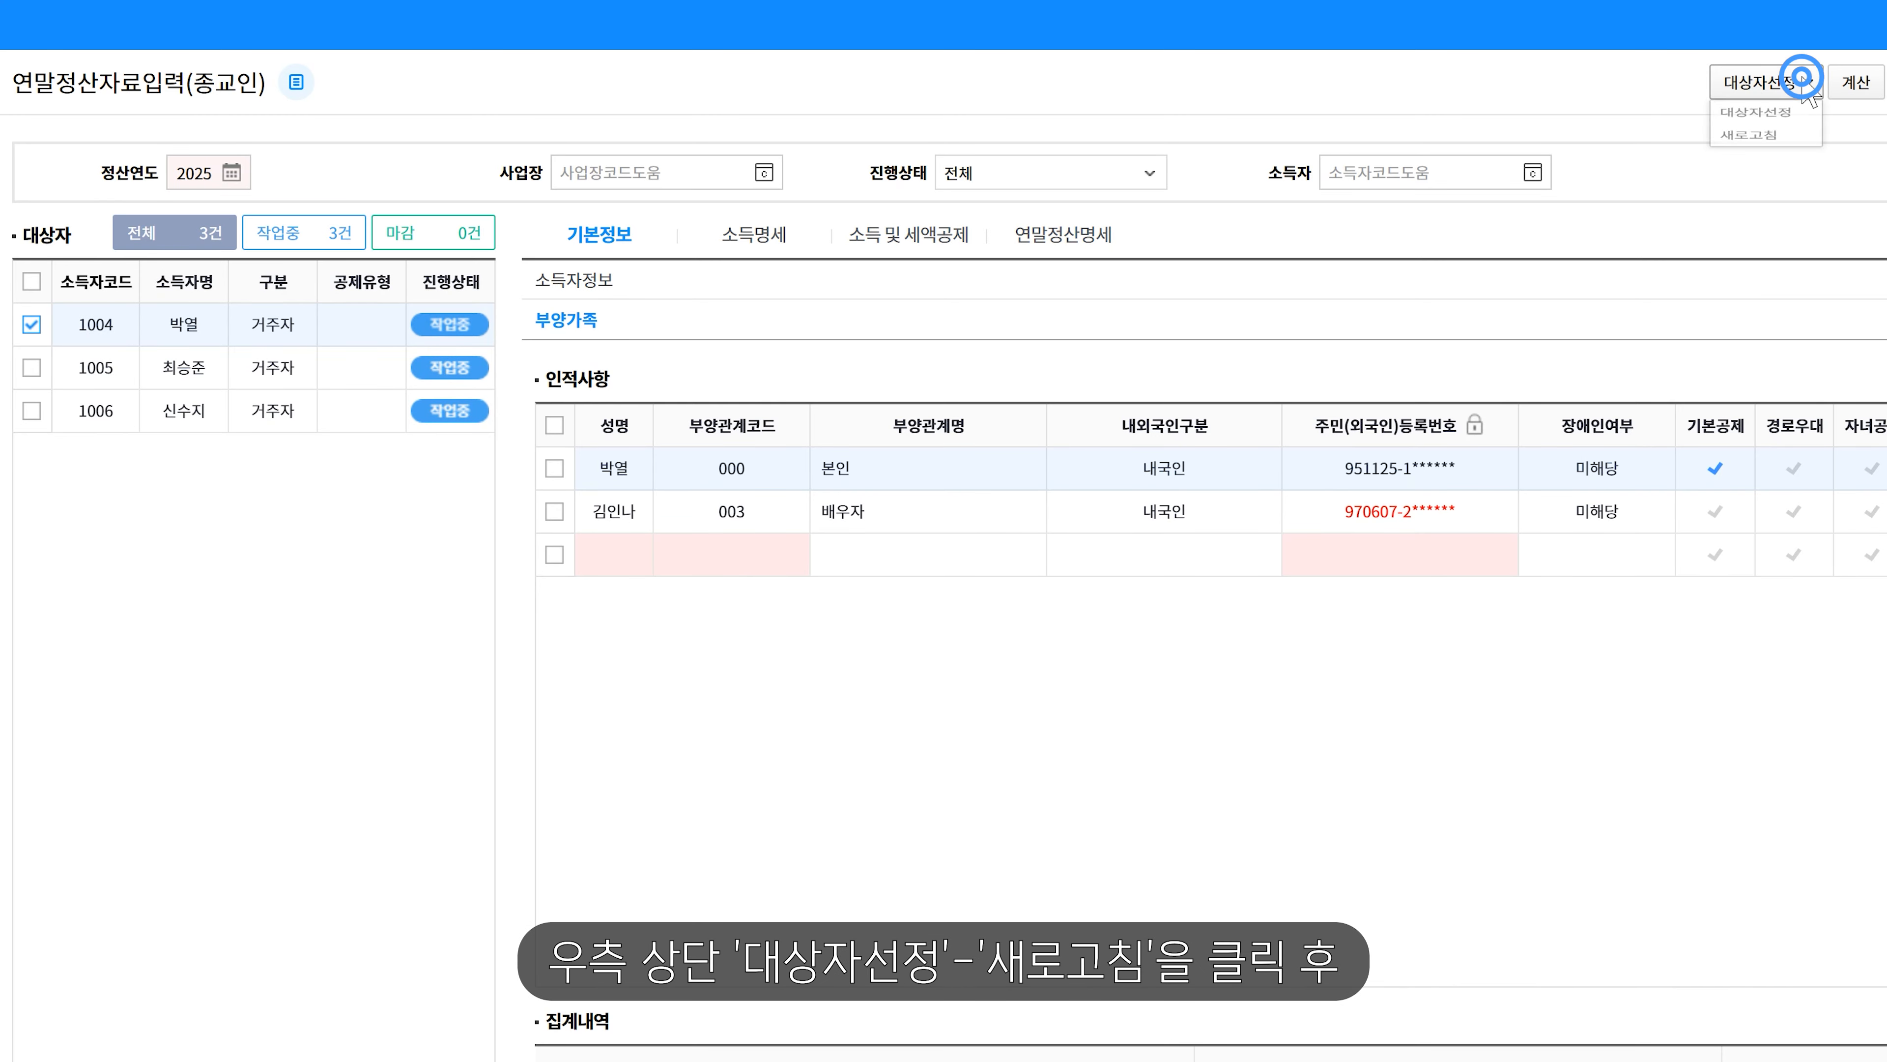
click(1790, 152)
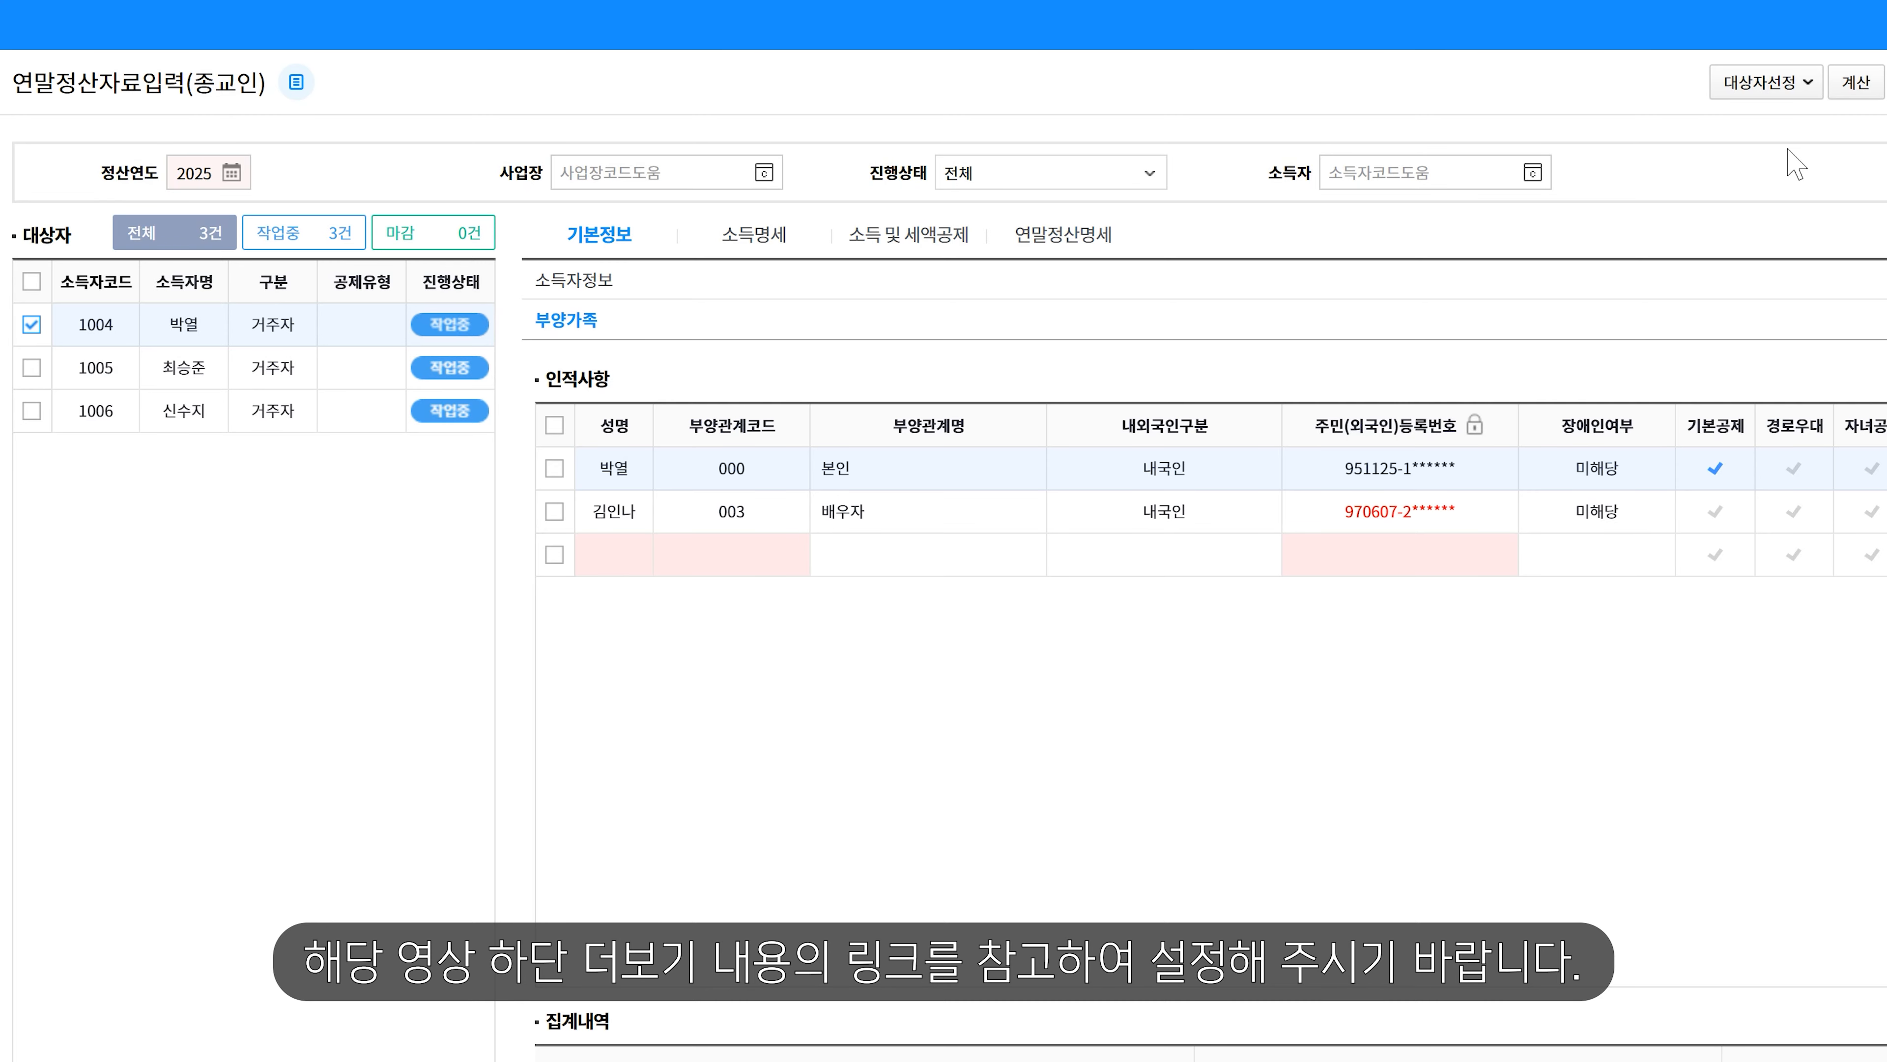
- View 1004's 소득명세 and refresh its 종교인소득 data, showing 5,700,000 religious income
click(786, 236)
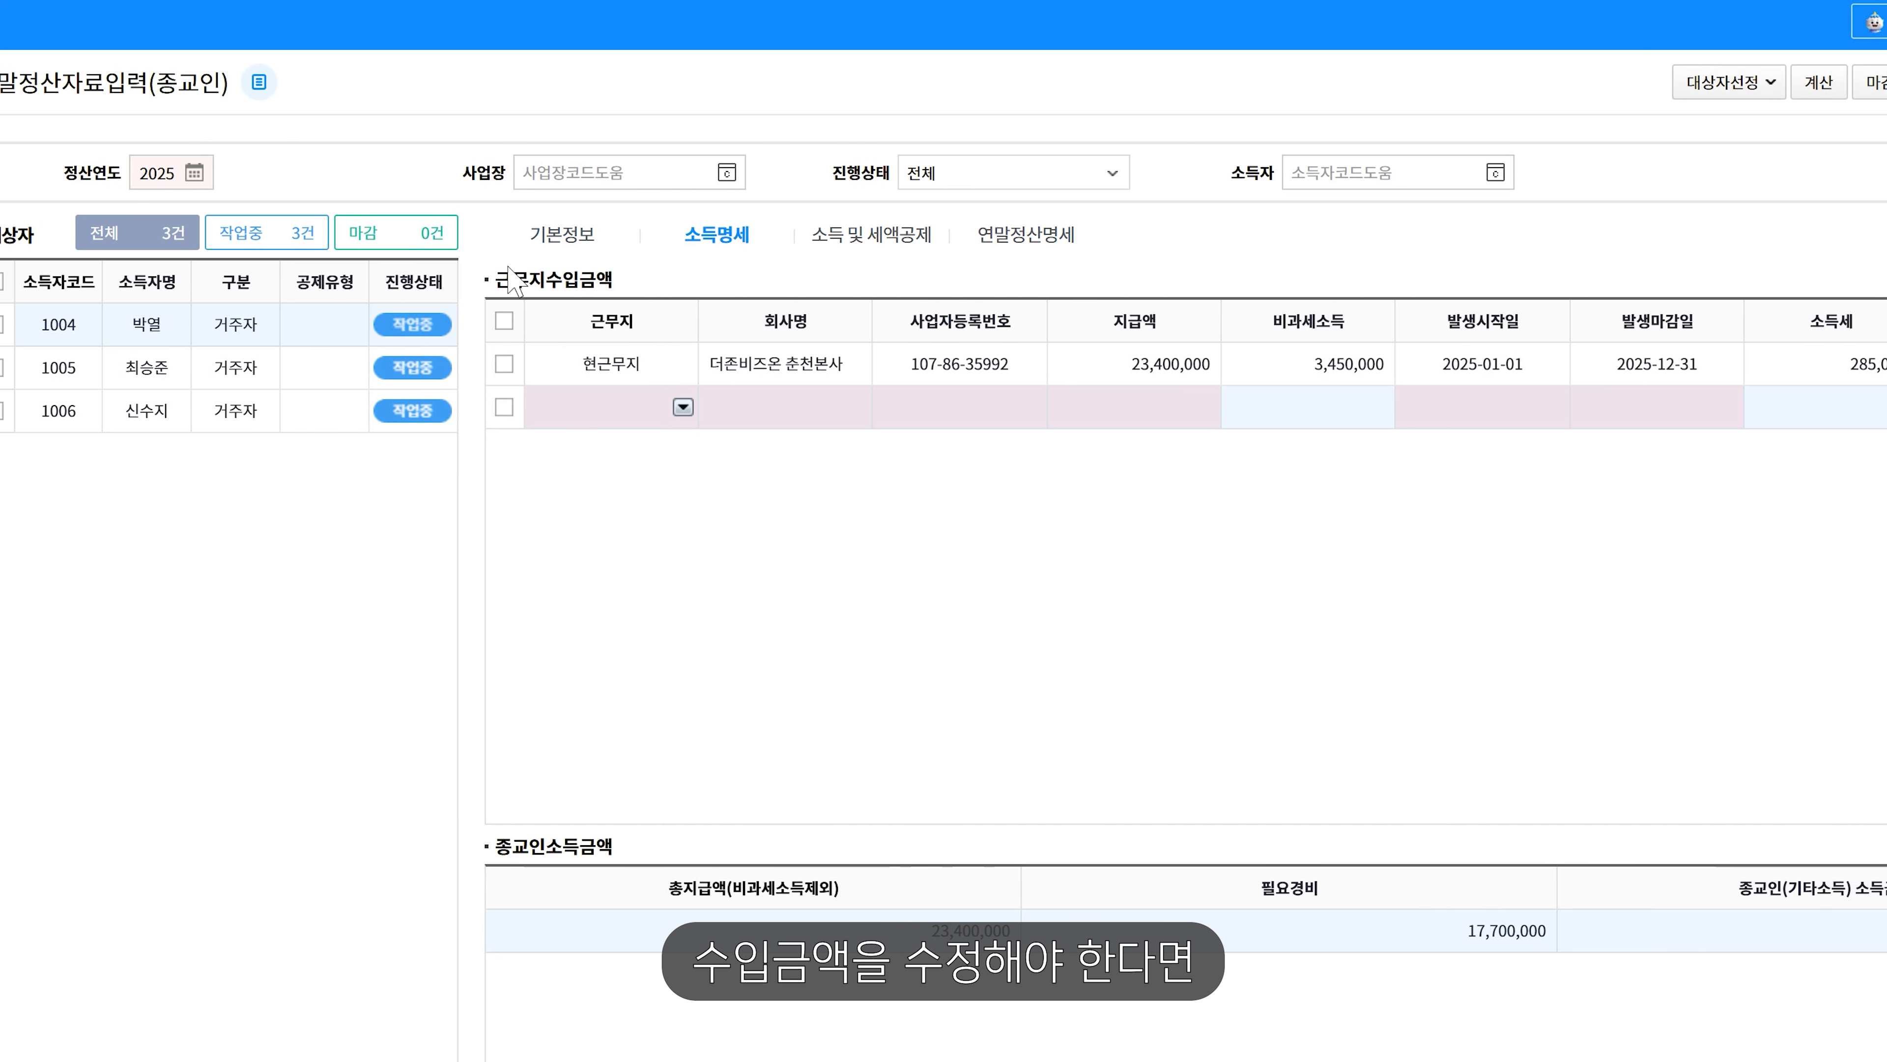
click(31, 324)
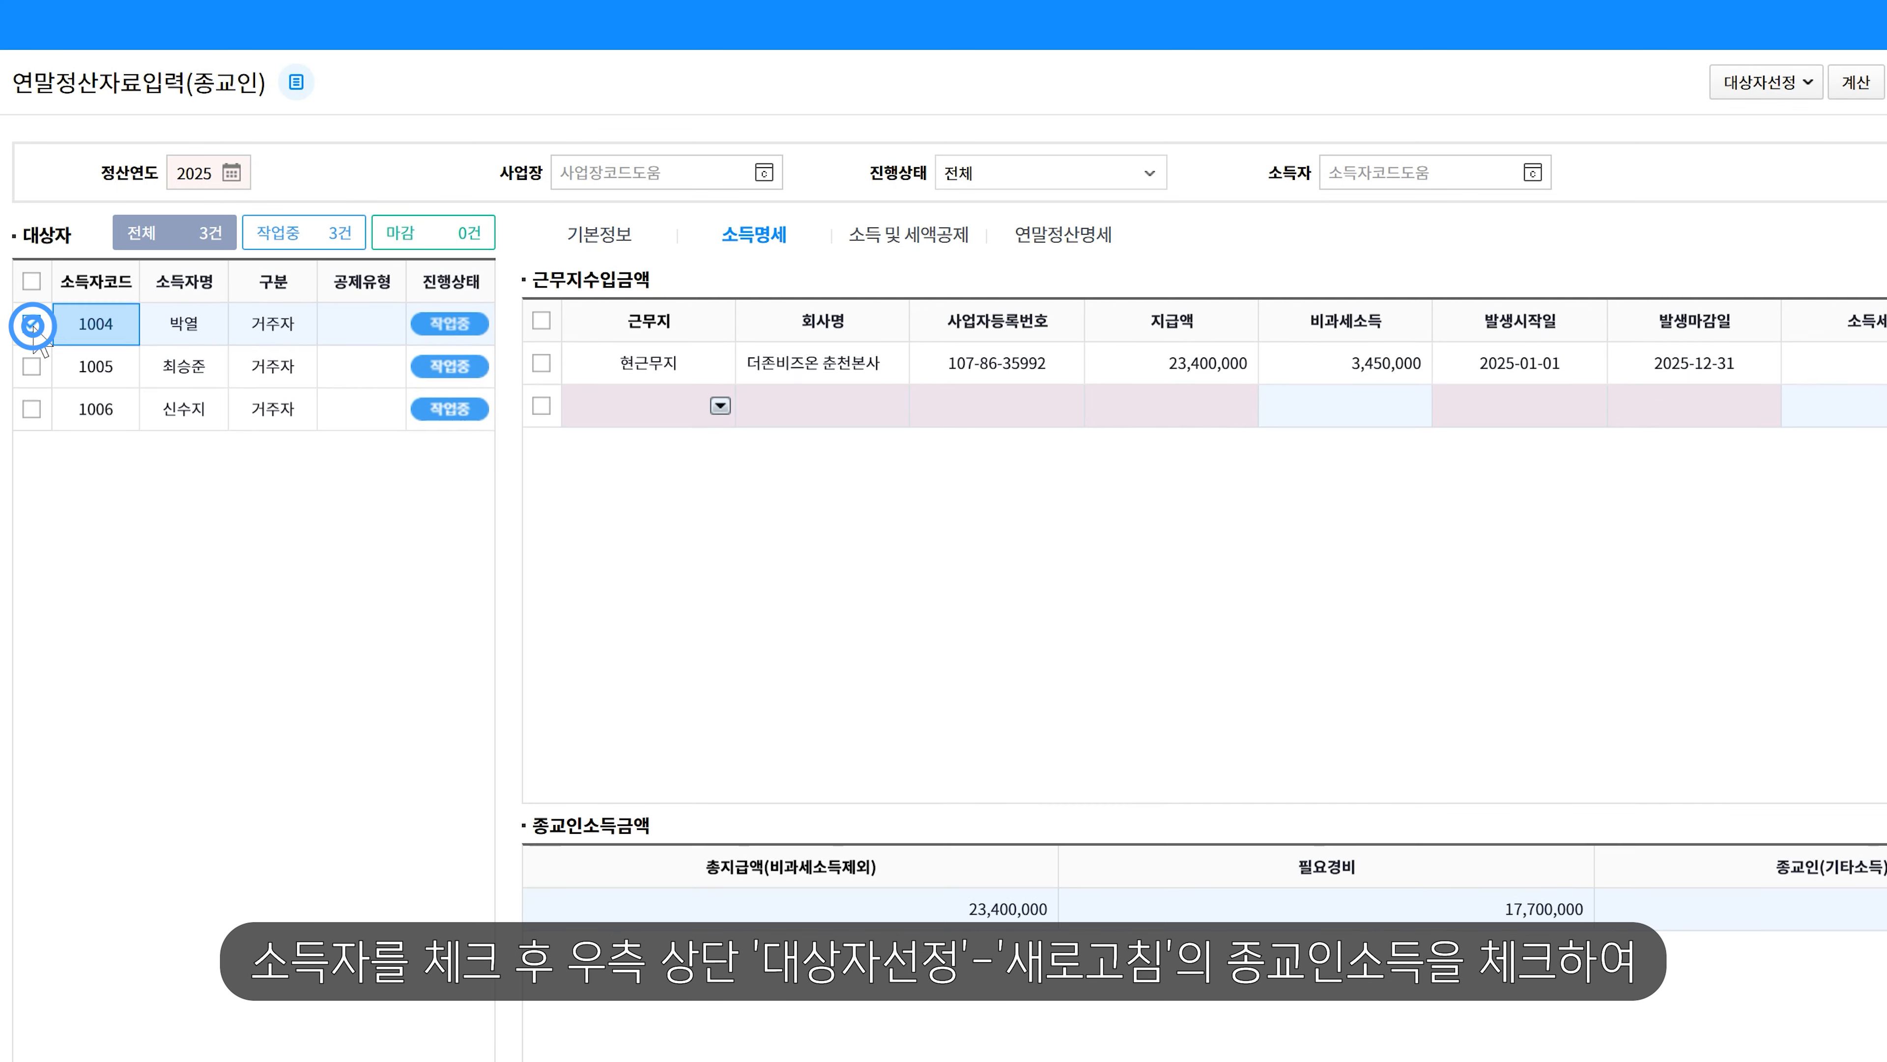
click(1780, 86)
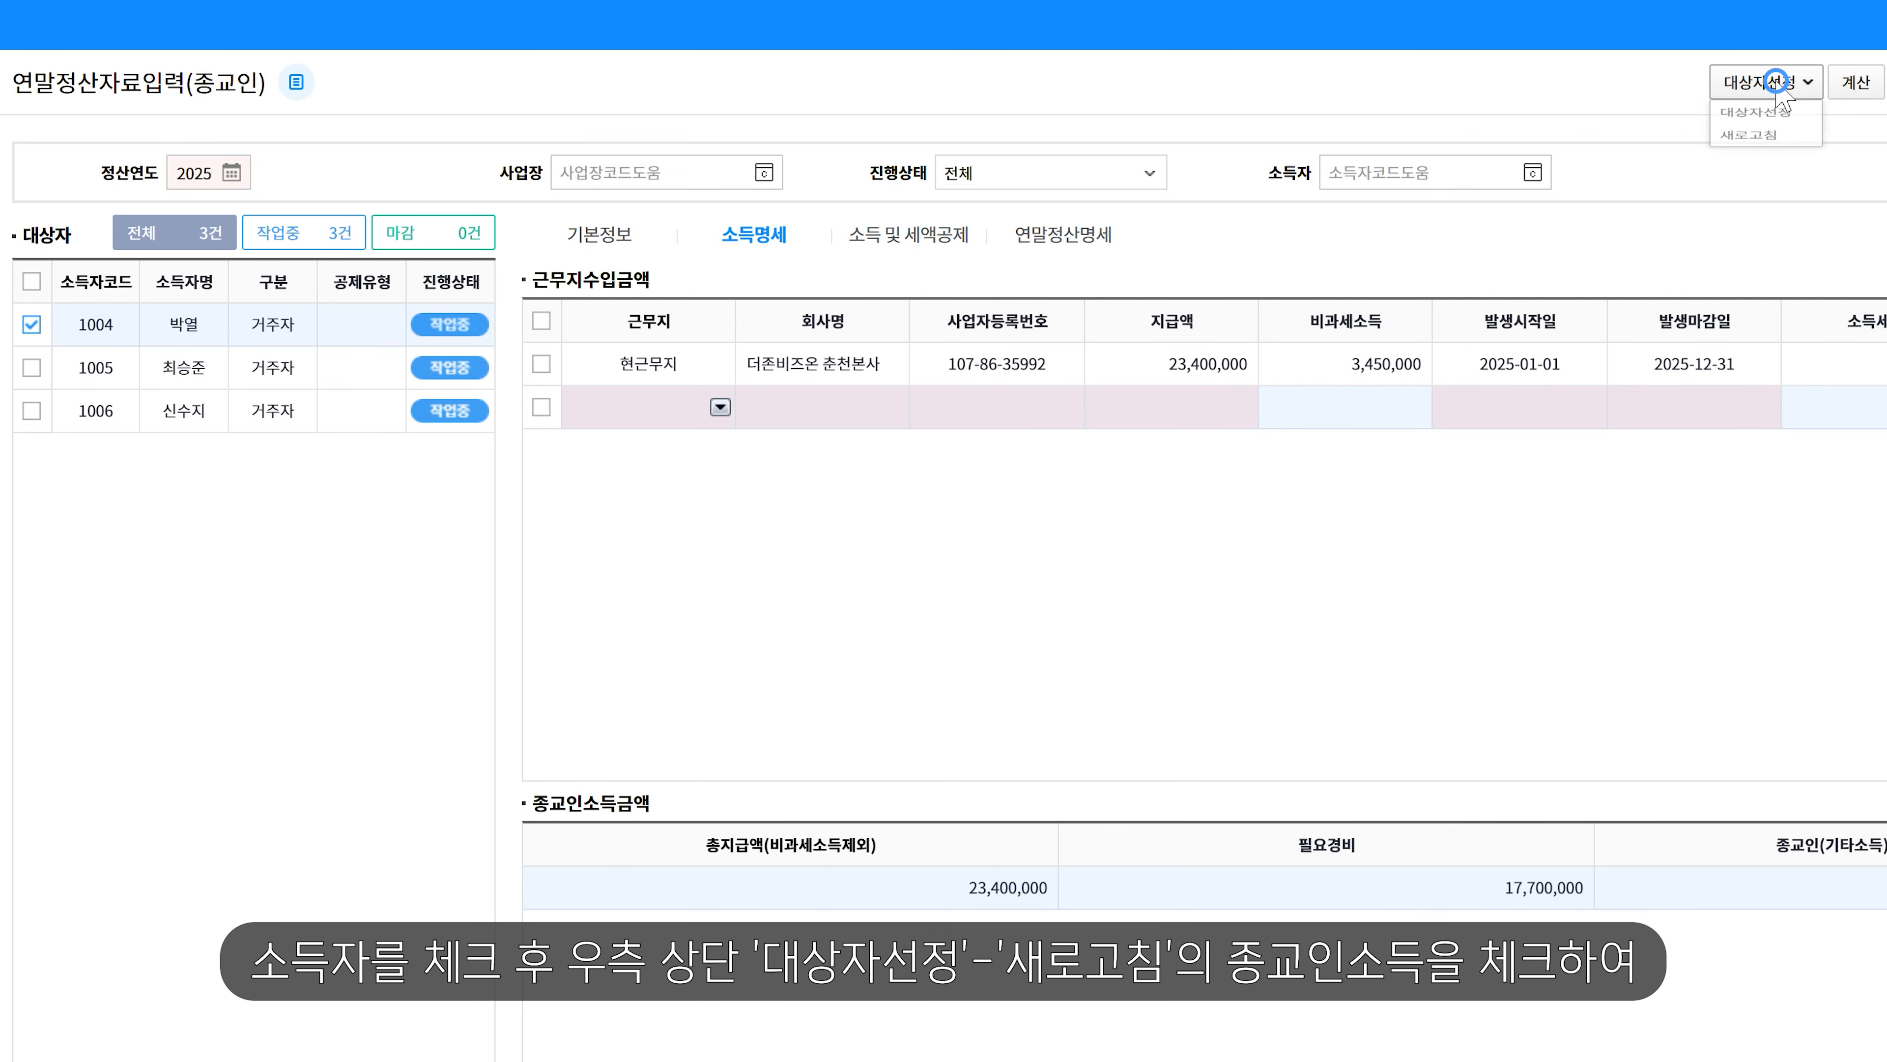
click(1799, 156)
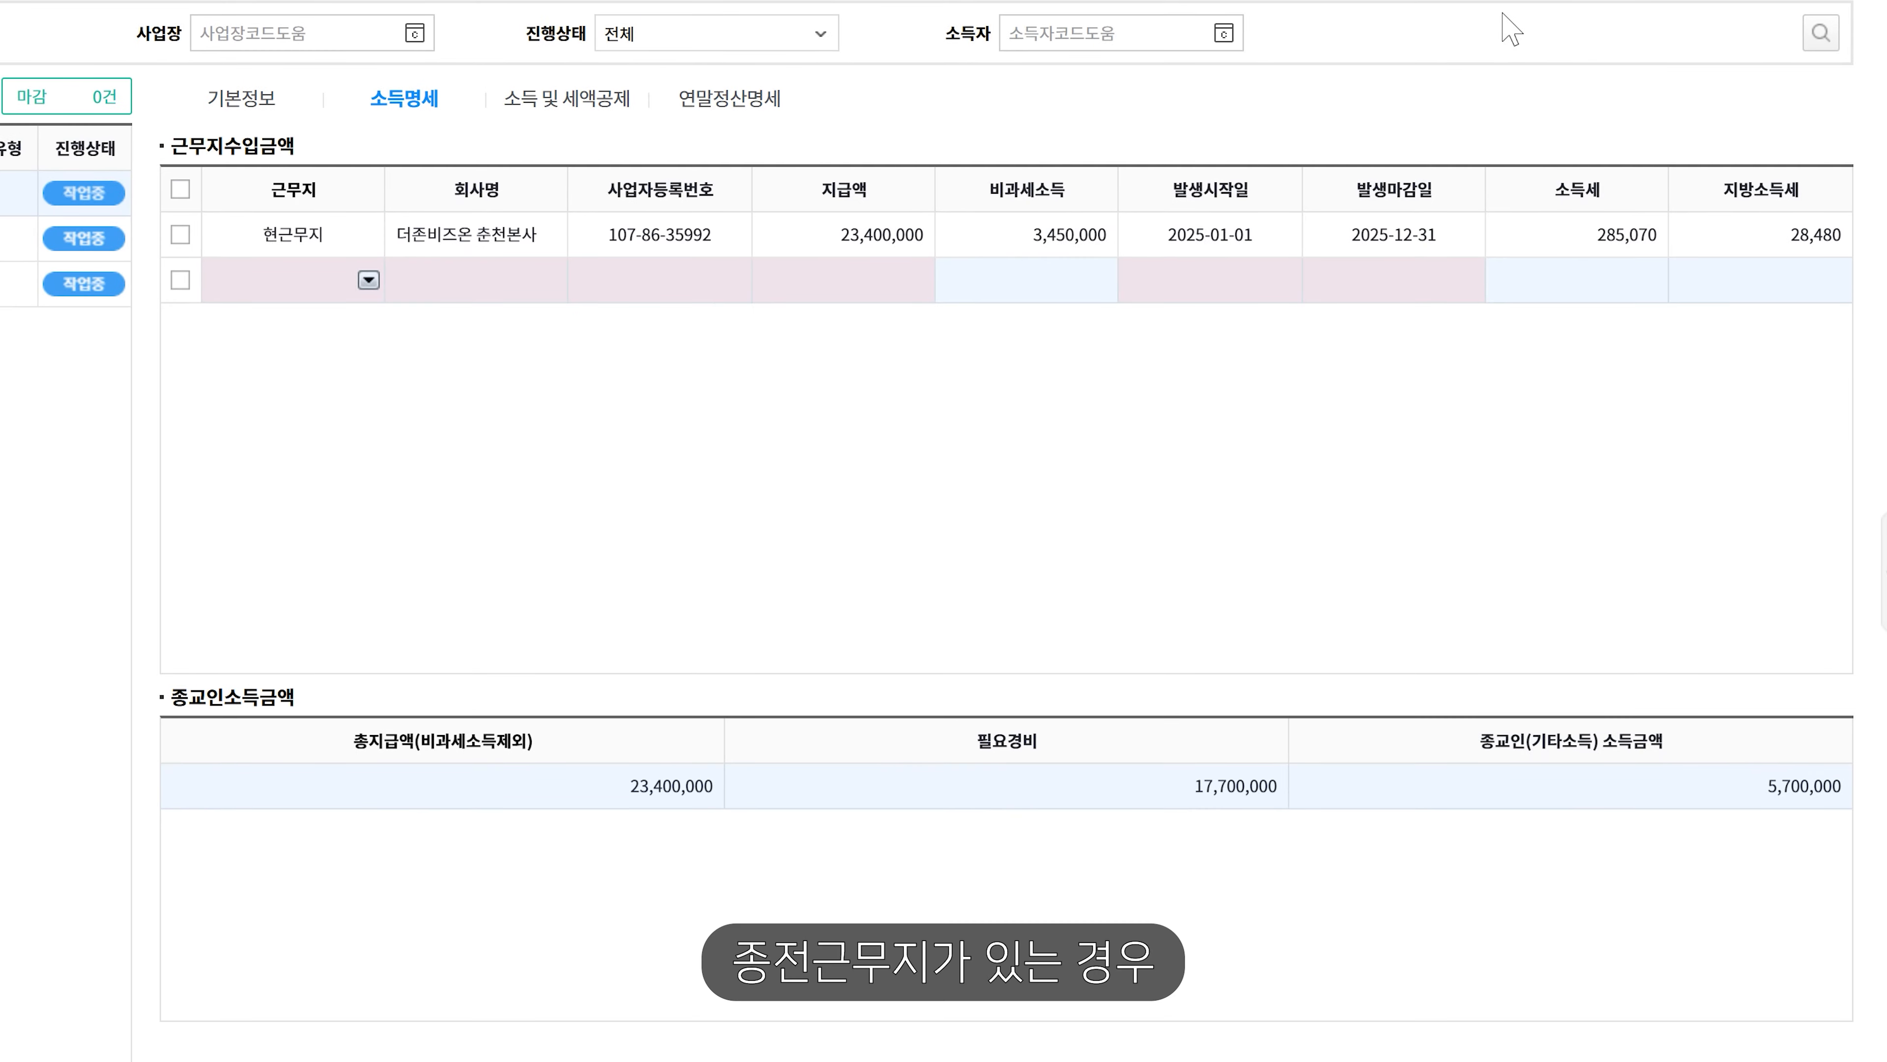
- Set the new 근무지수입금액 row to 2.종전근무지 and show the 소득 및 세액공제 section
click(369, 281)
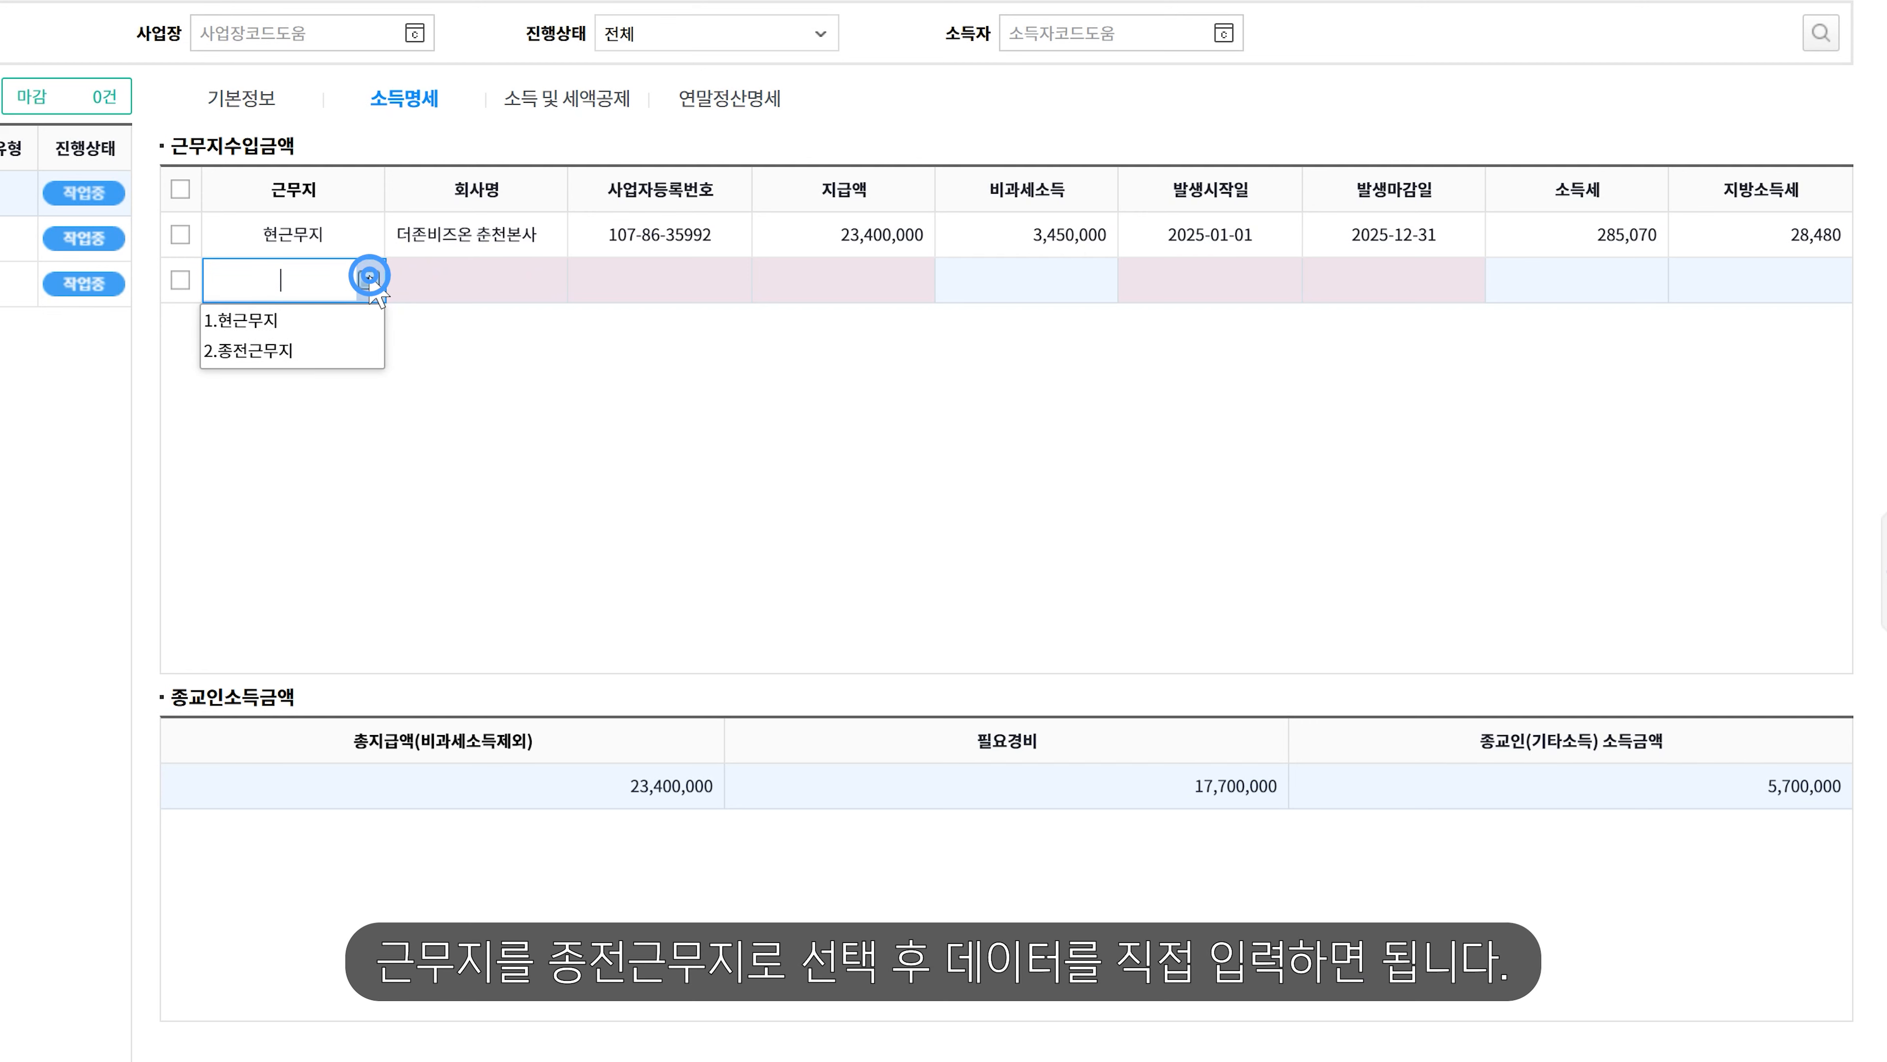
click(318, 350)
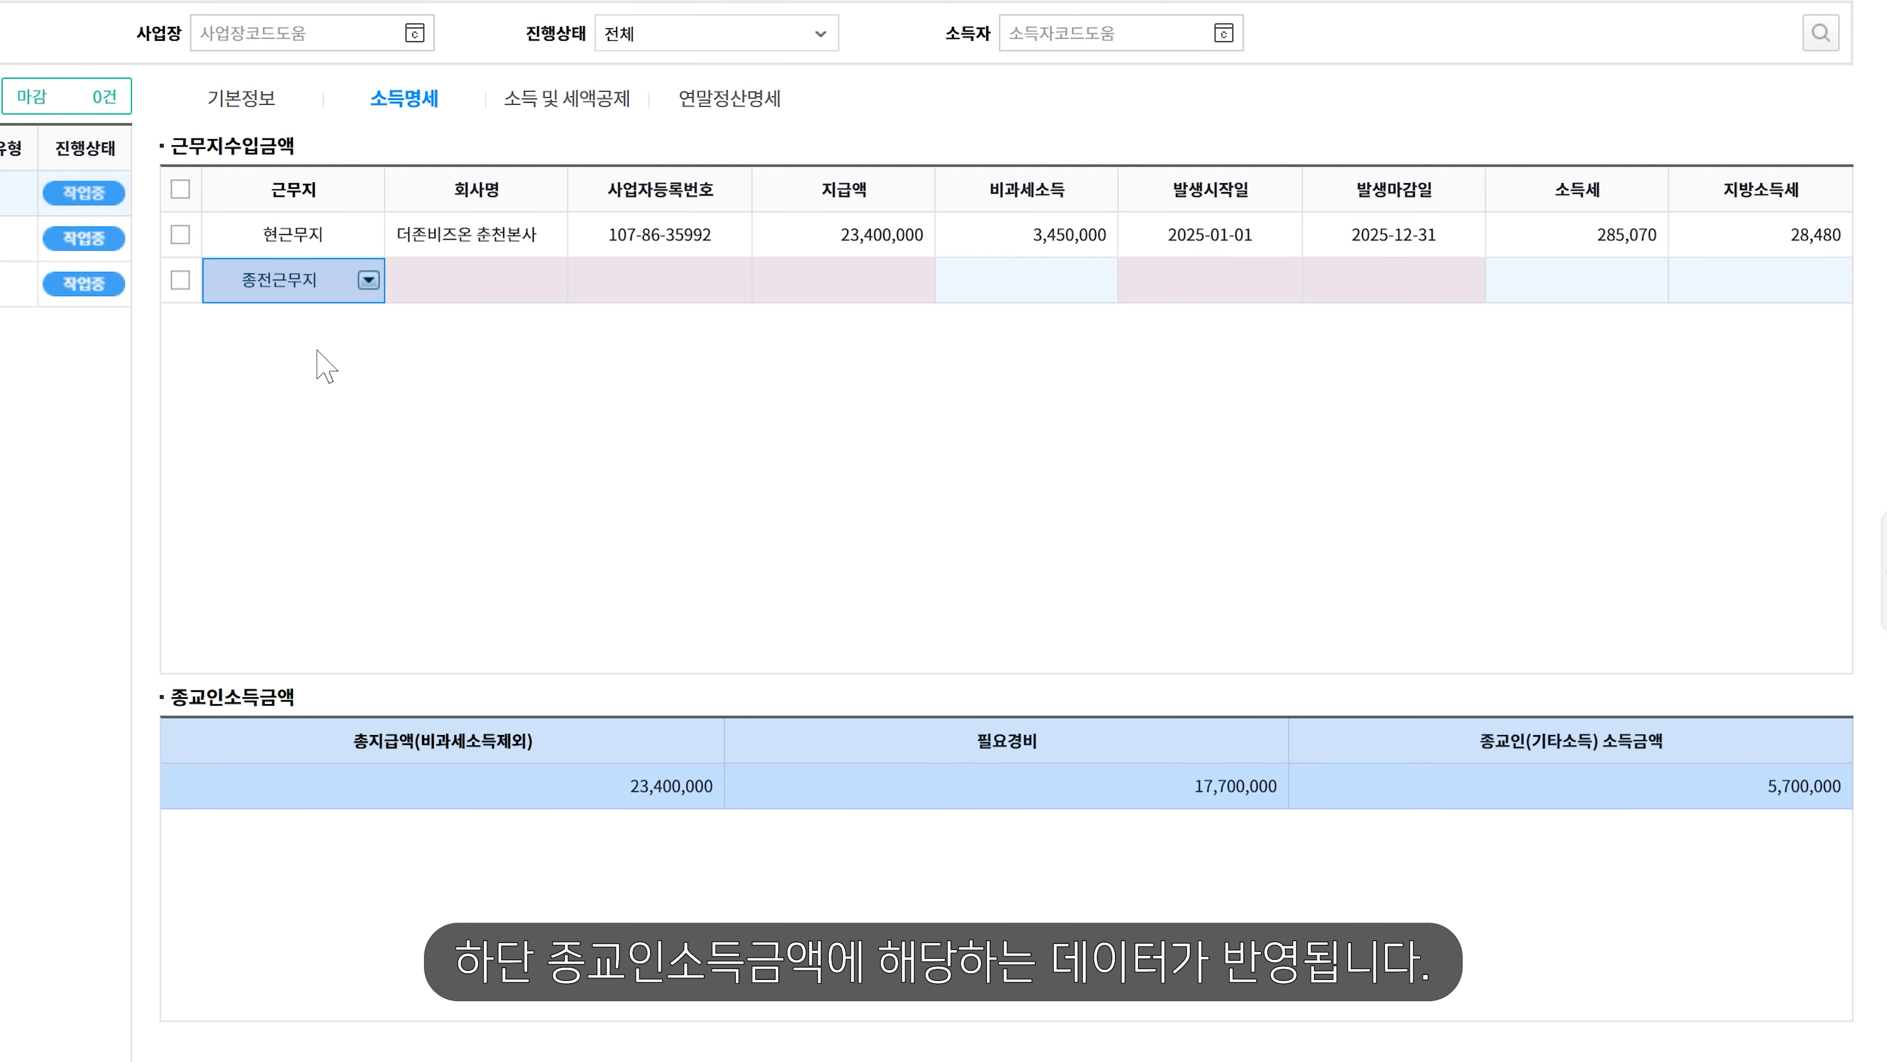
click(629, 103)
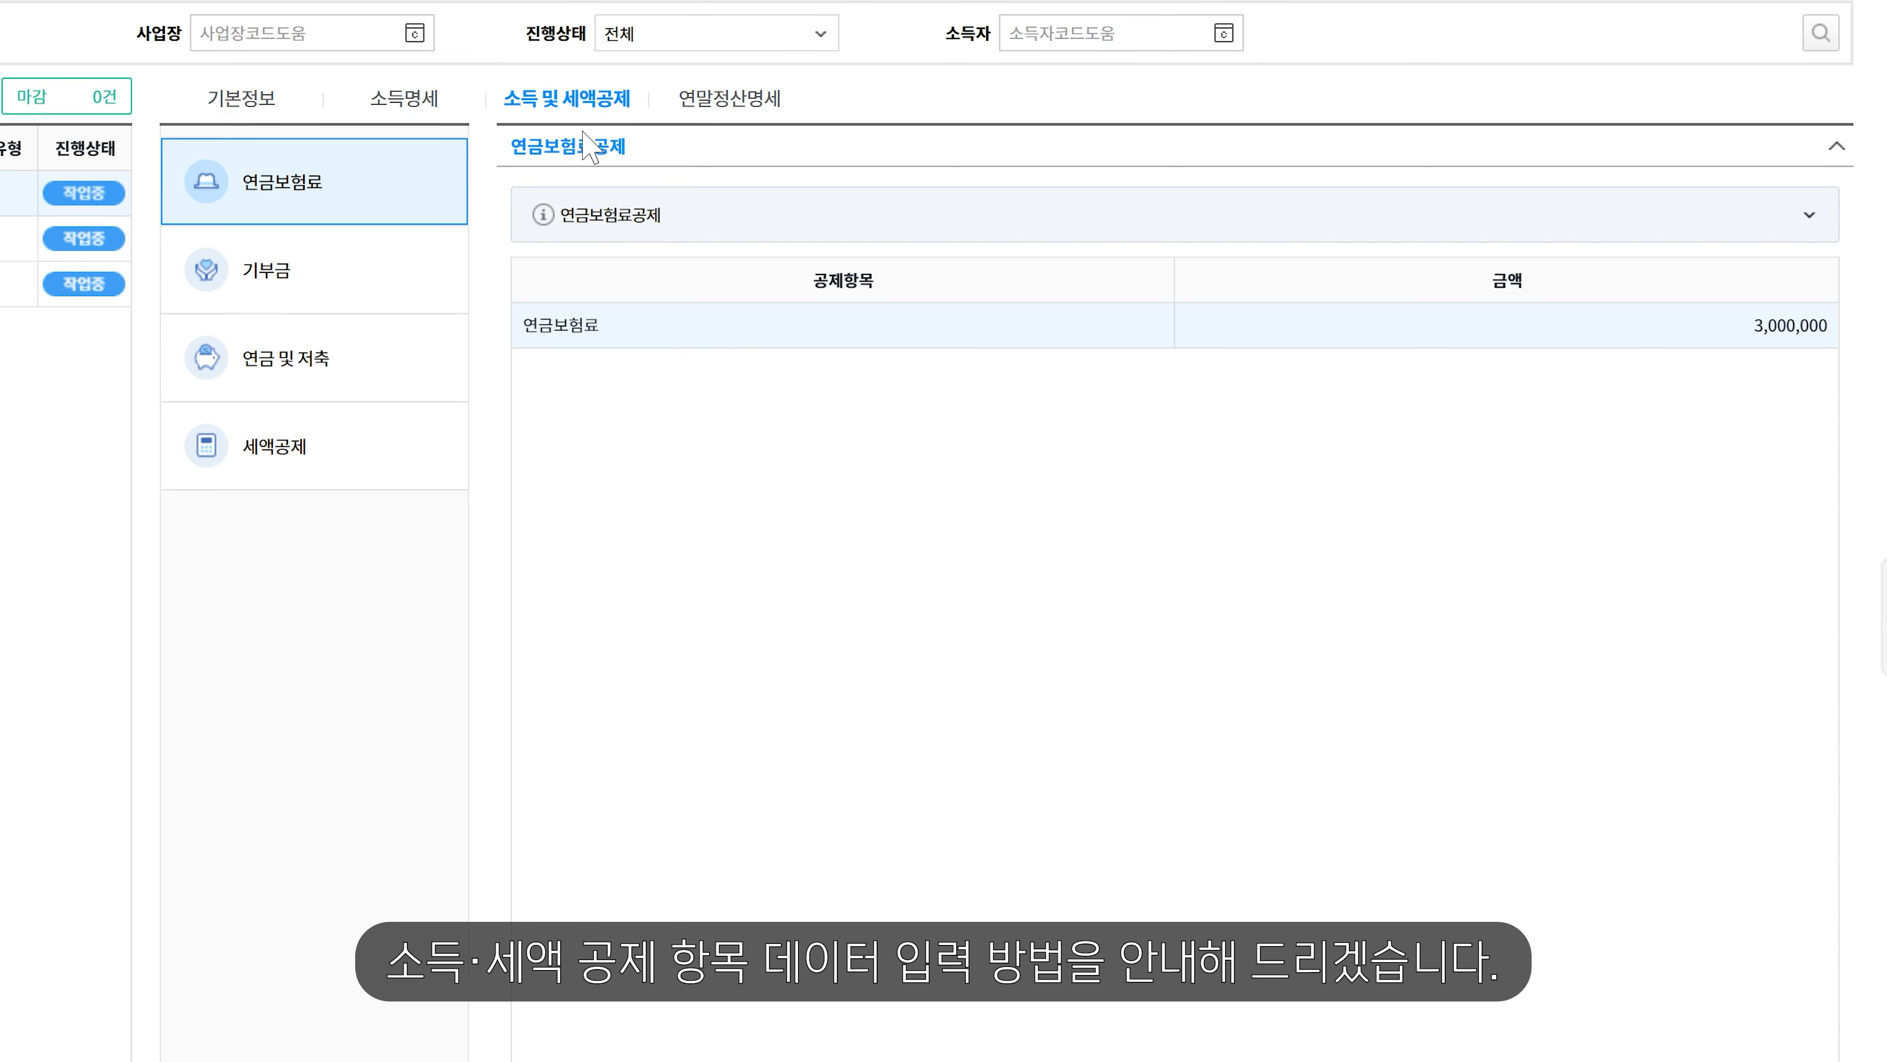
- Bring up earner 1004's donations: 100,000, 100,000 and 300,000 for 본인, totalling 500,000
click(346, 185)
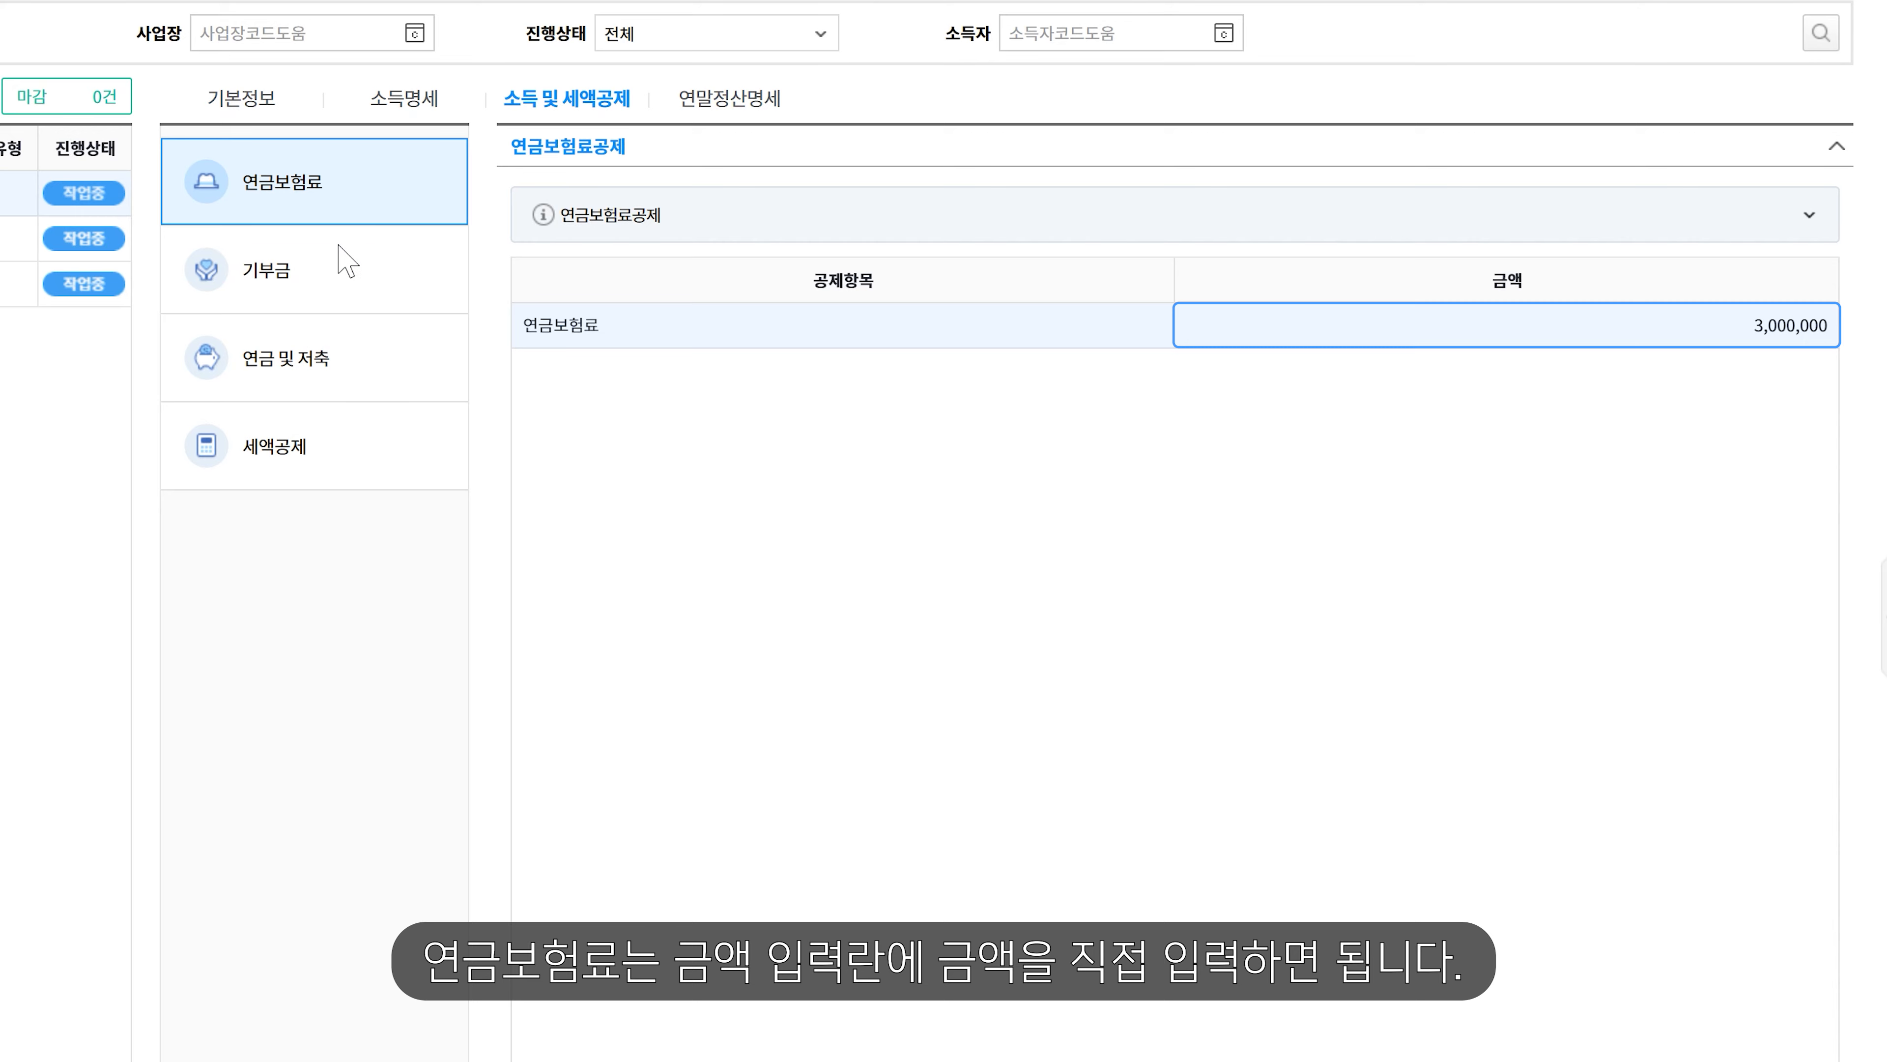
click(340, 269)
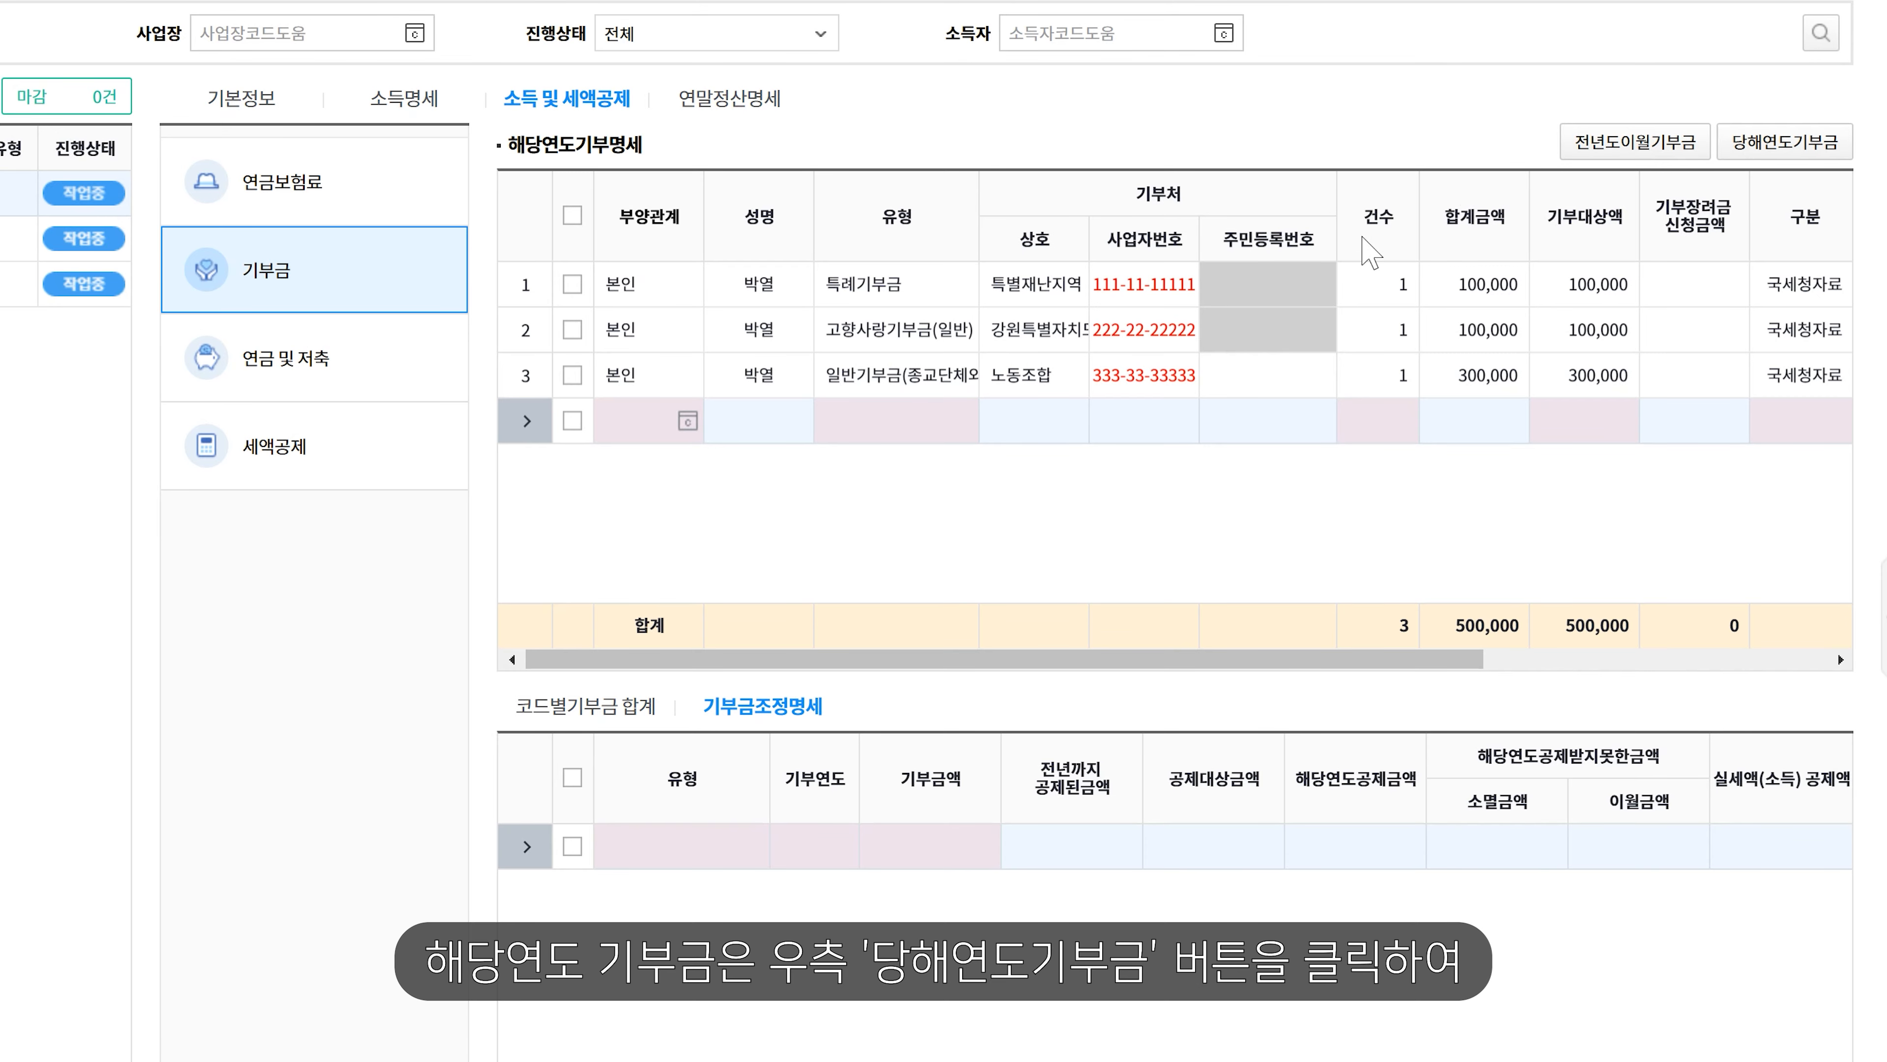
- Load the 2025 donations (100,000, 300,000, 100,000) into 기부금조정명세 and start a carried-over donation entry
click(1787, 142)
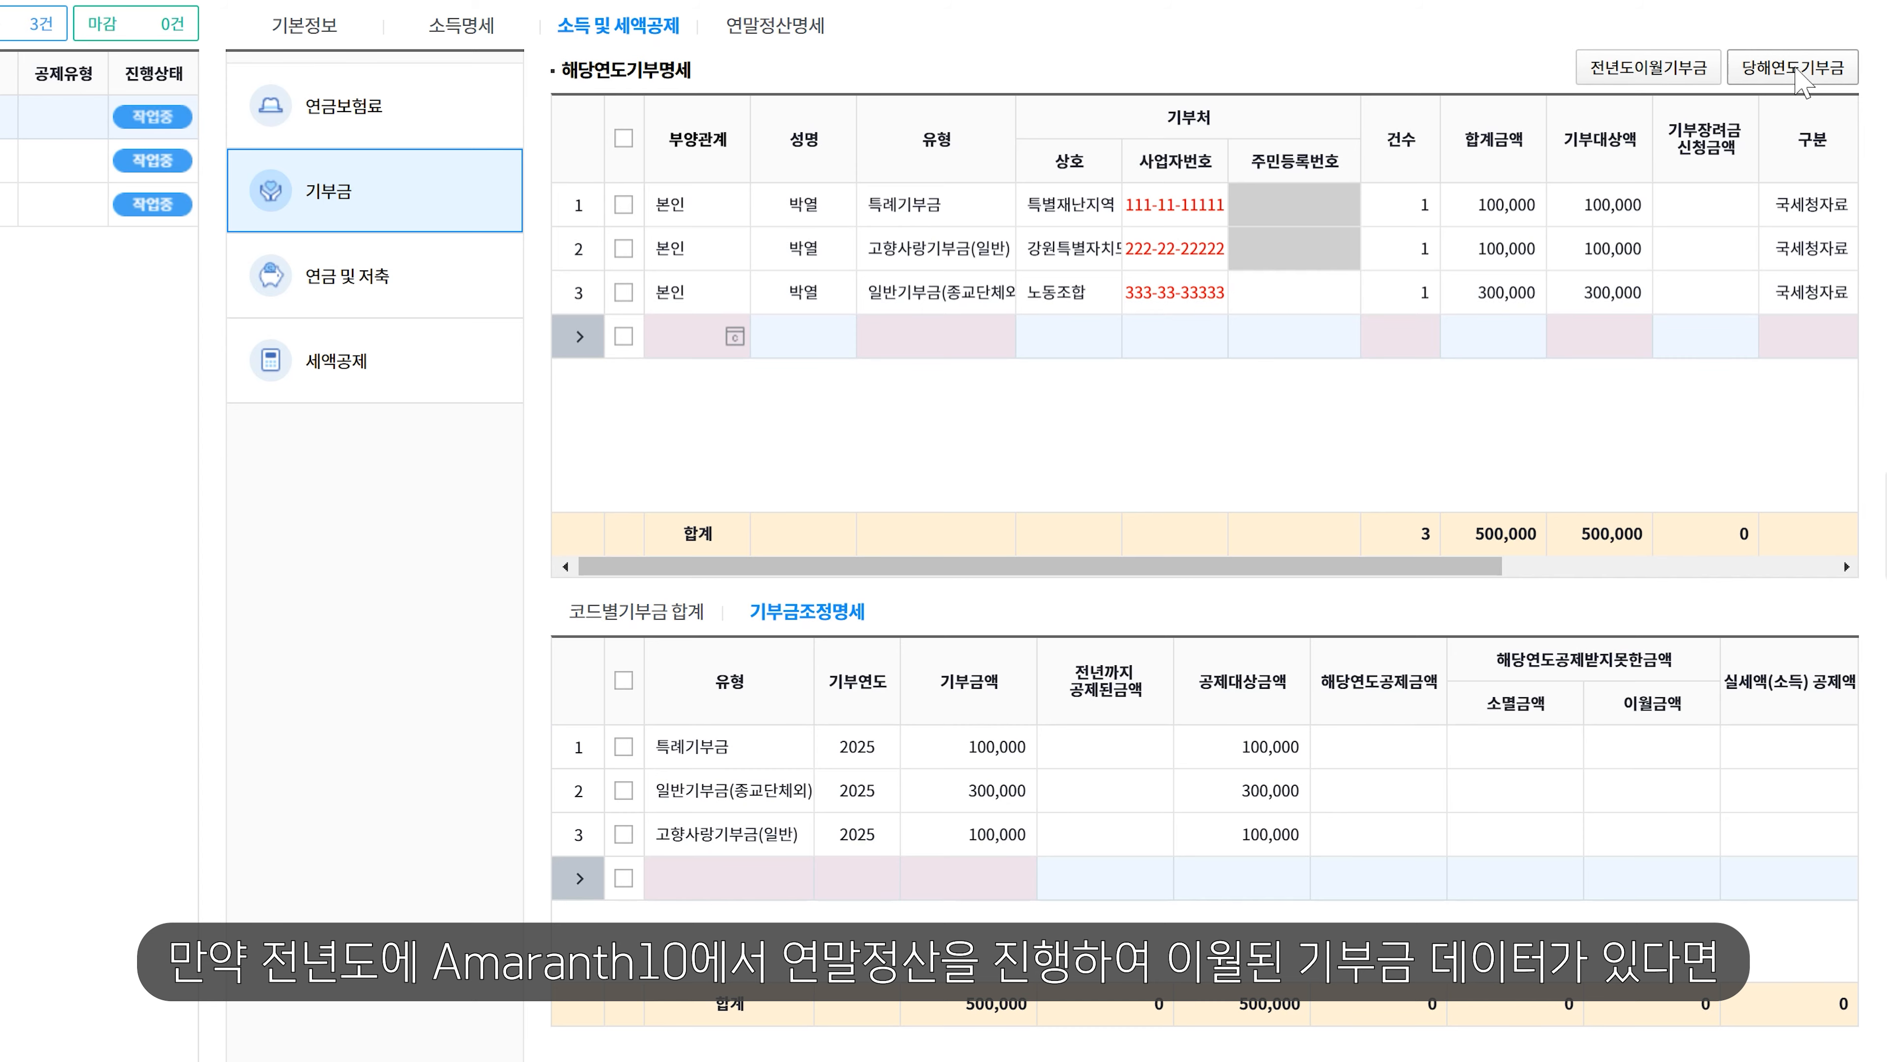
click(1686, 72)
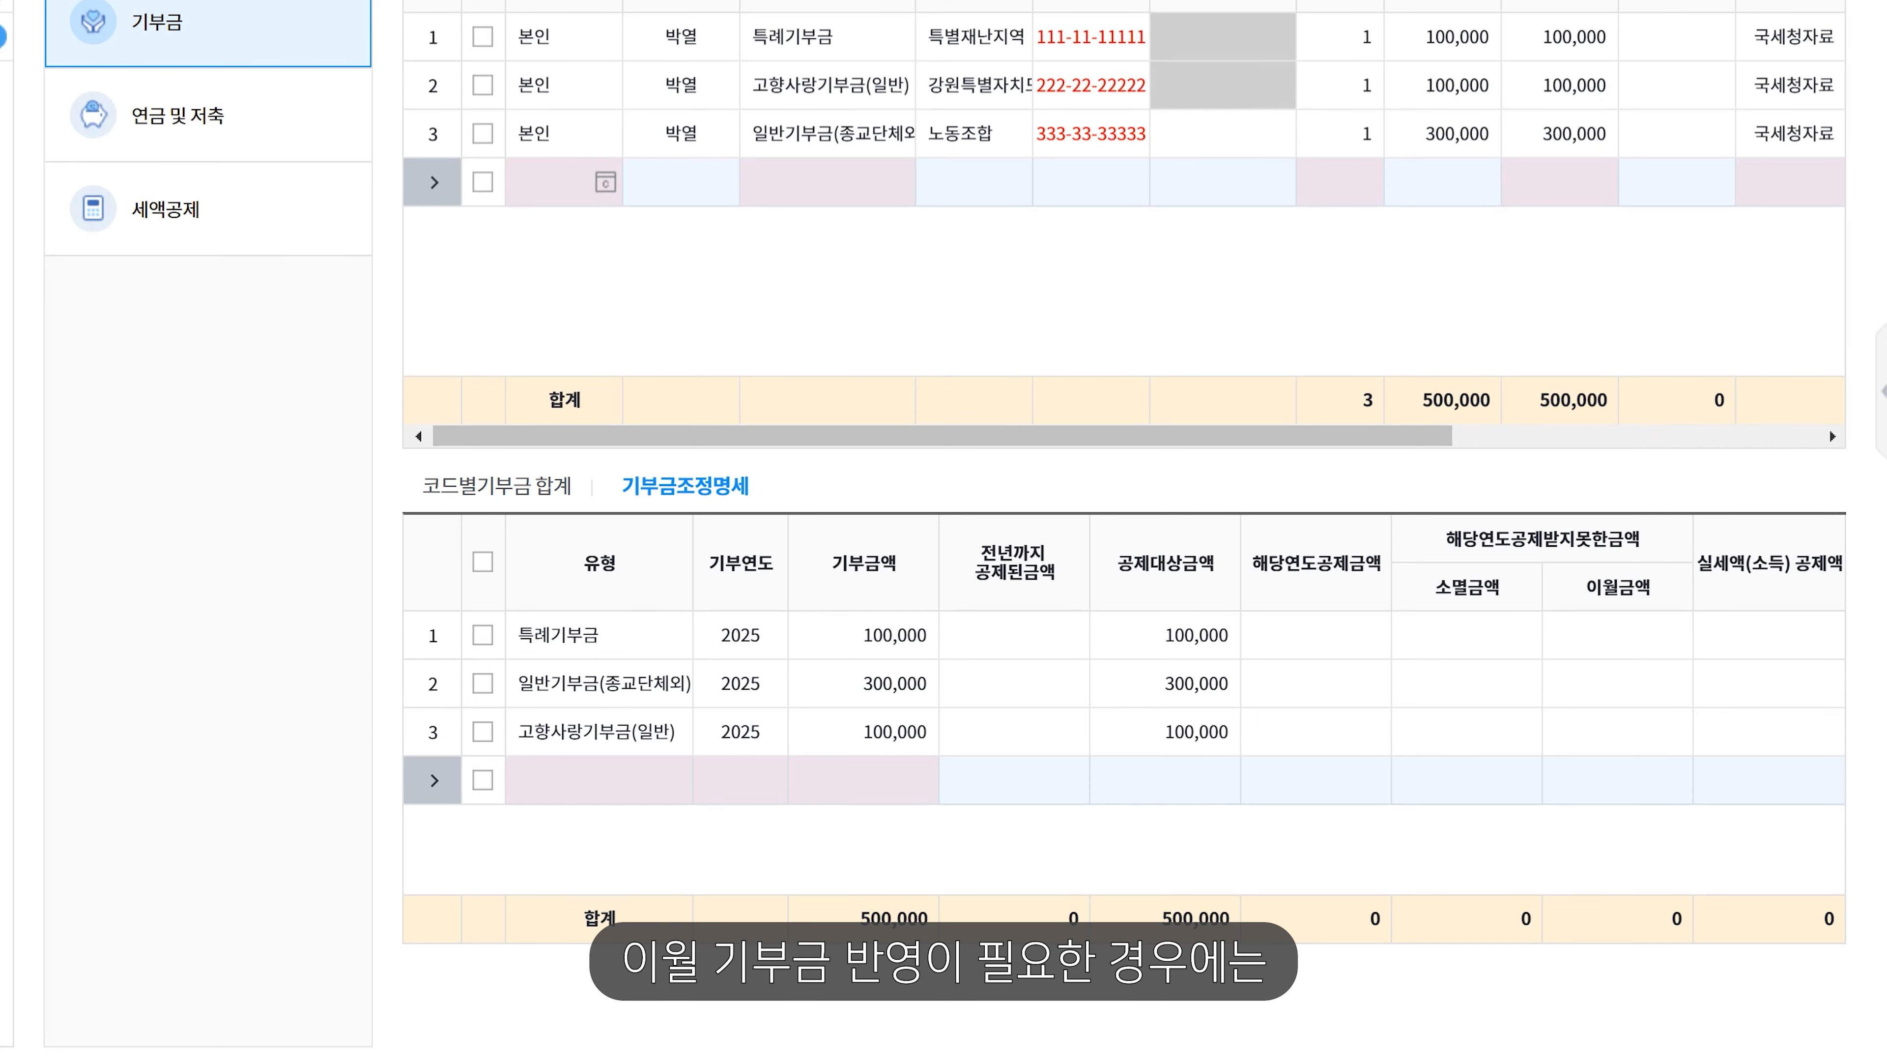
click(630, 782)
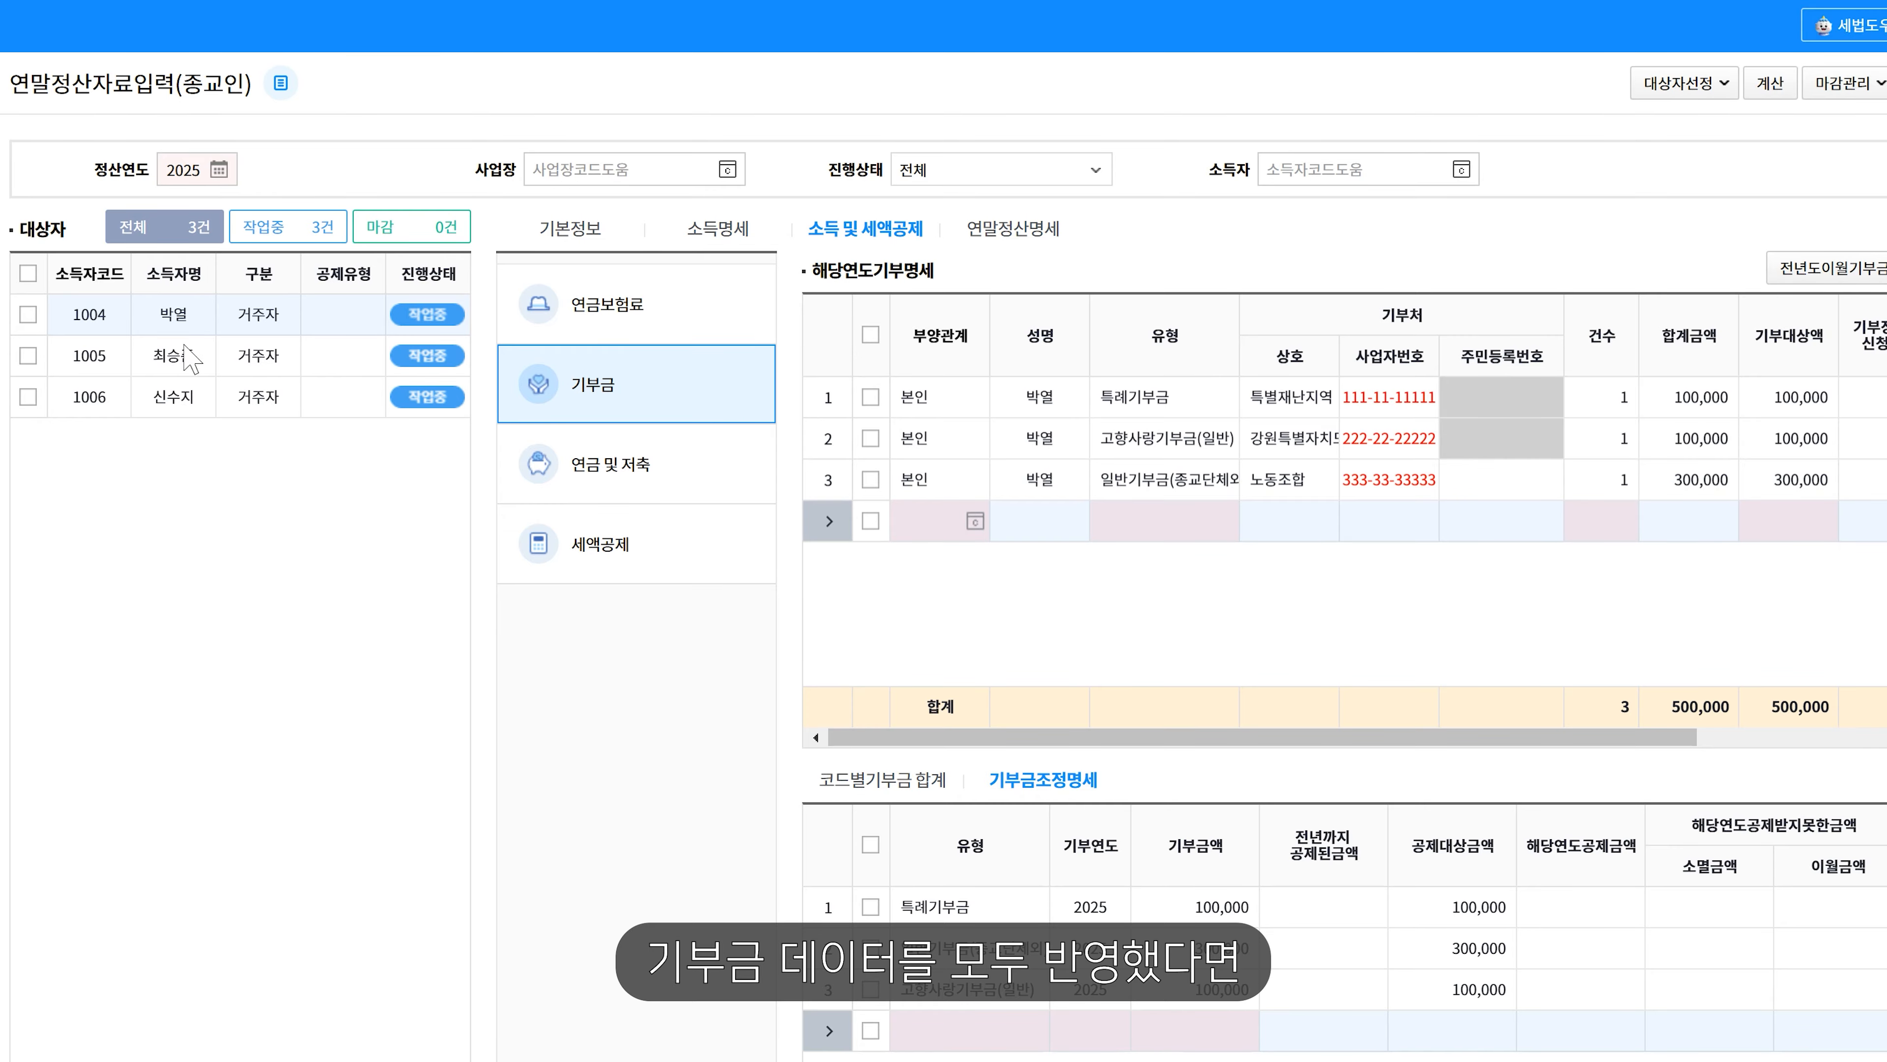
- Calculate earner 1004's settlement to fill the donation credit amounts, then view pensions and savings deductions
click(27, 313)
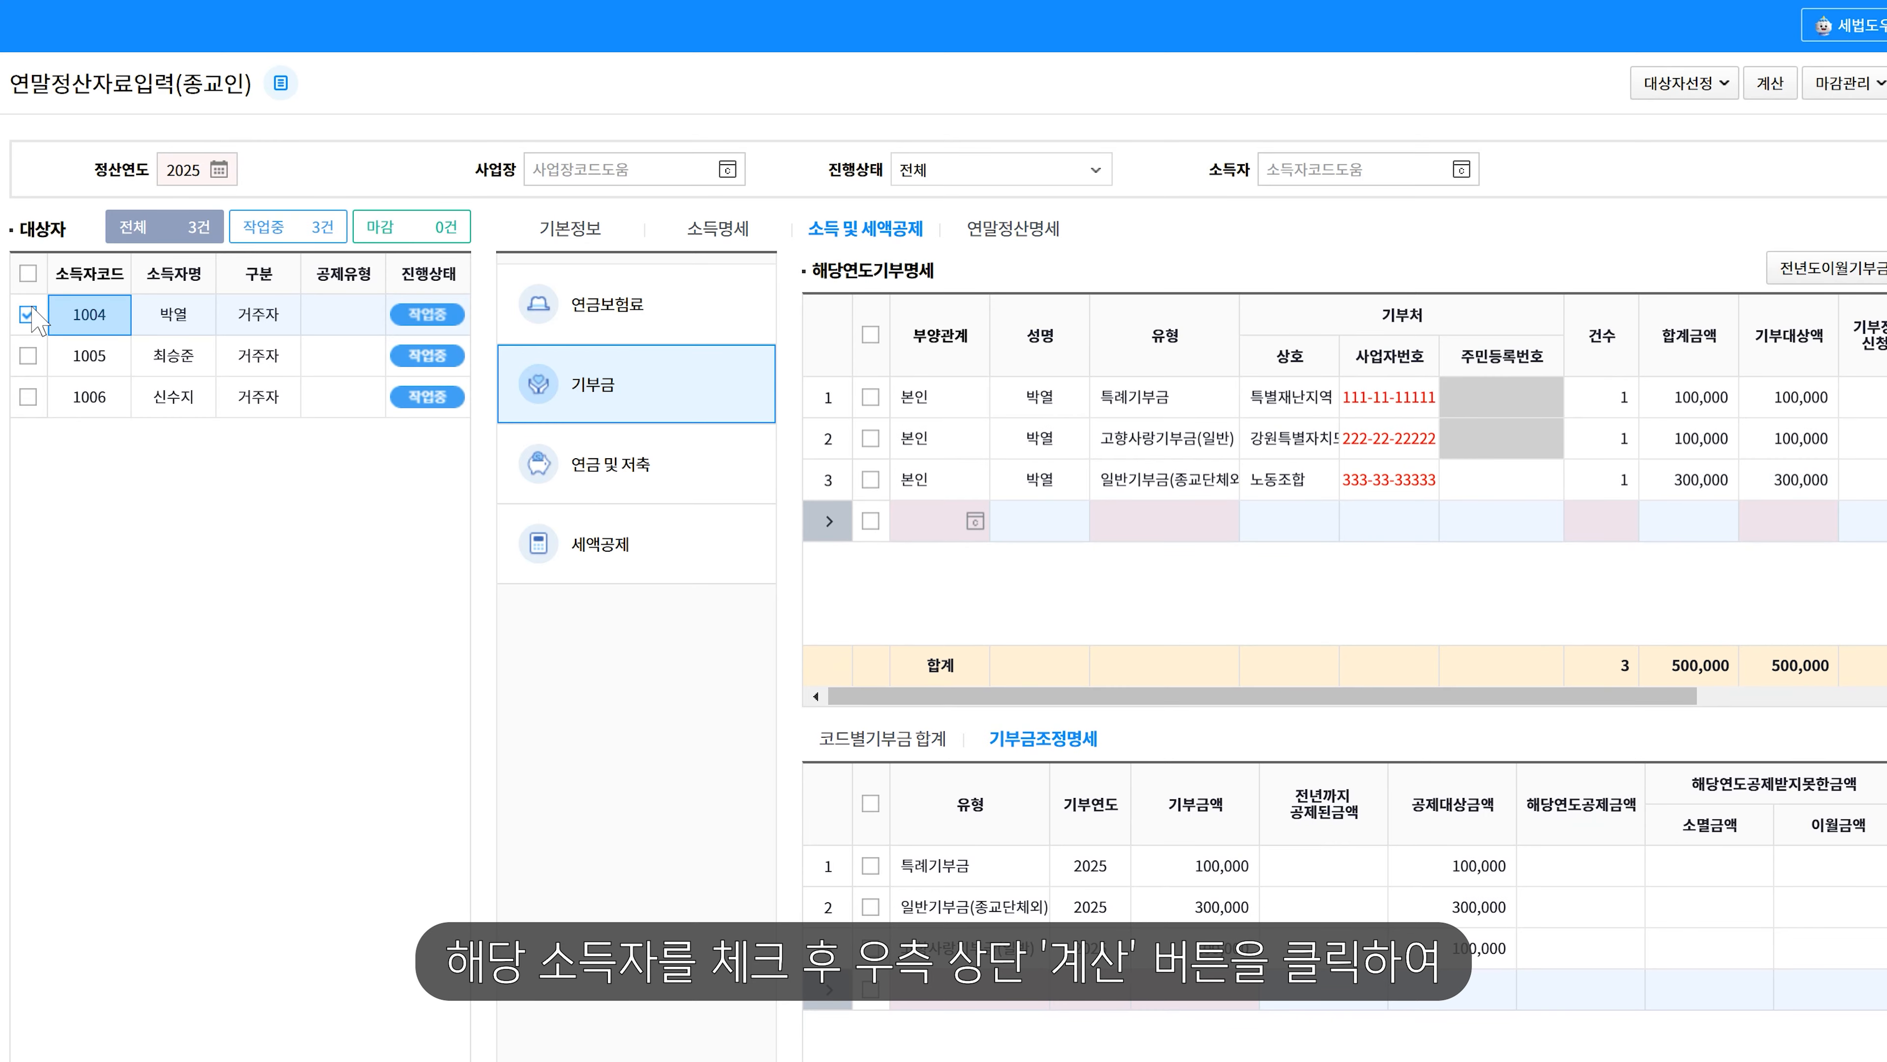
click(1770, 83)
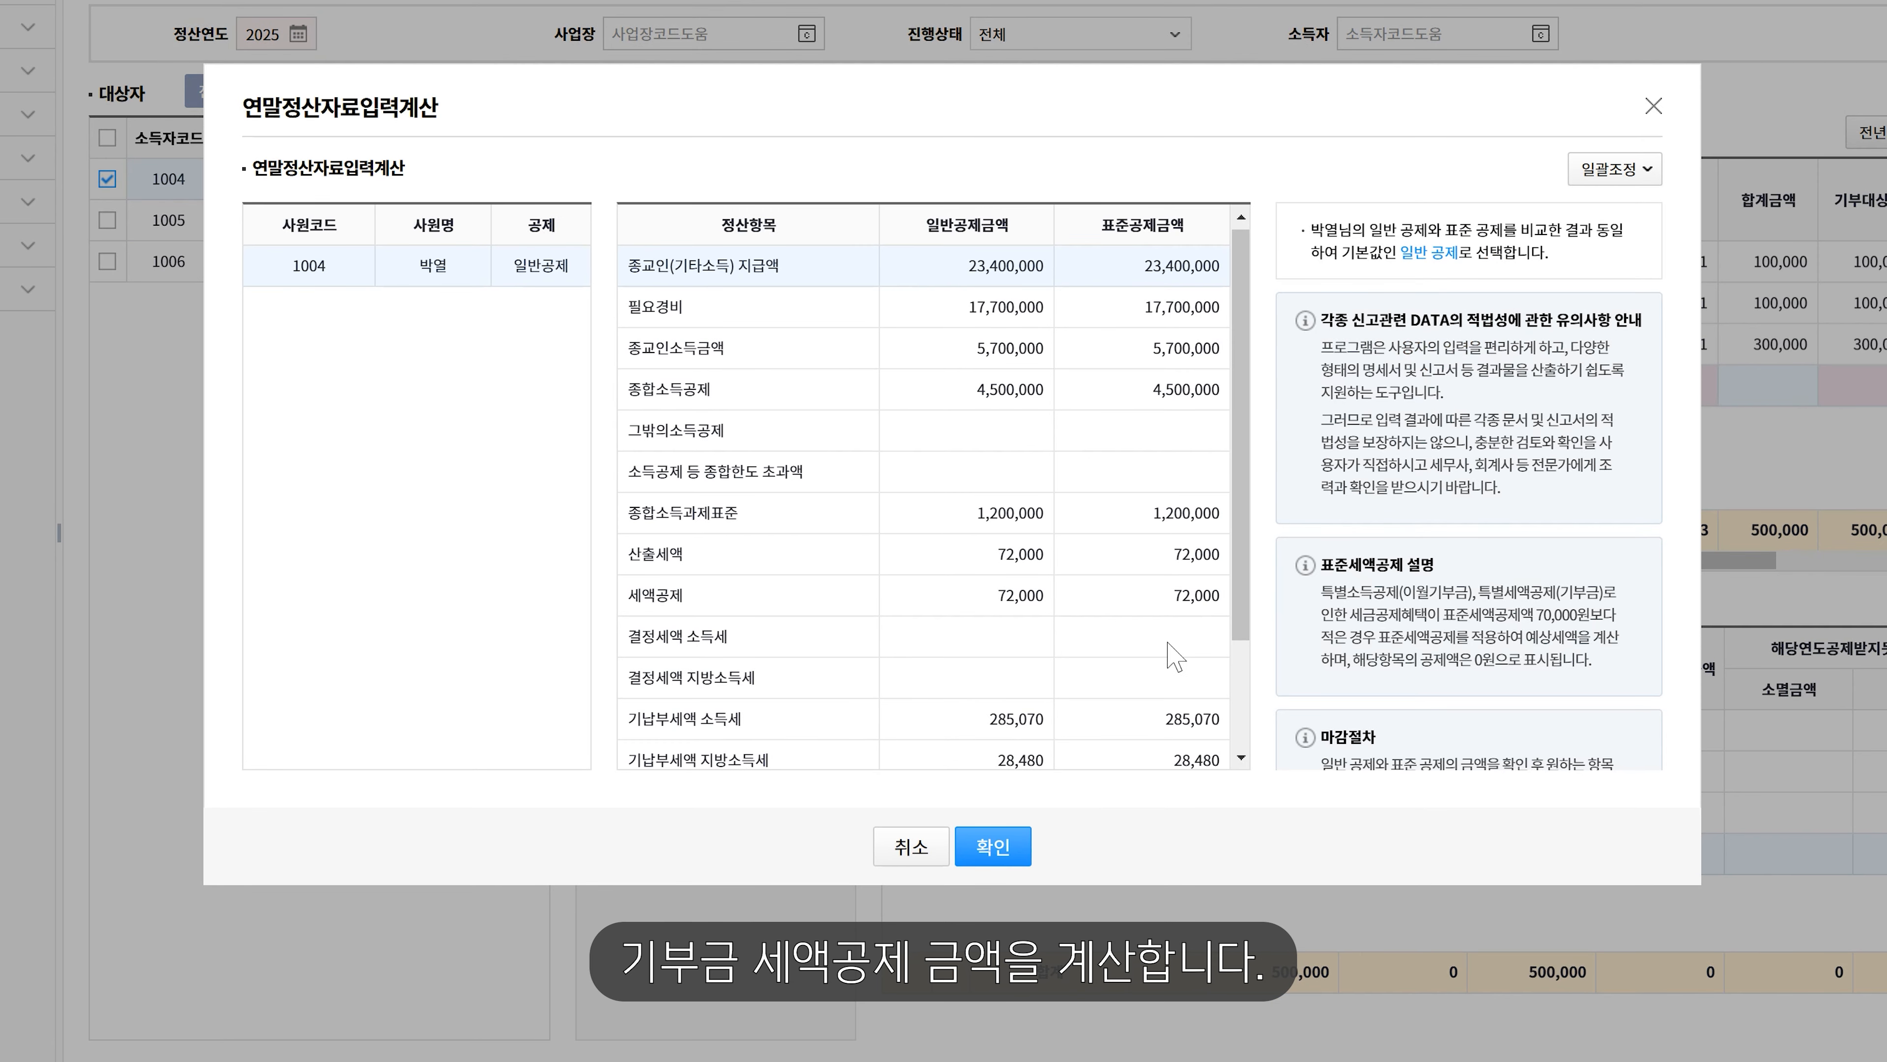
click(914, 983)
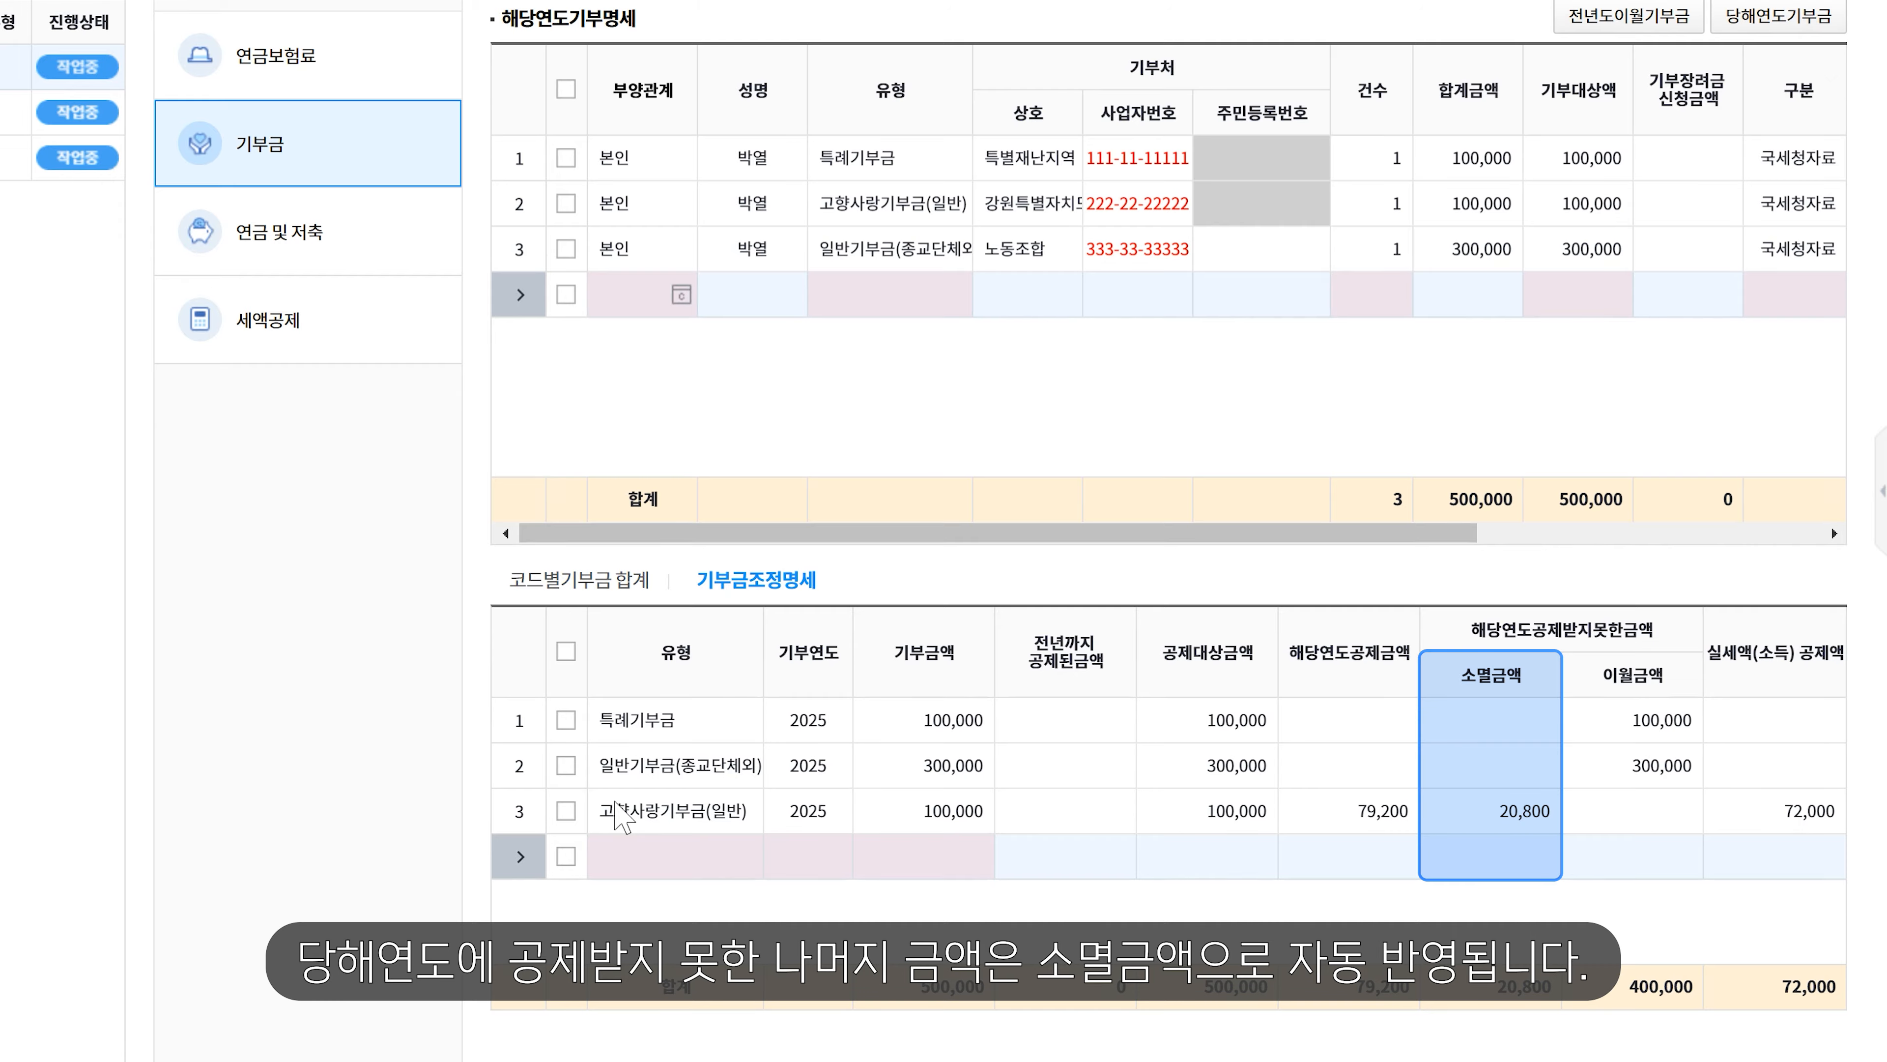
click(371, 249)
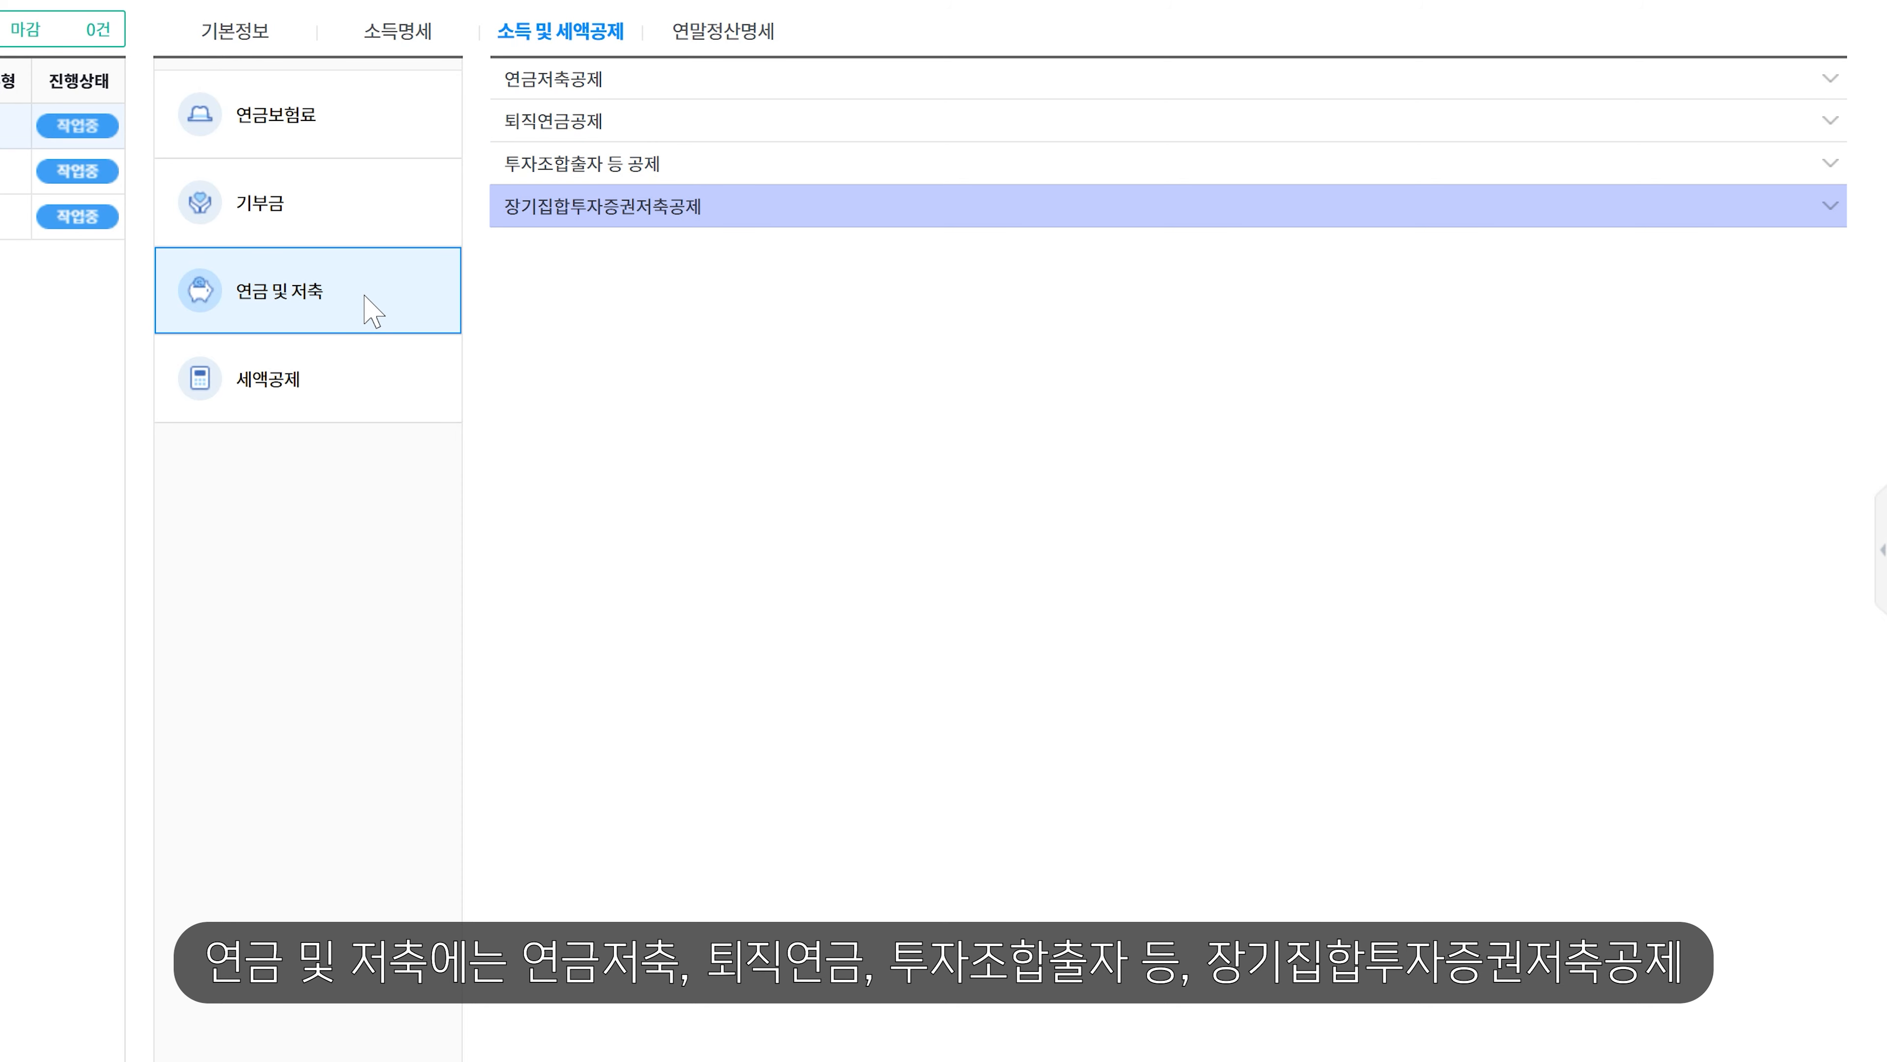
- Check the 3,000,000 연금저축 entry, then move on to the 세액공제 section
click(626, 77)
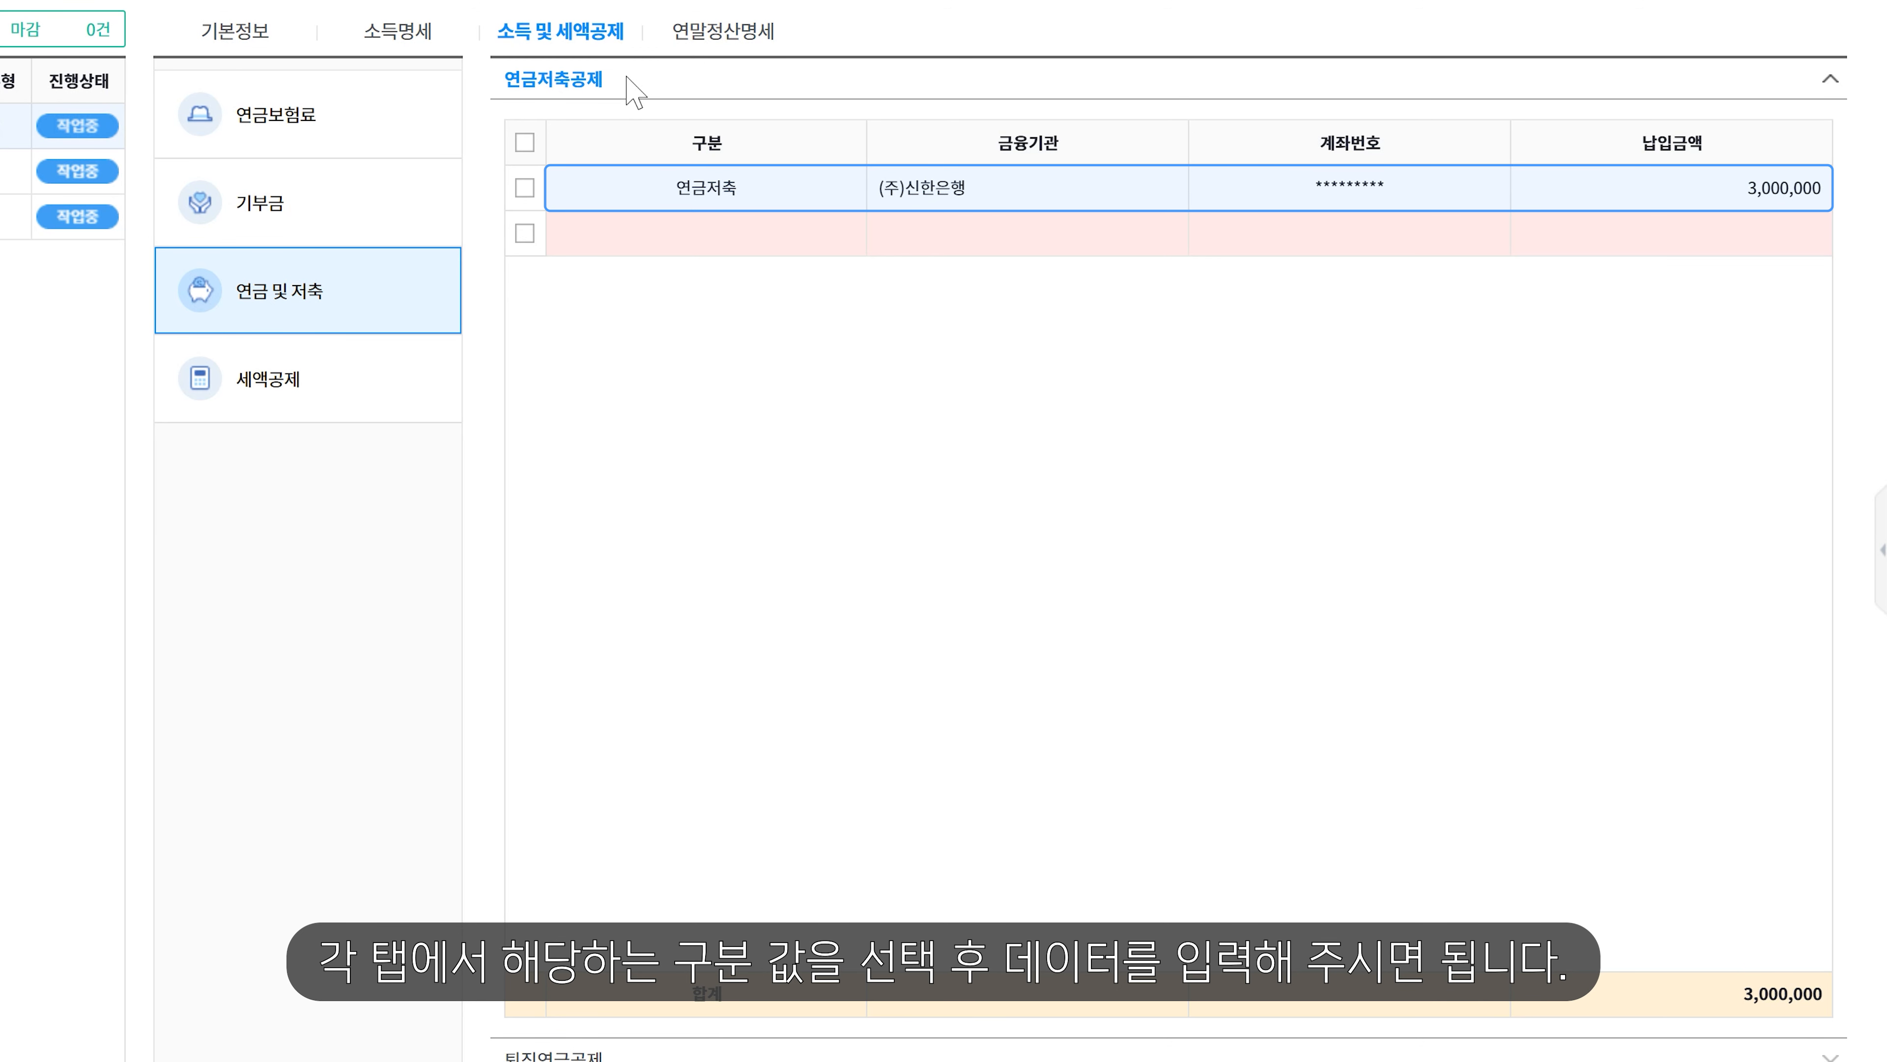
click(300, 377)
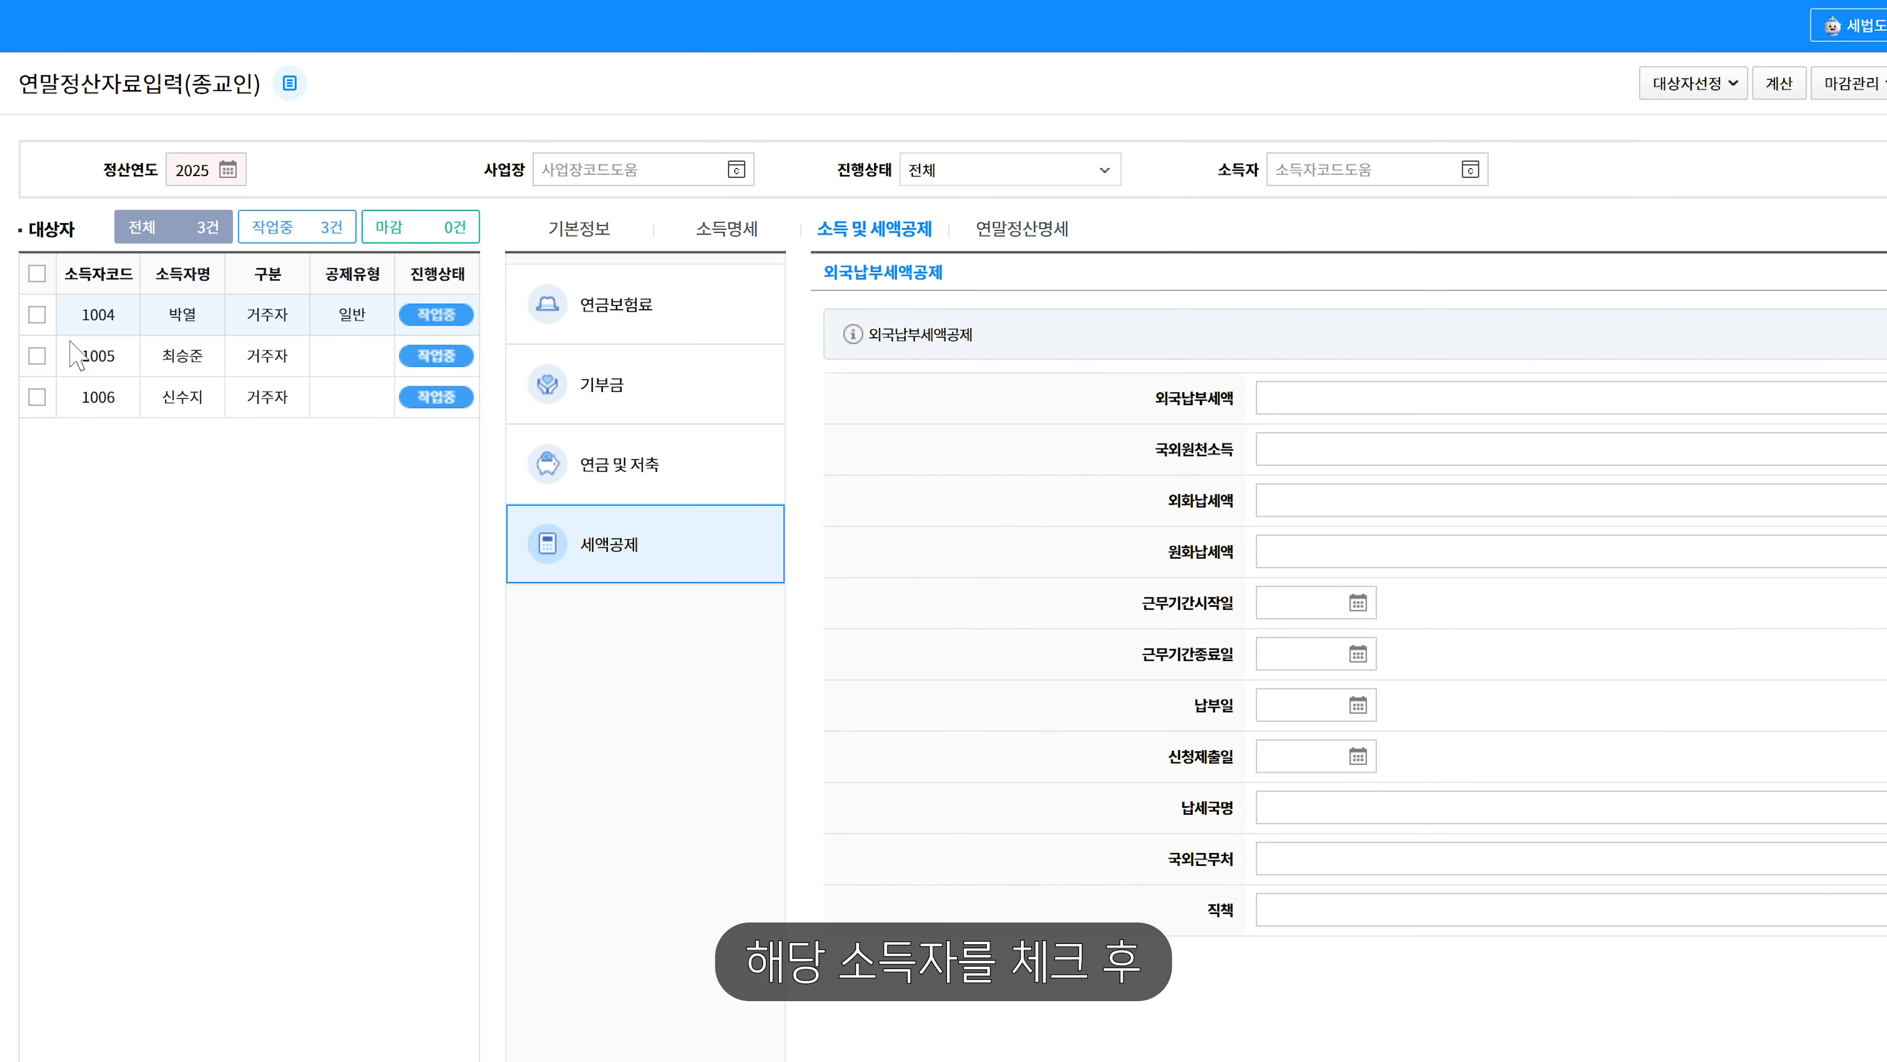
- Recalculate 1004 with general deduction and view the statement showing -313,550 차감 납부할 세액
click(33, 313)
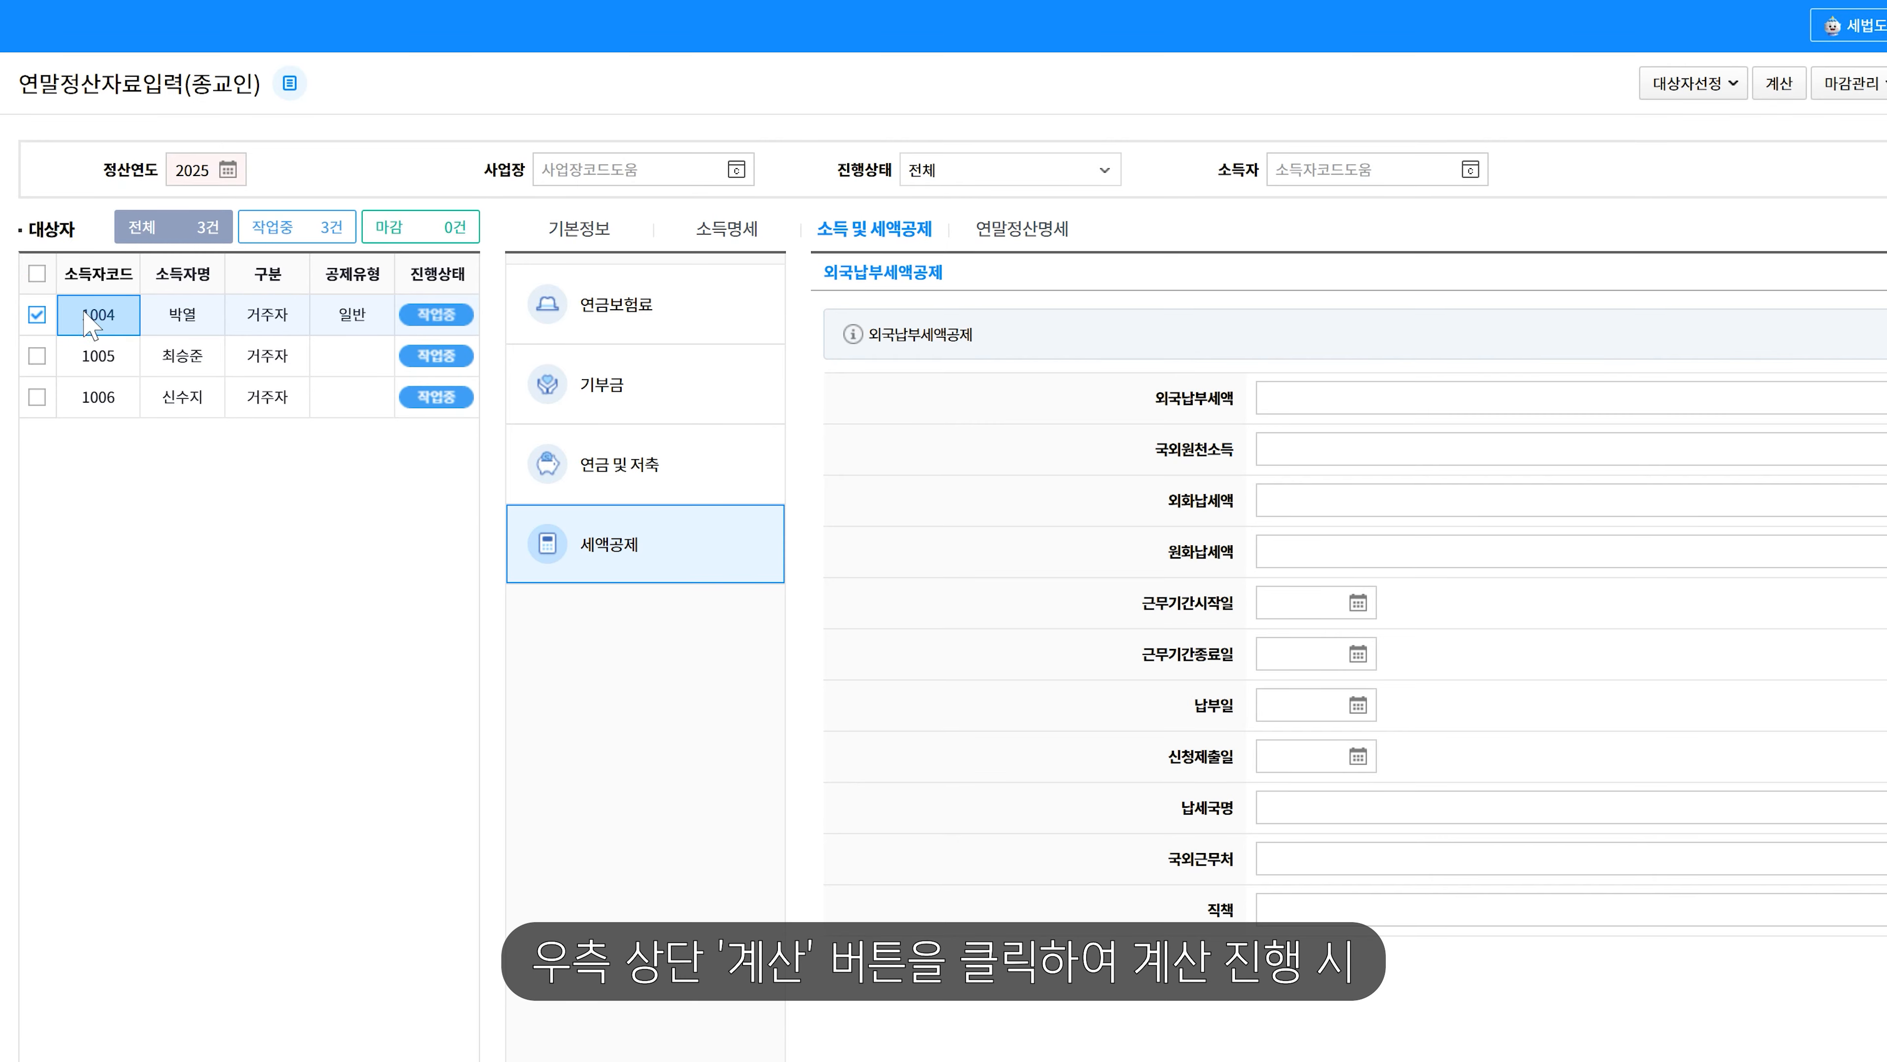
click(1770, 87)
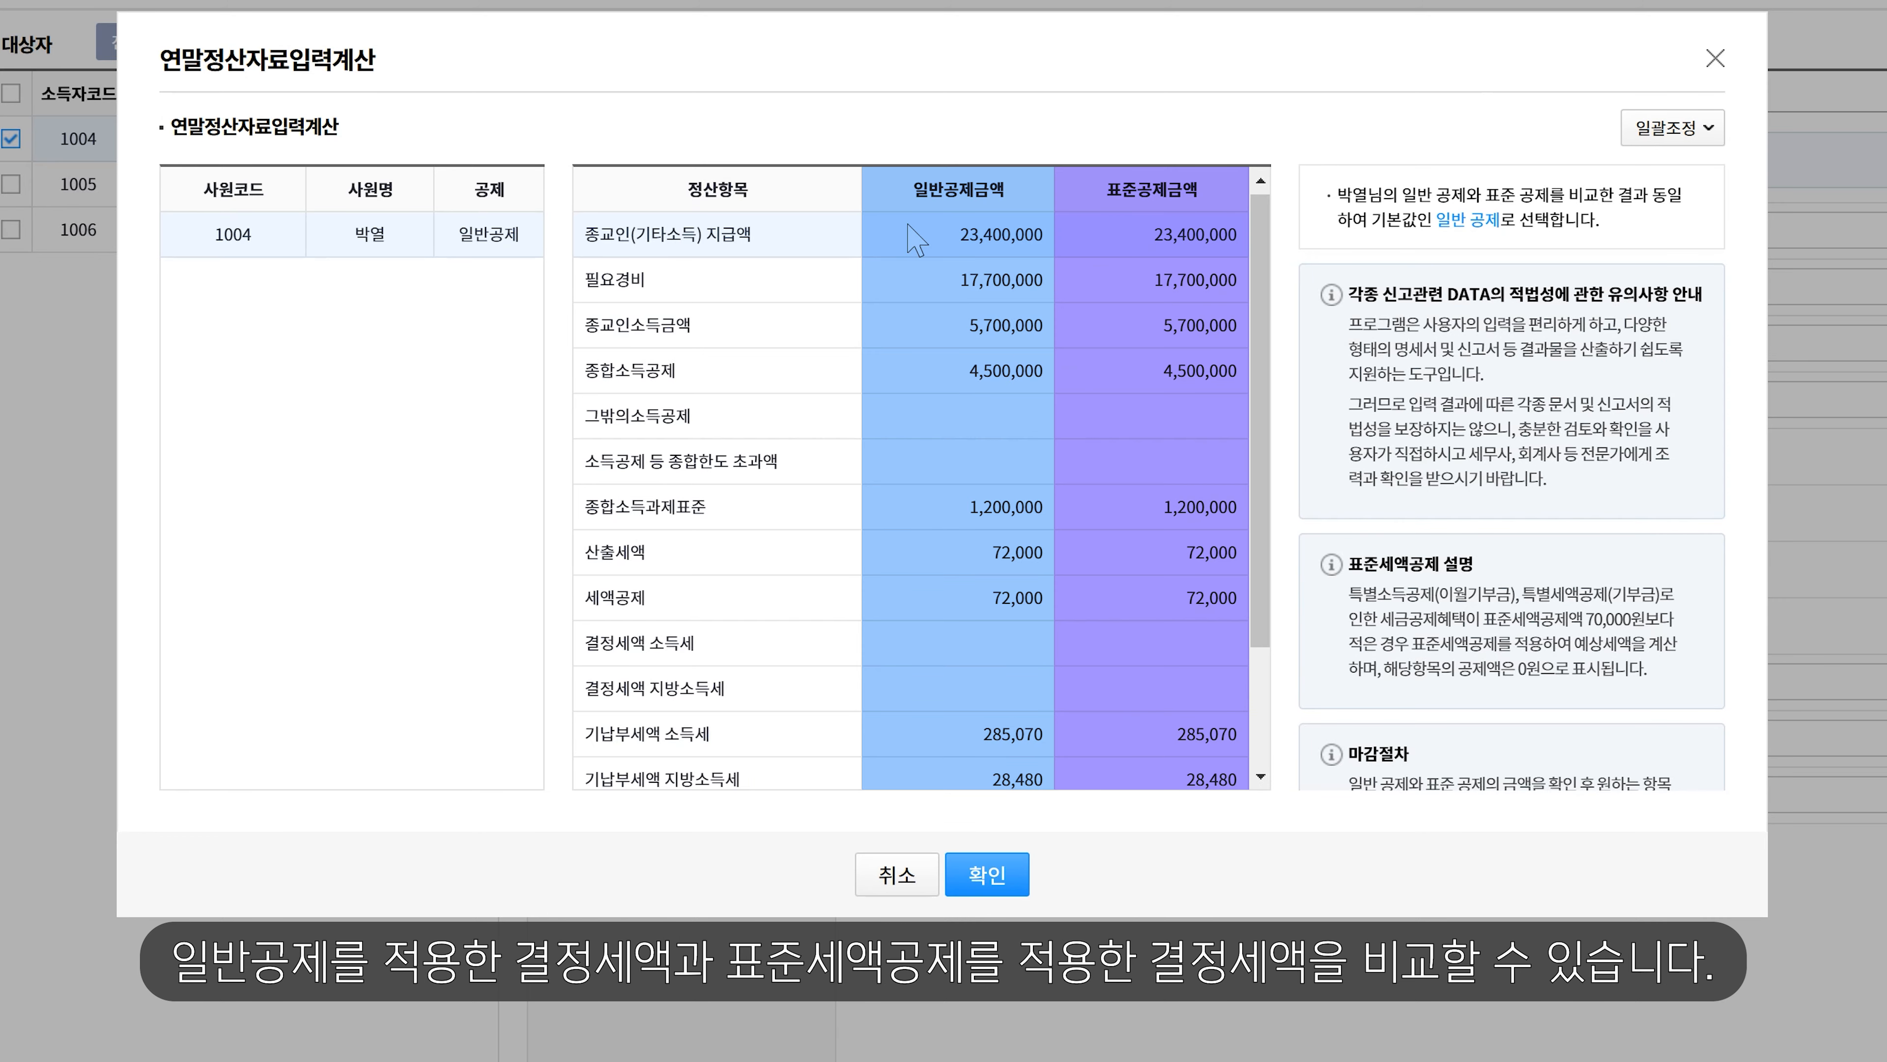
mouse_move(532, 227)
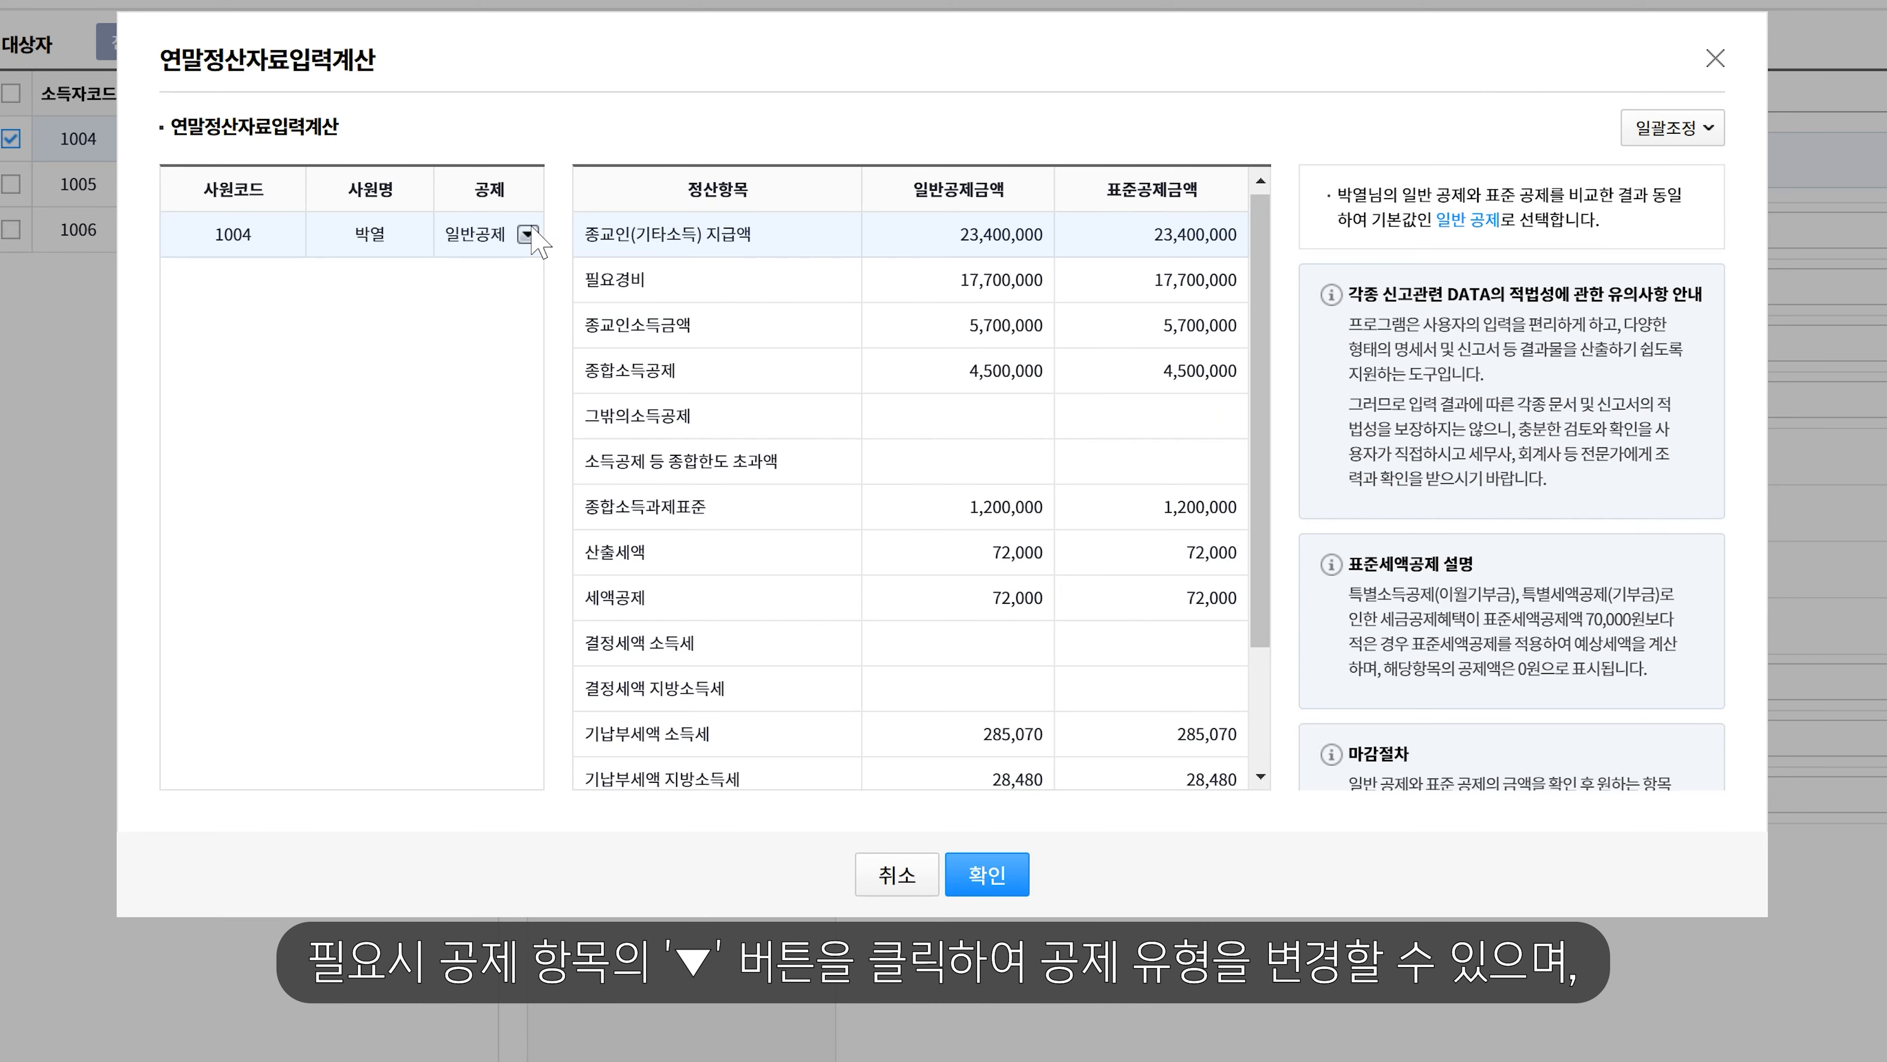
click(527, 234)
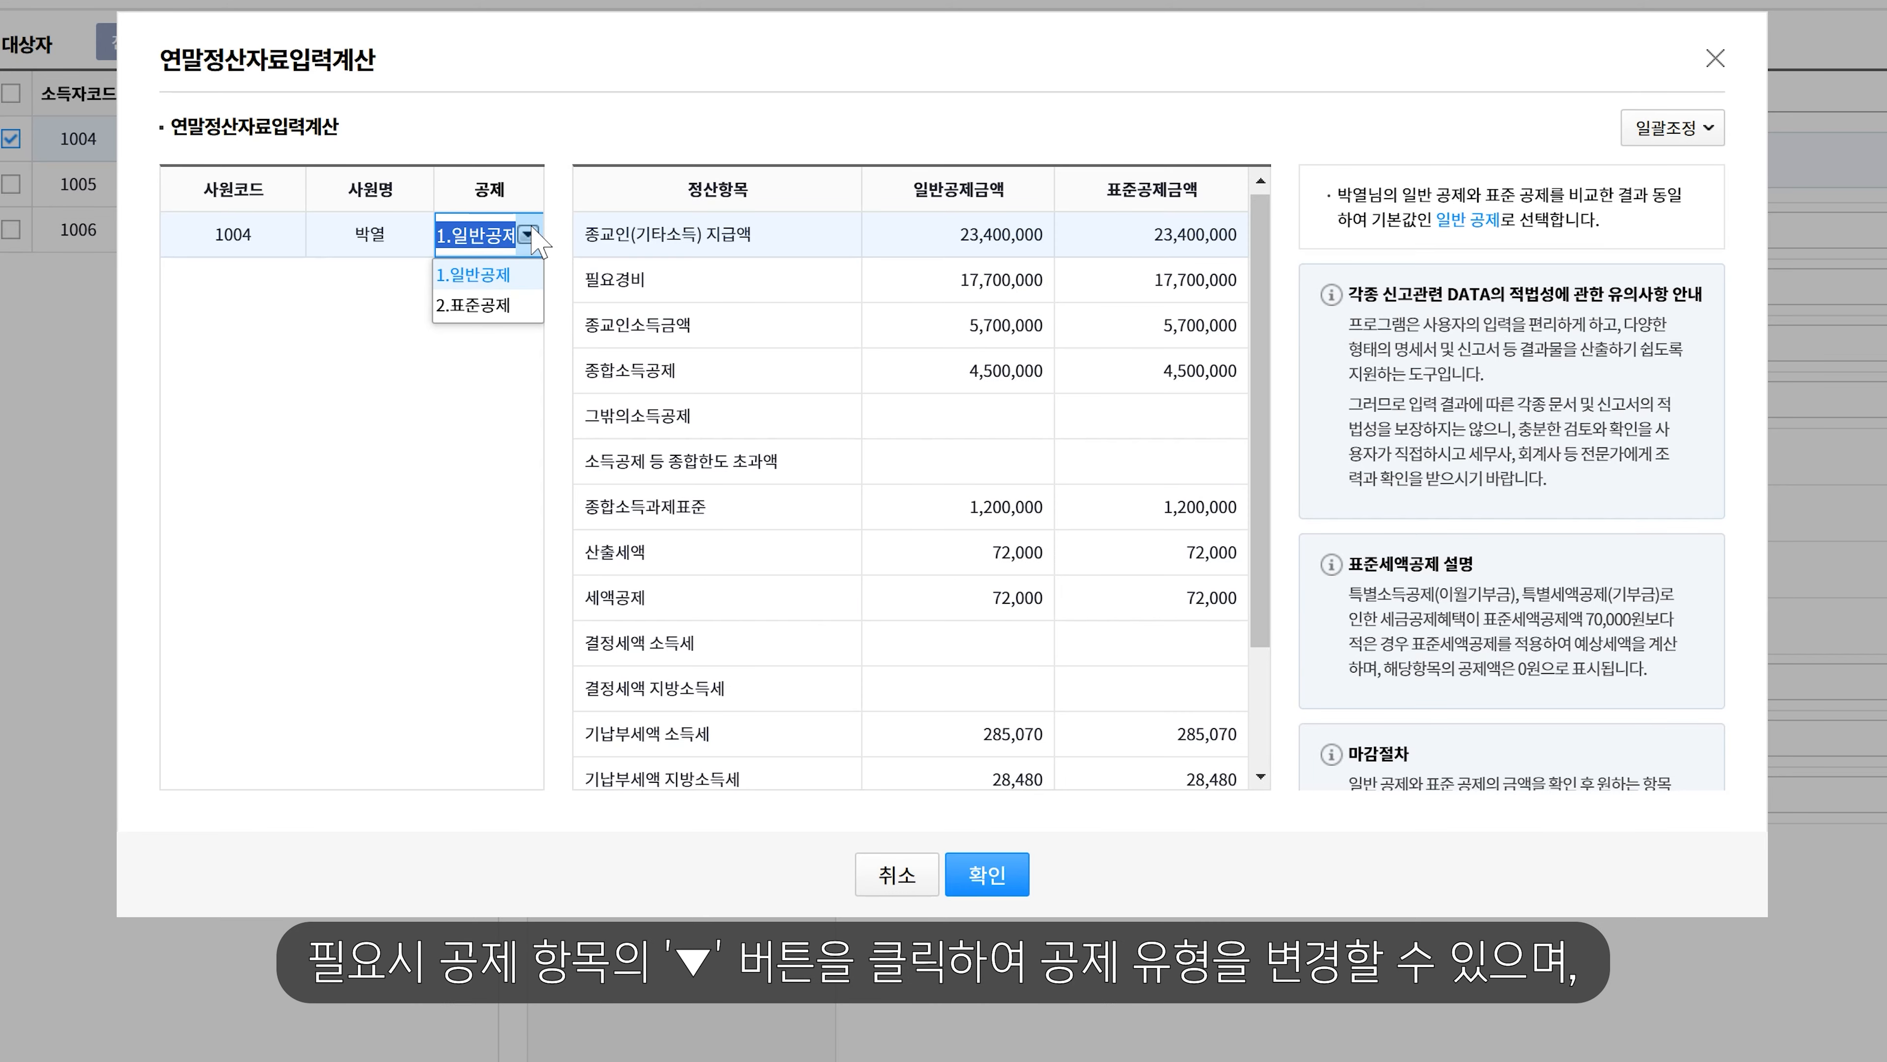
click(516, 275)
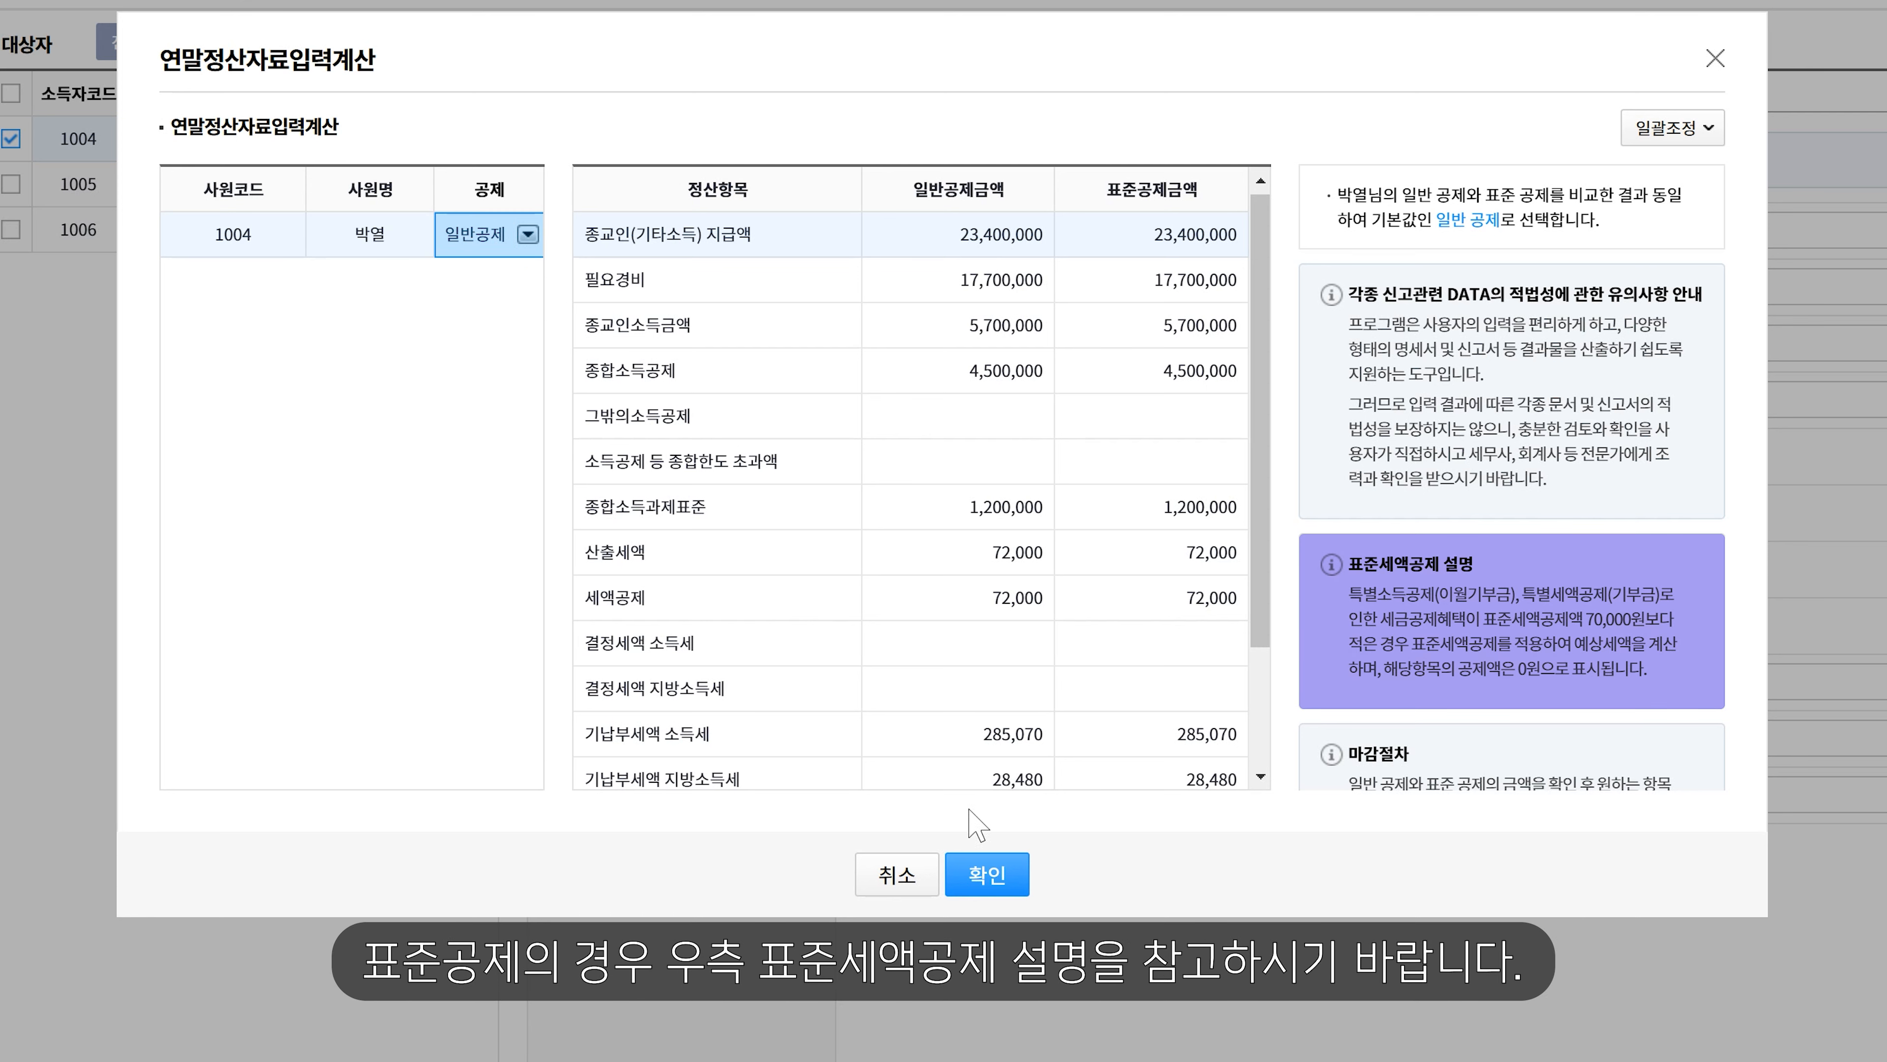
click(1008, 871)
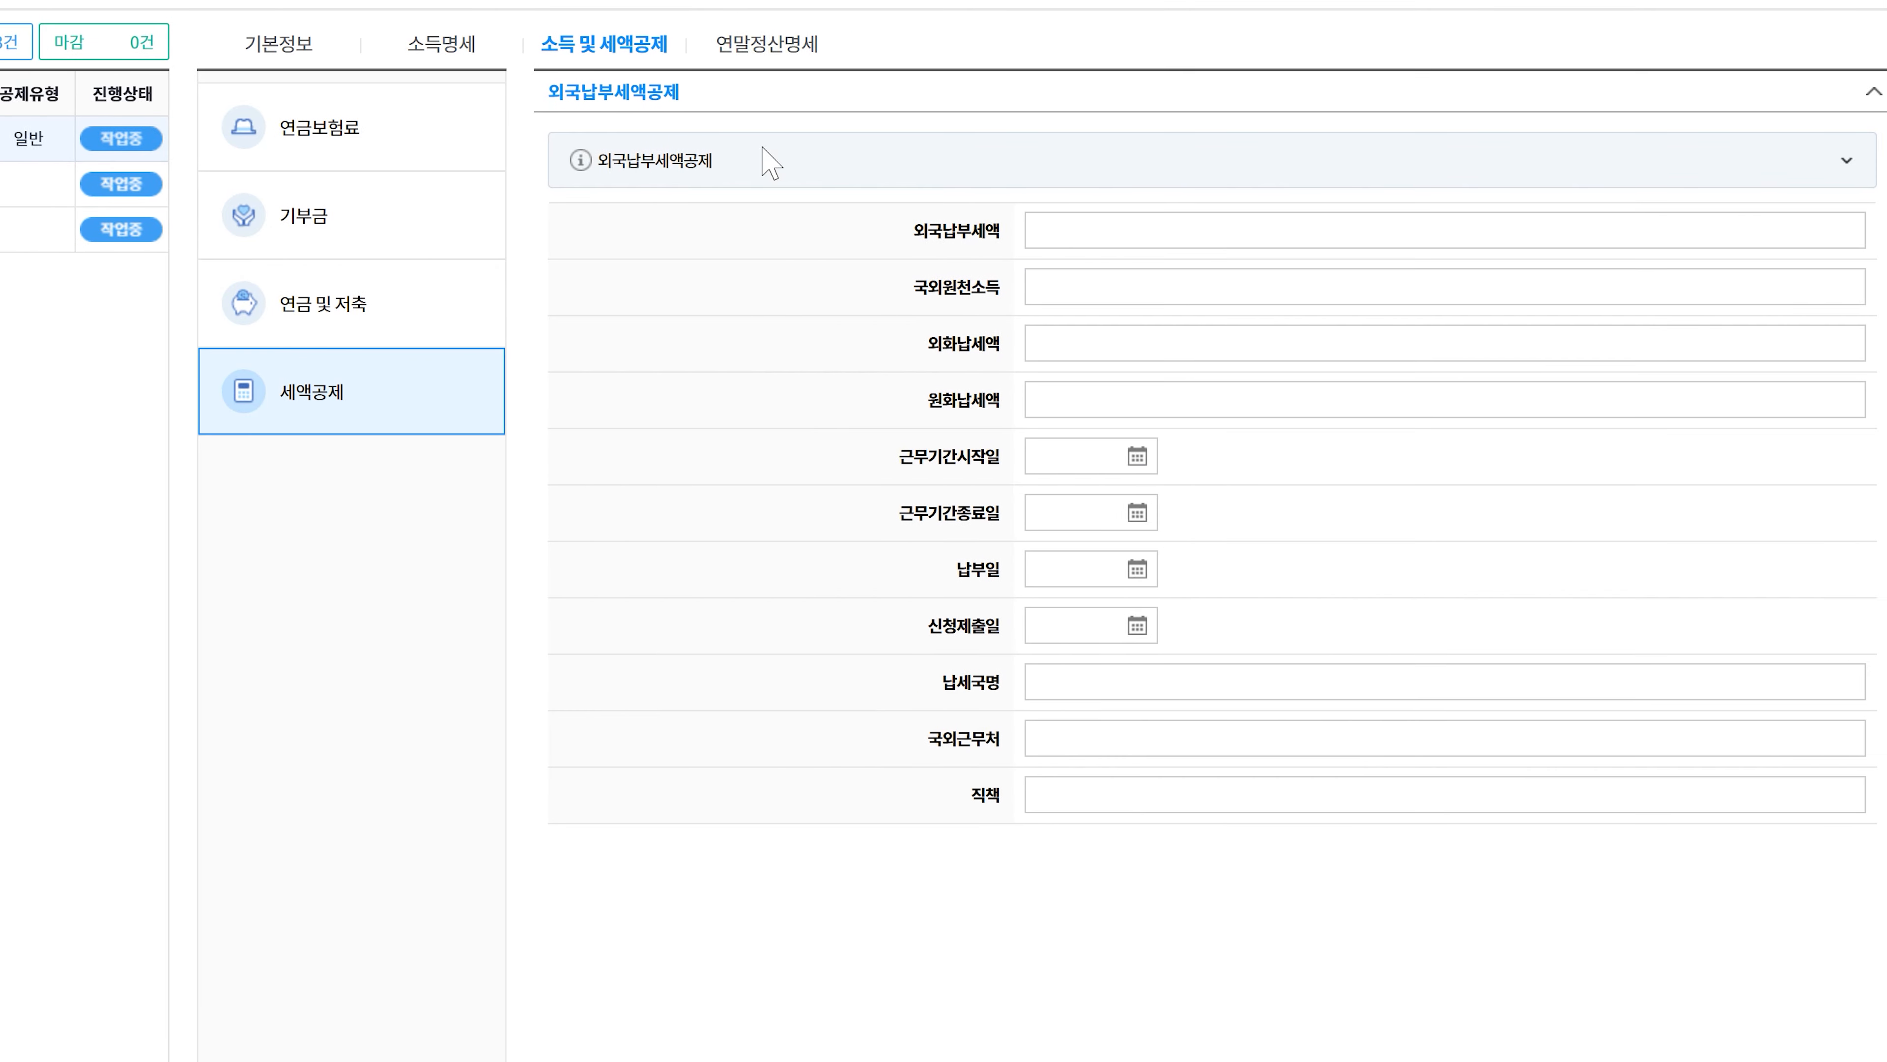
click(1093, 39)
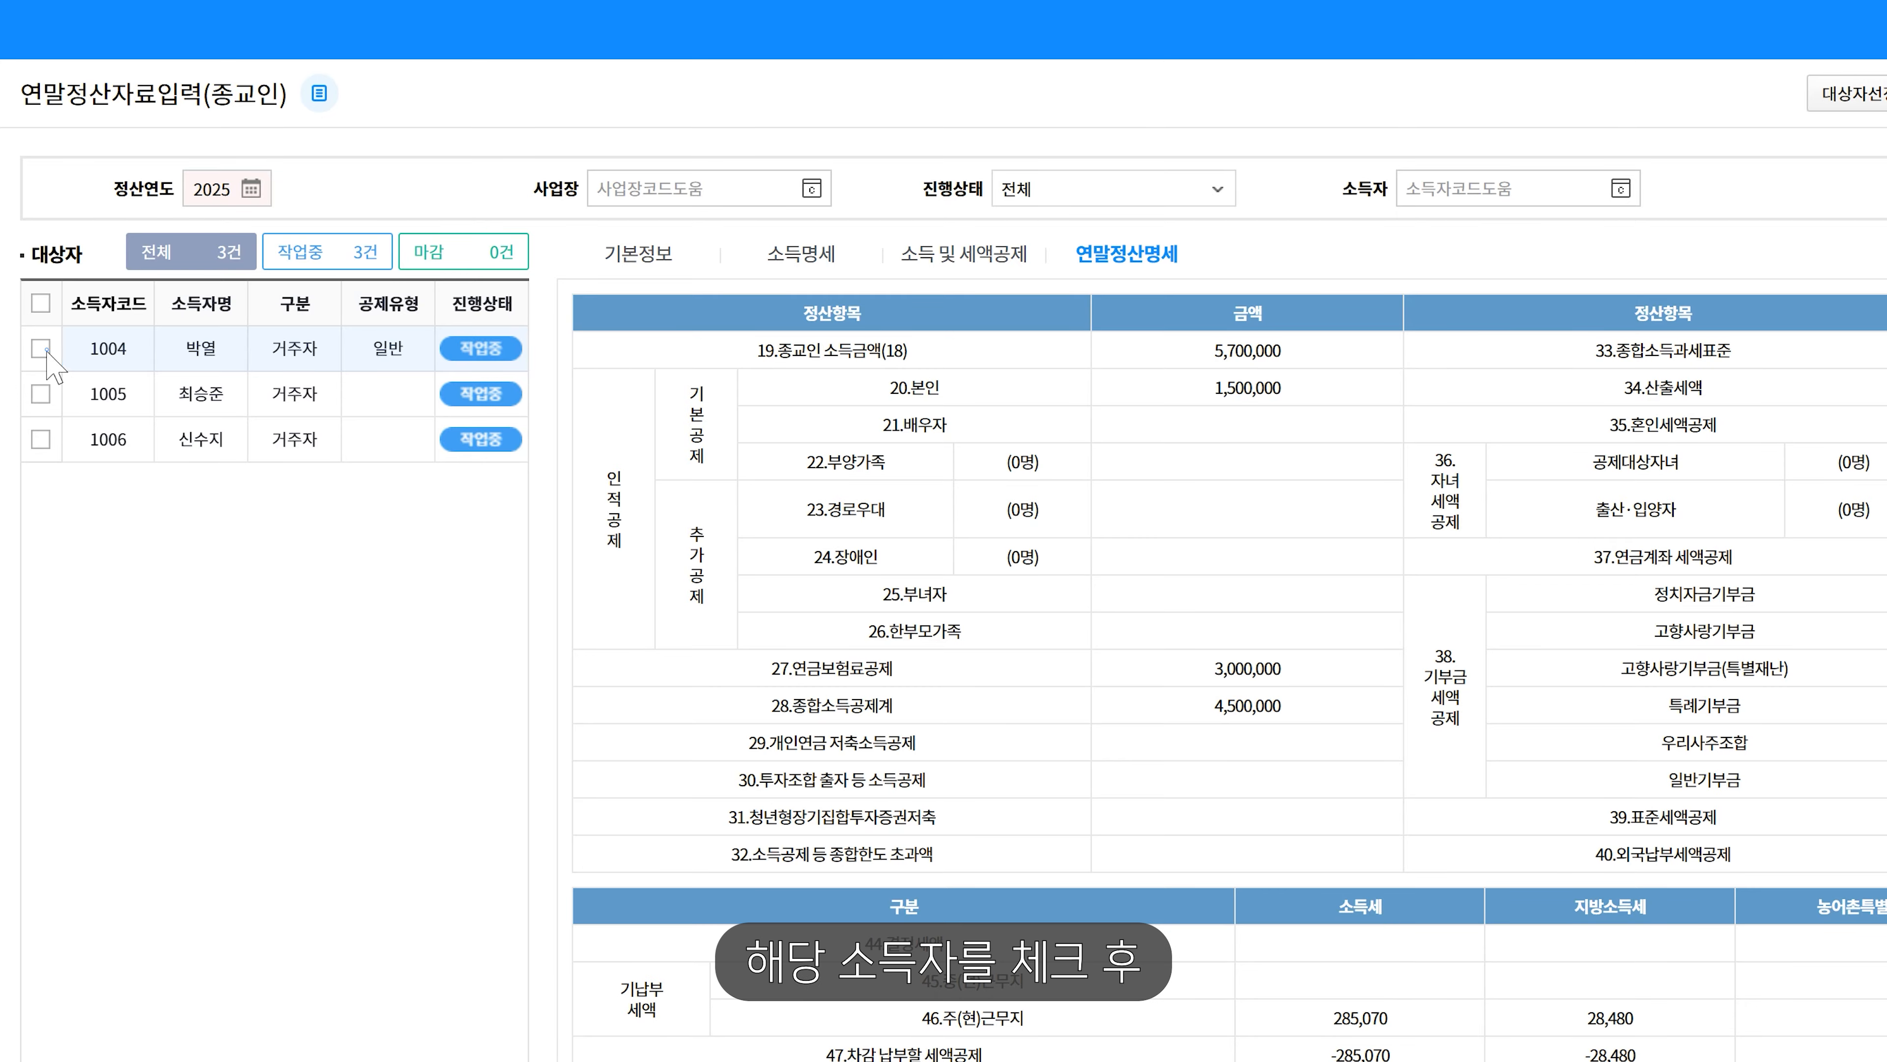
- Close worker 1004's year-end settlement through 마감관리 > 마감
click(41, 348)
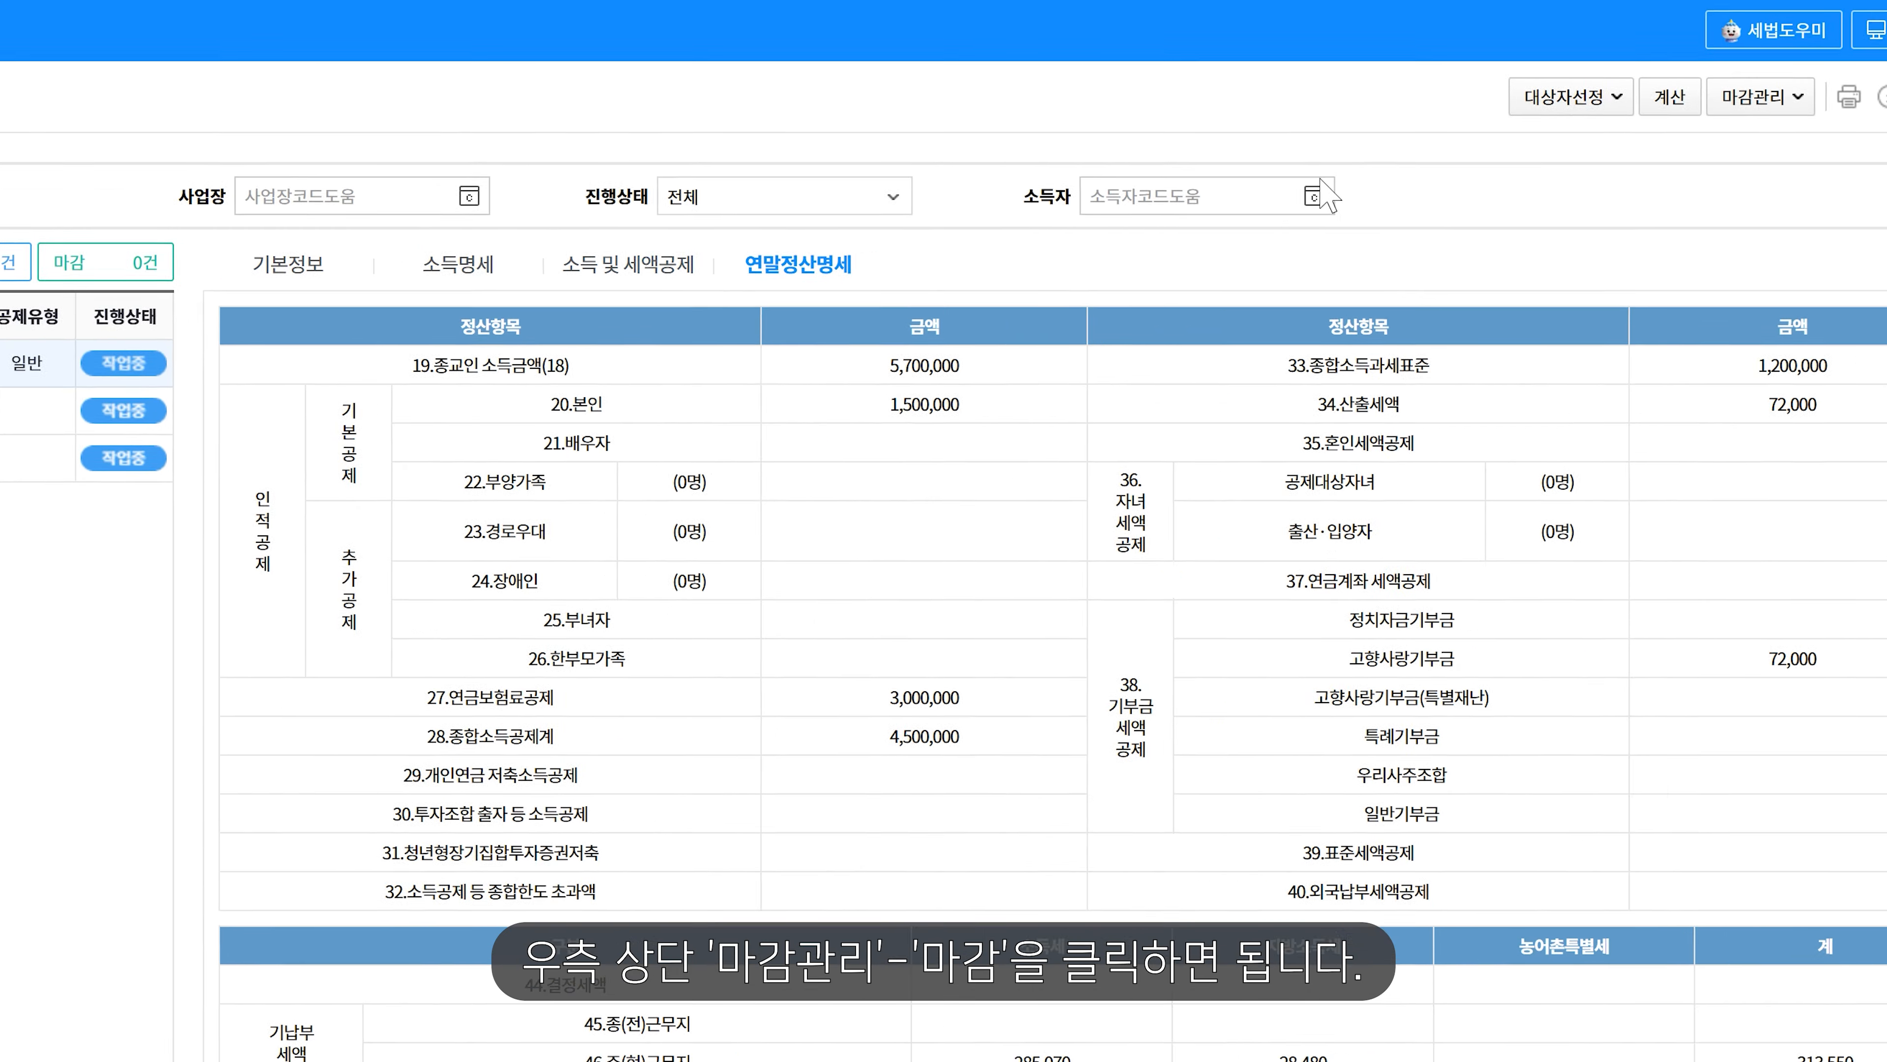
click(1627, 97)
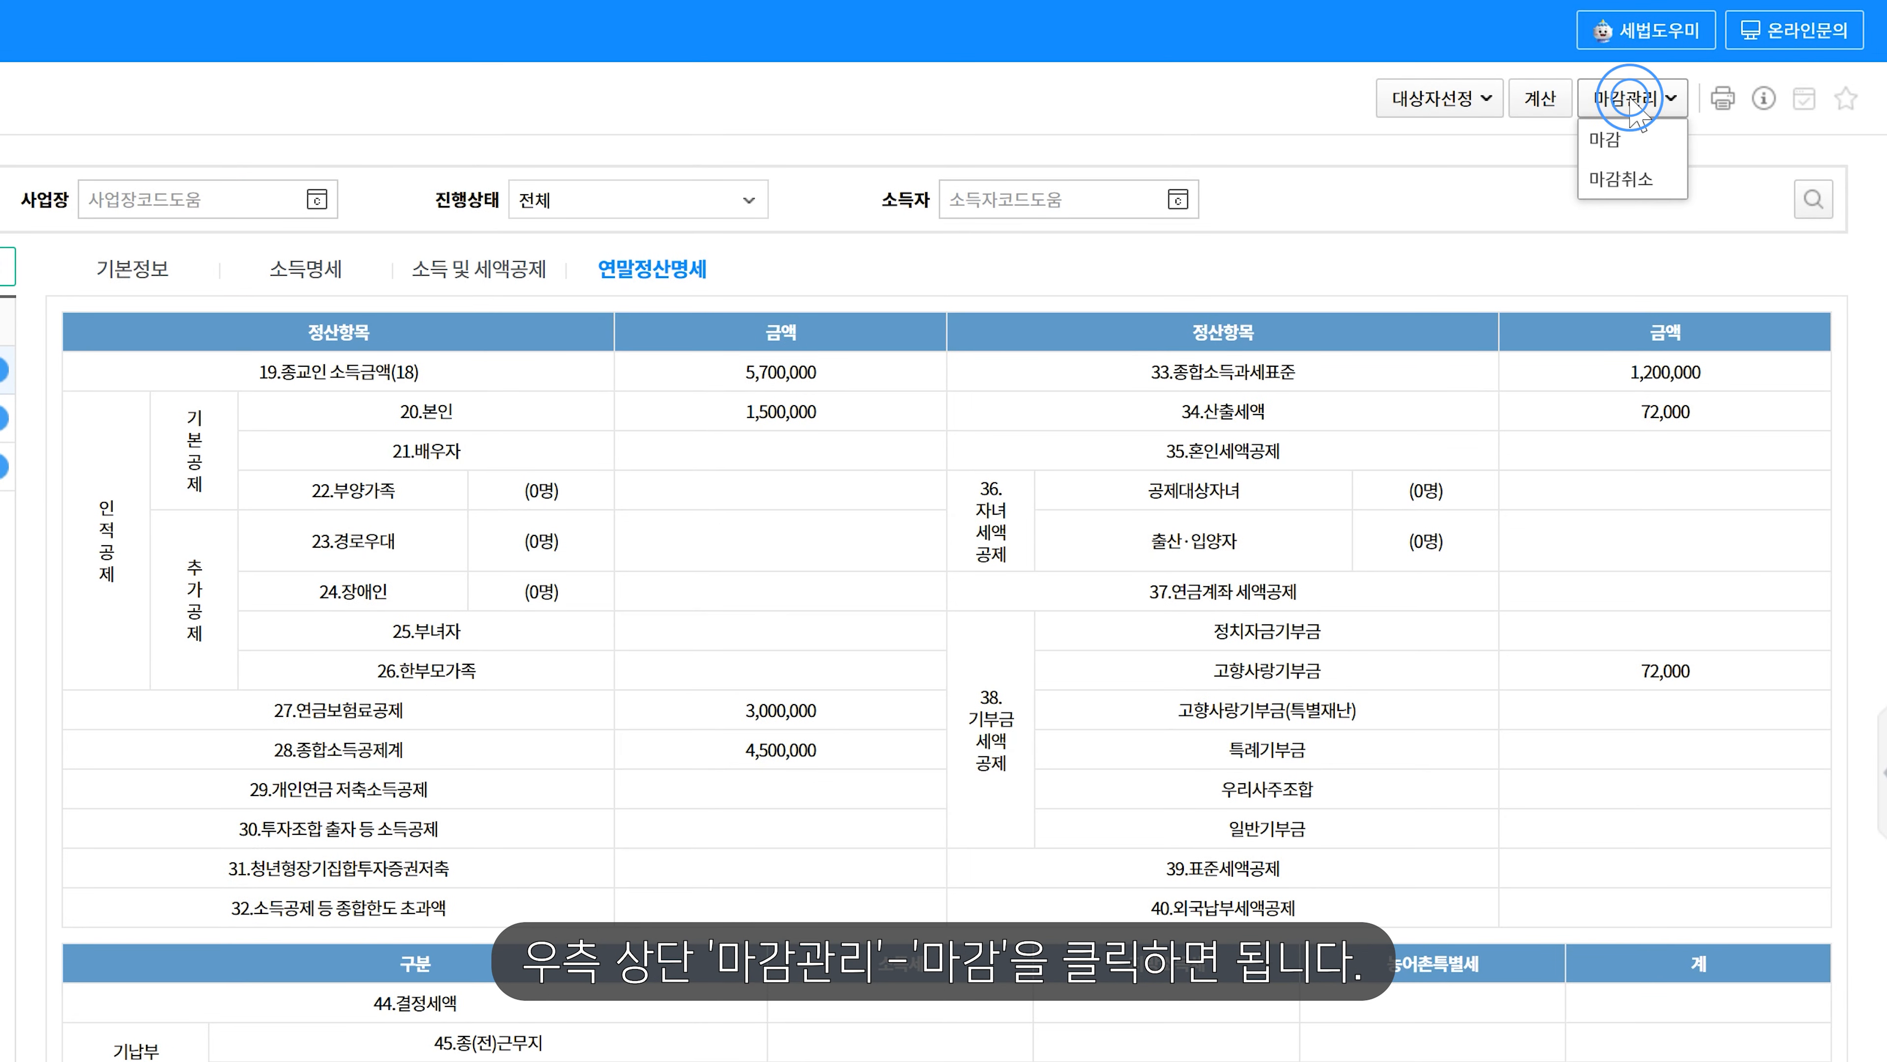
click(1635, 141)
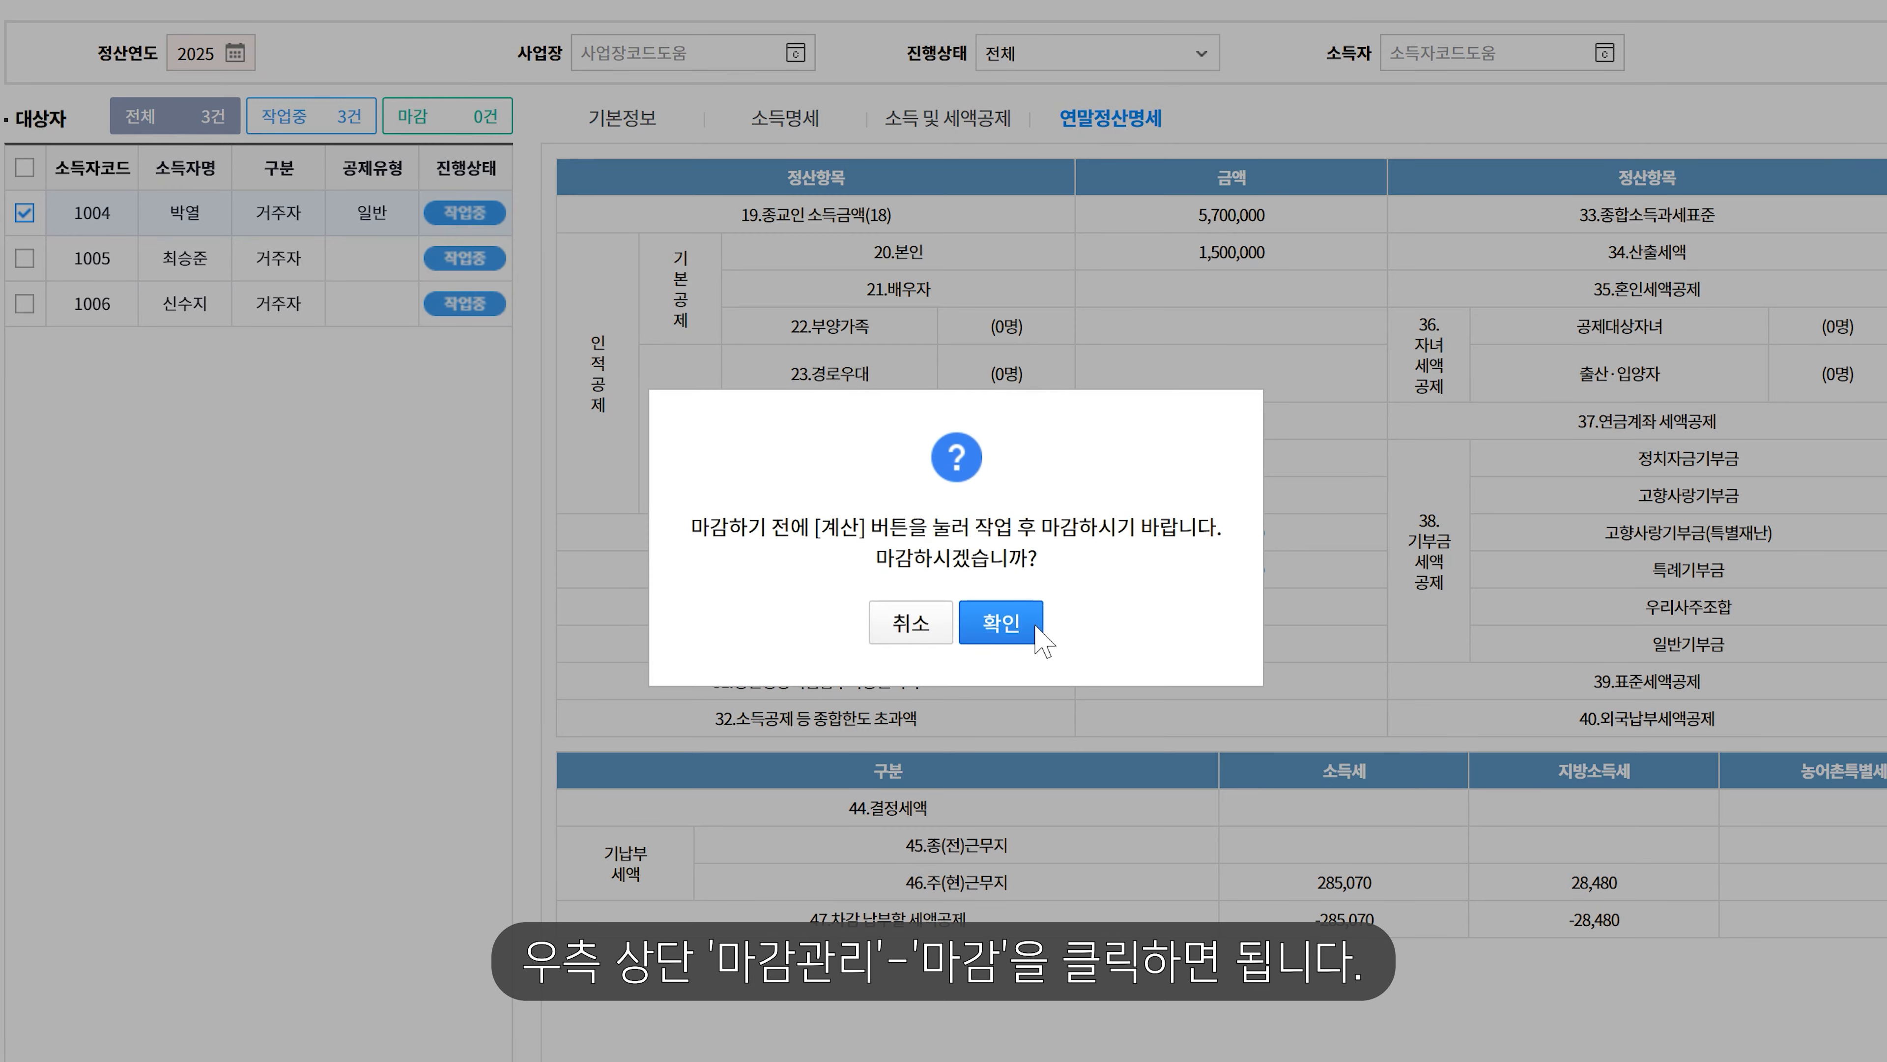
click(1003, 622)
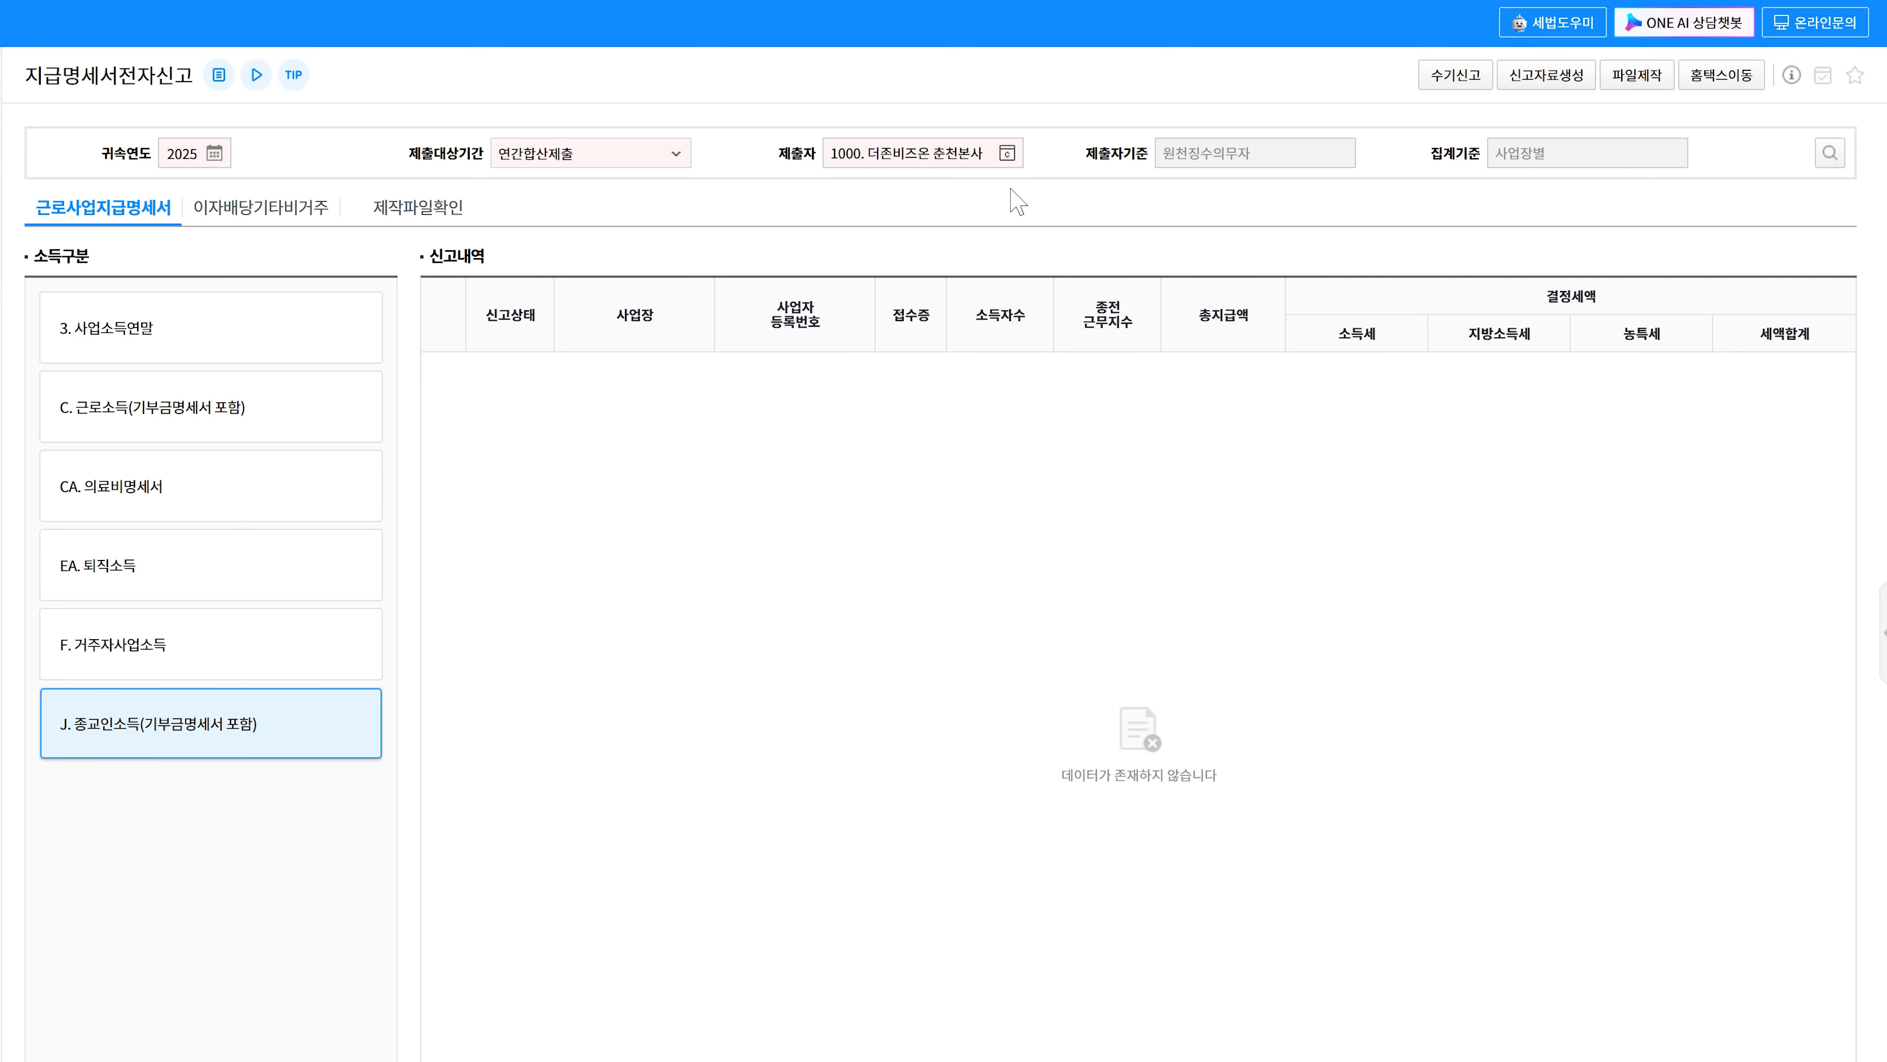
- Set the e-filing 제출자 to workplace 1000 더존비즈온 춘천본사
click(1007, 153)
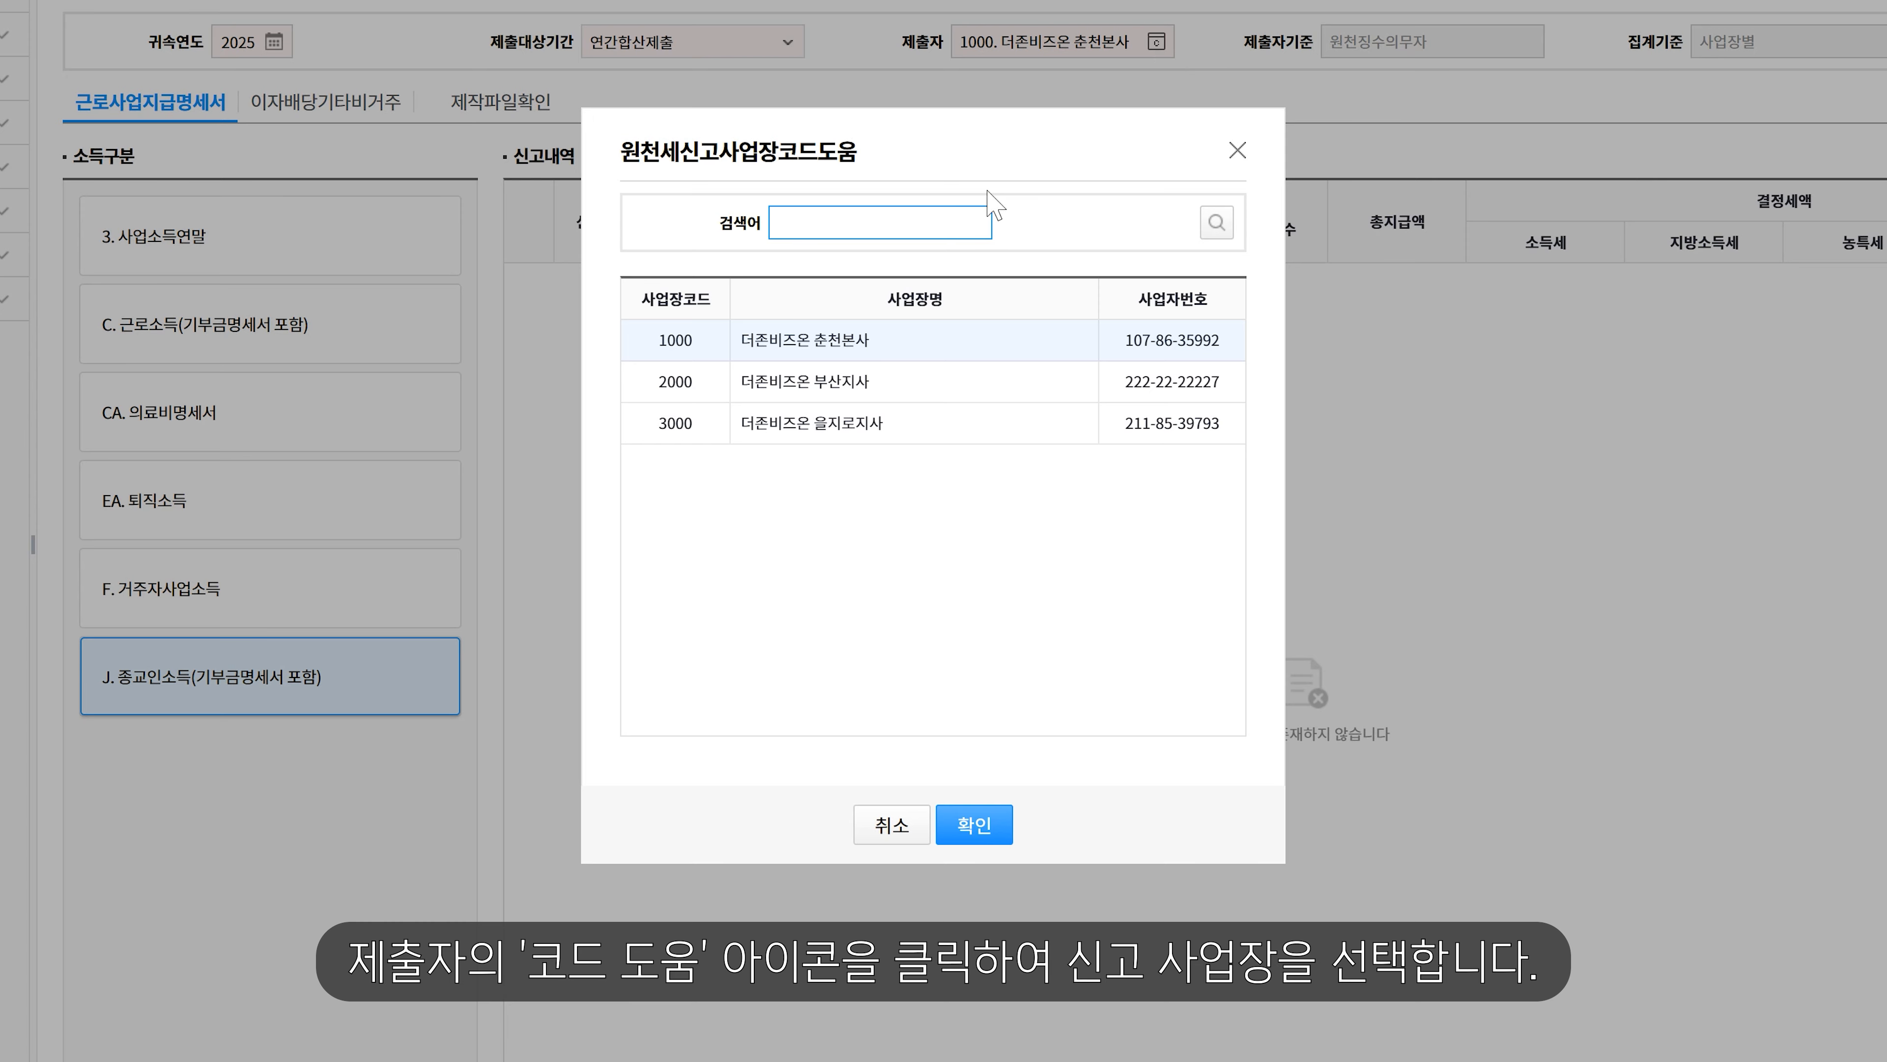
click(784, 394)
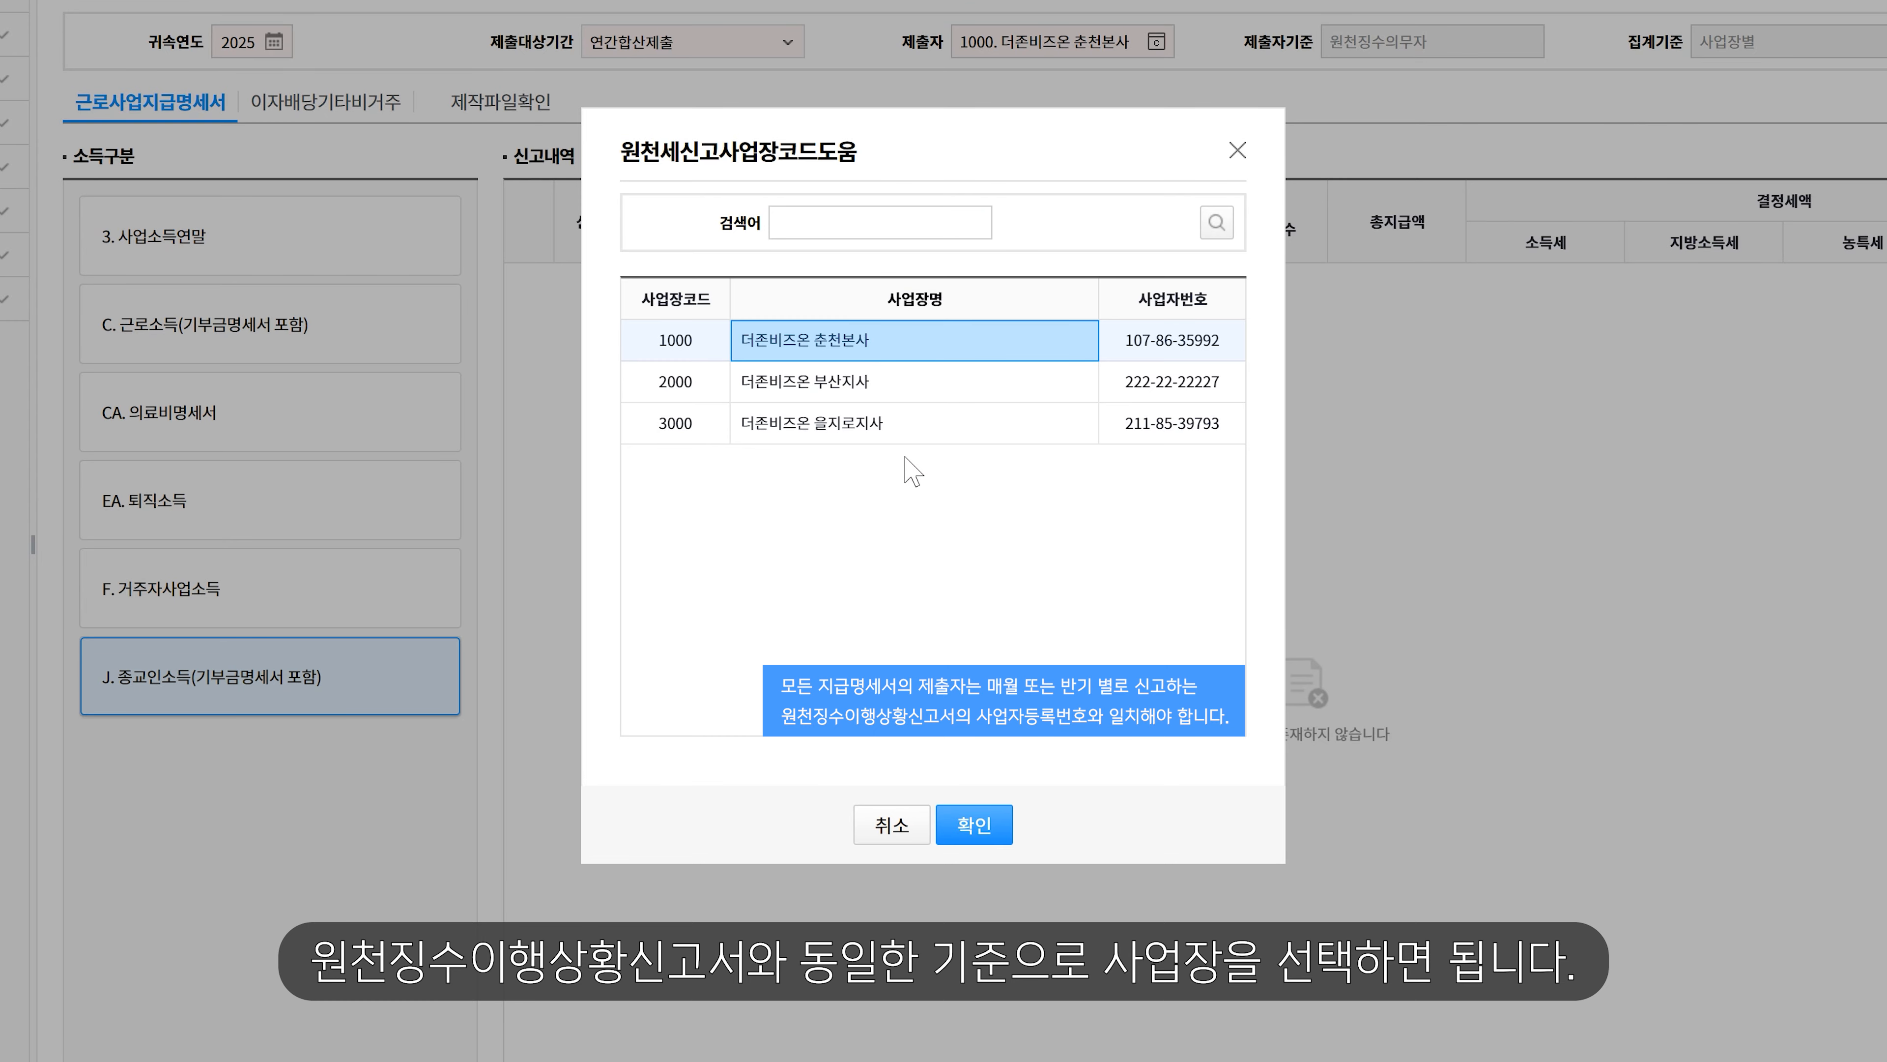
click(990, 824)
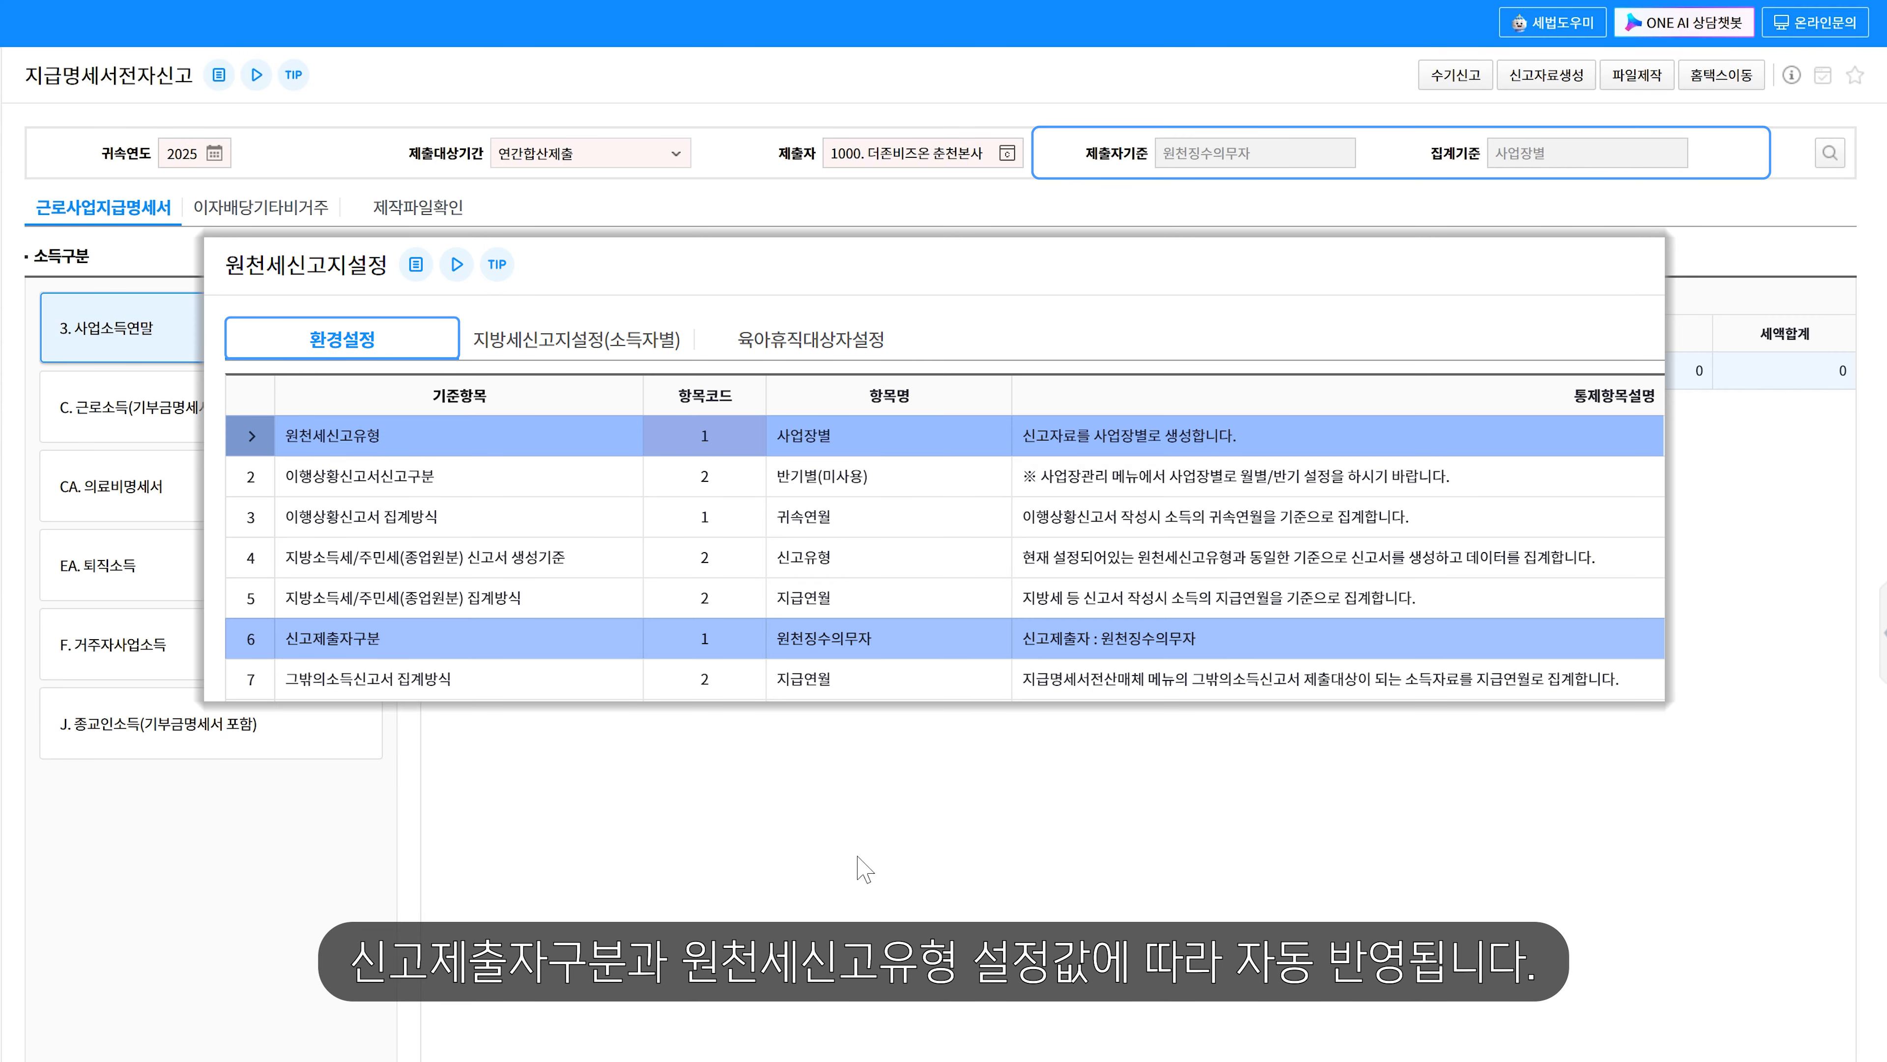
- Generate the 2025 filing data for income type J. 종교인소득(기부금명세서 포함)
click(75, 217)
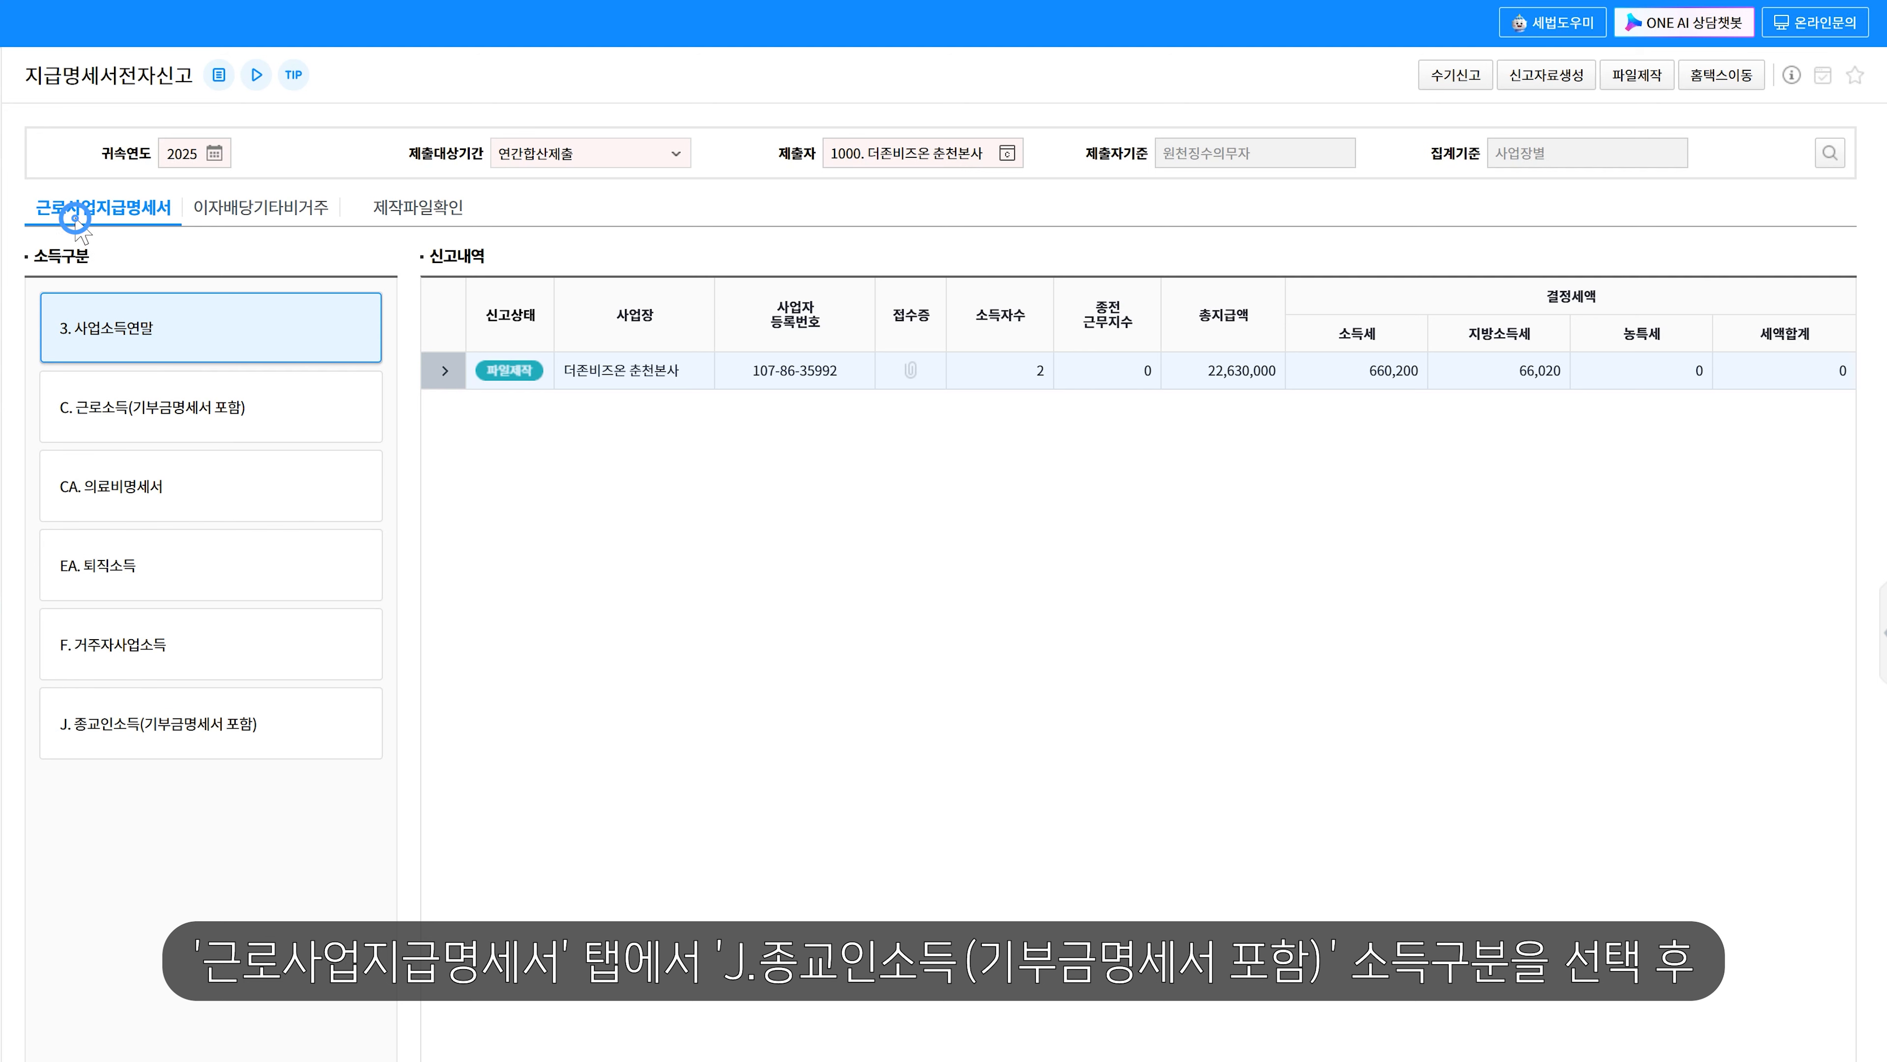
click(223, 718)
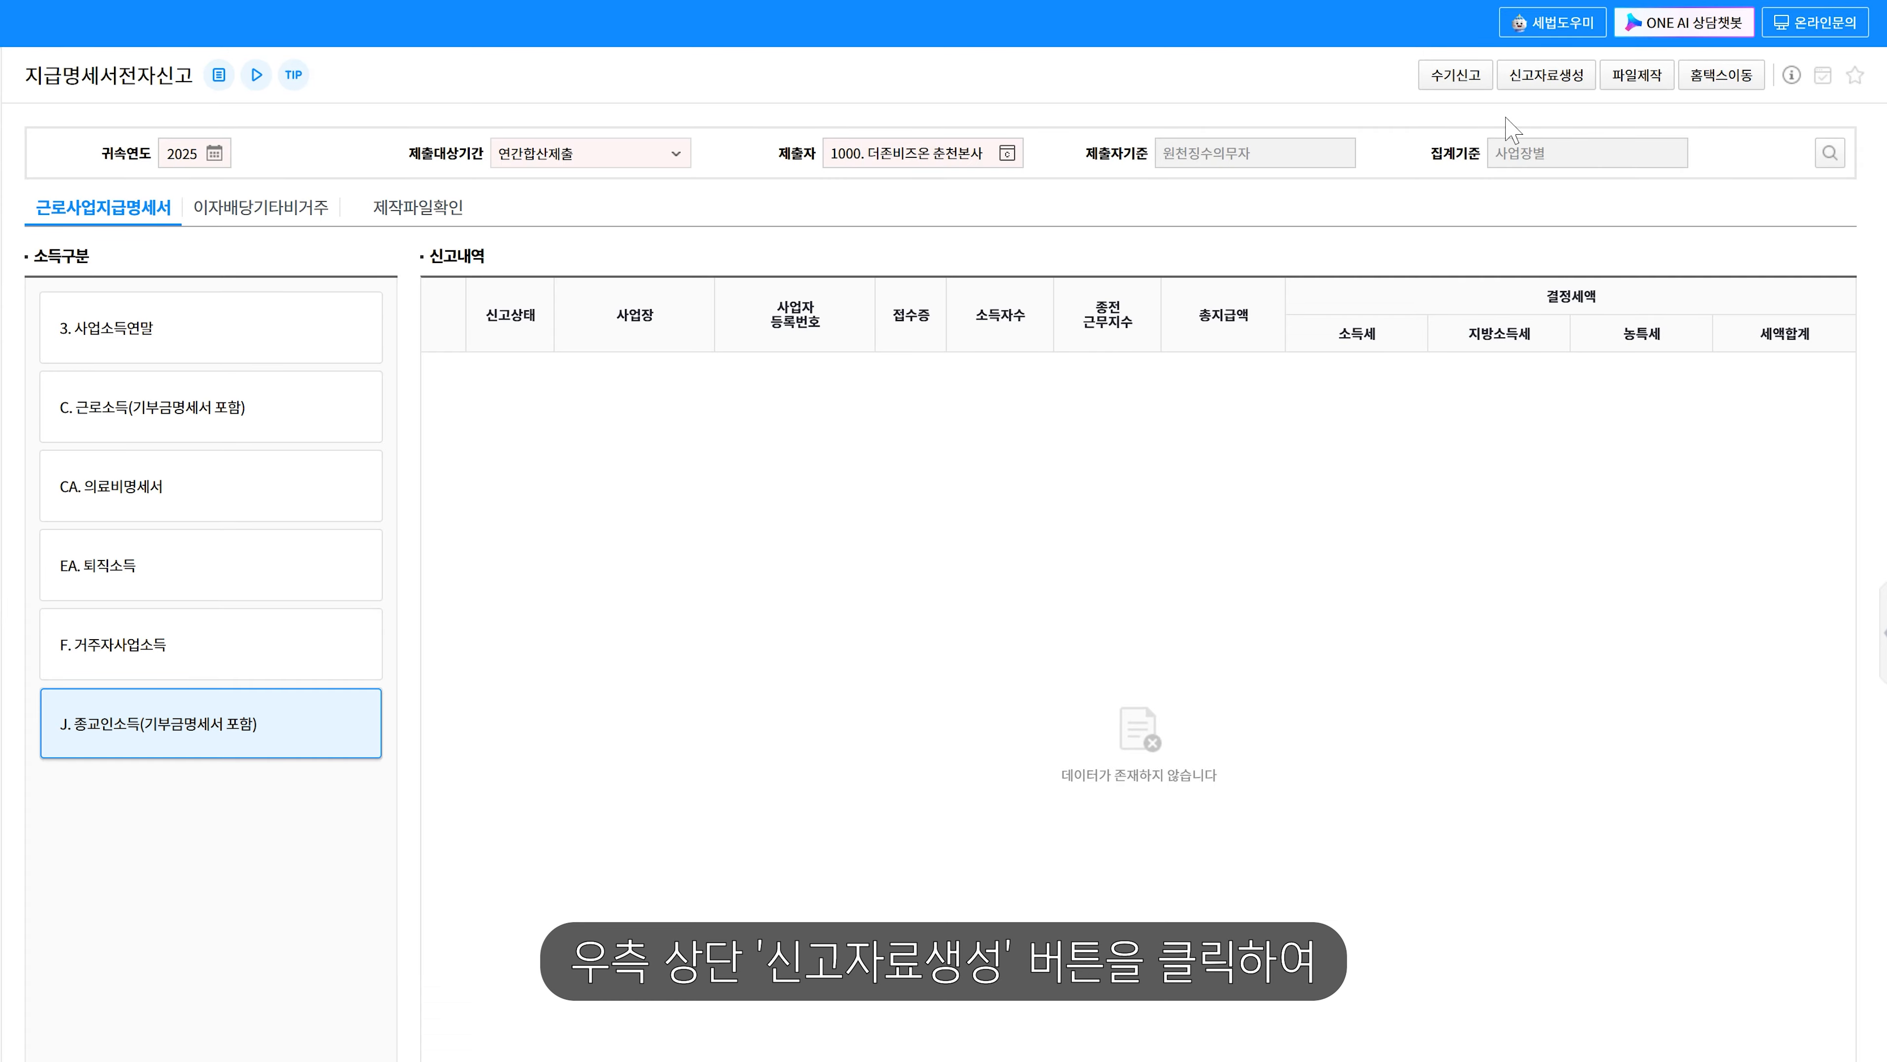
click(1582, 78)
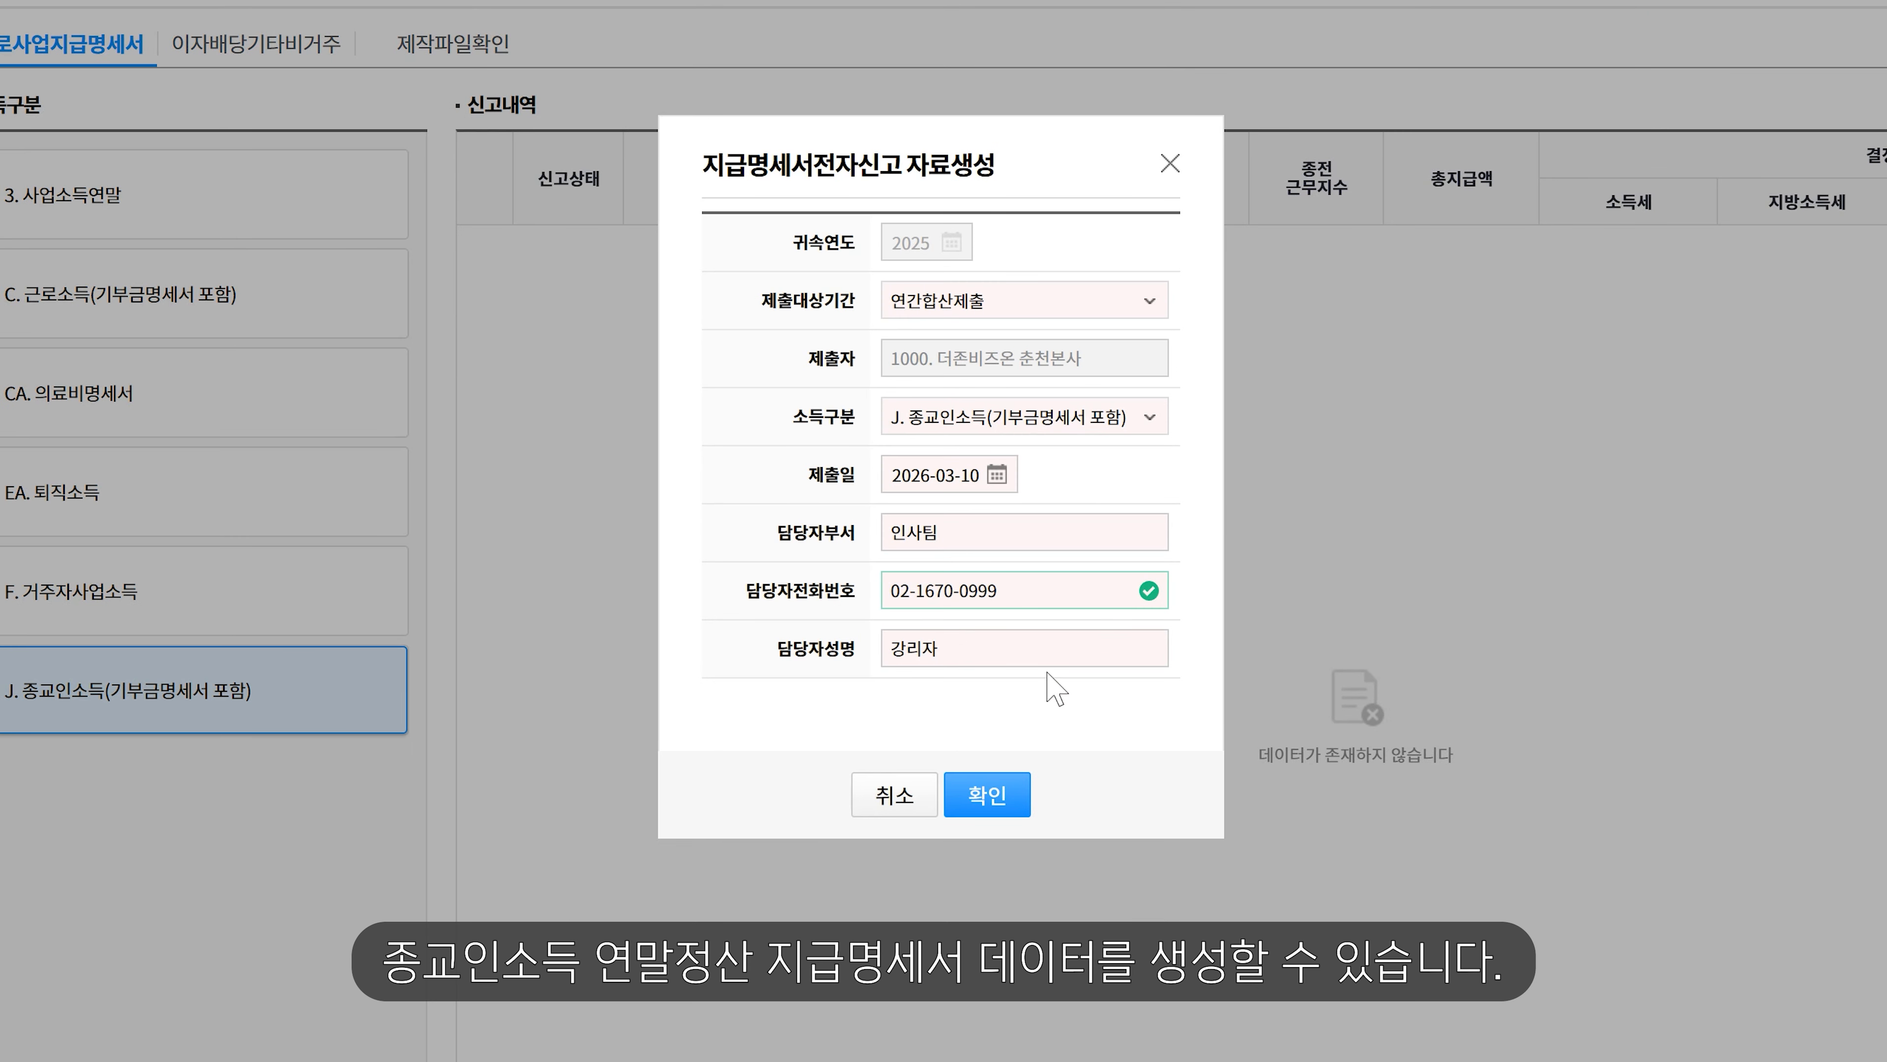
click(970, 795)
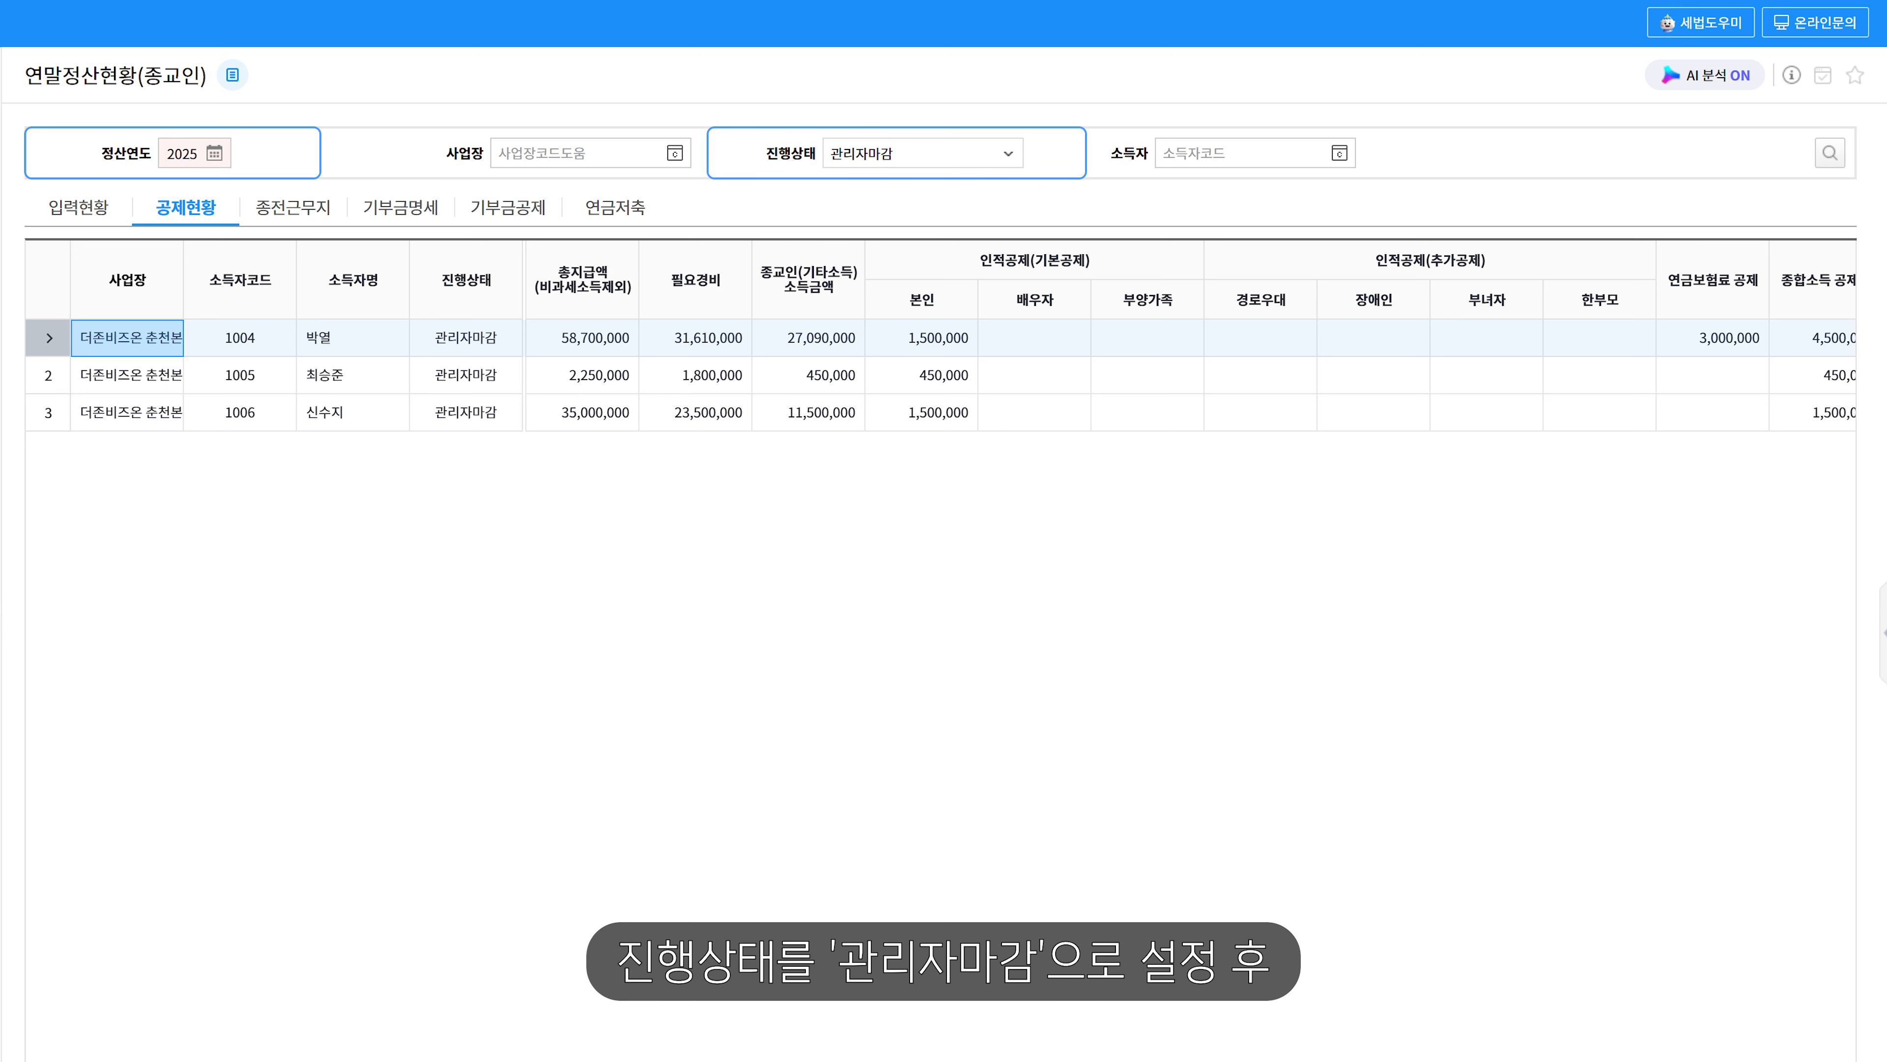
- Review each religious worker's deductions on the 공제현황 tab
click(226, 208)
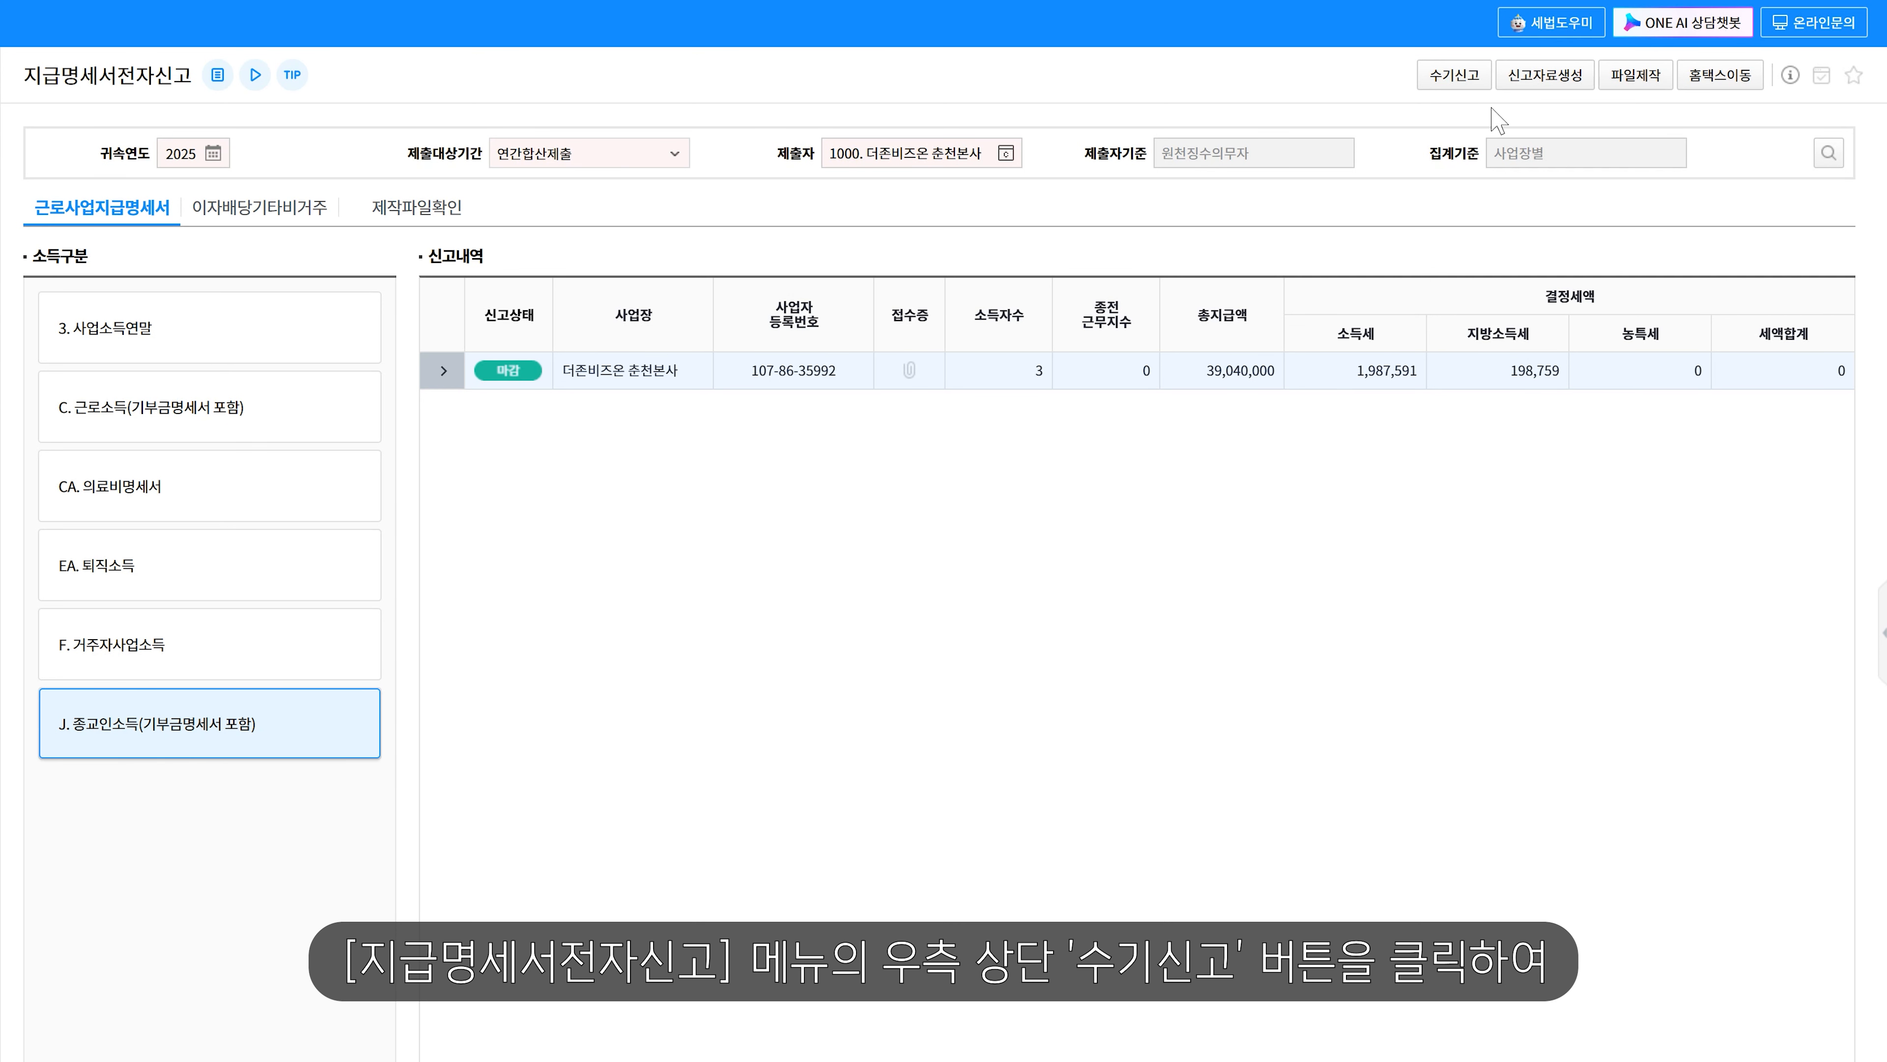
- Move worker 1006 from the 수기신고 list back to electronic filing and save
click(1472, 82)
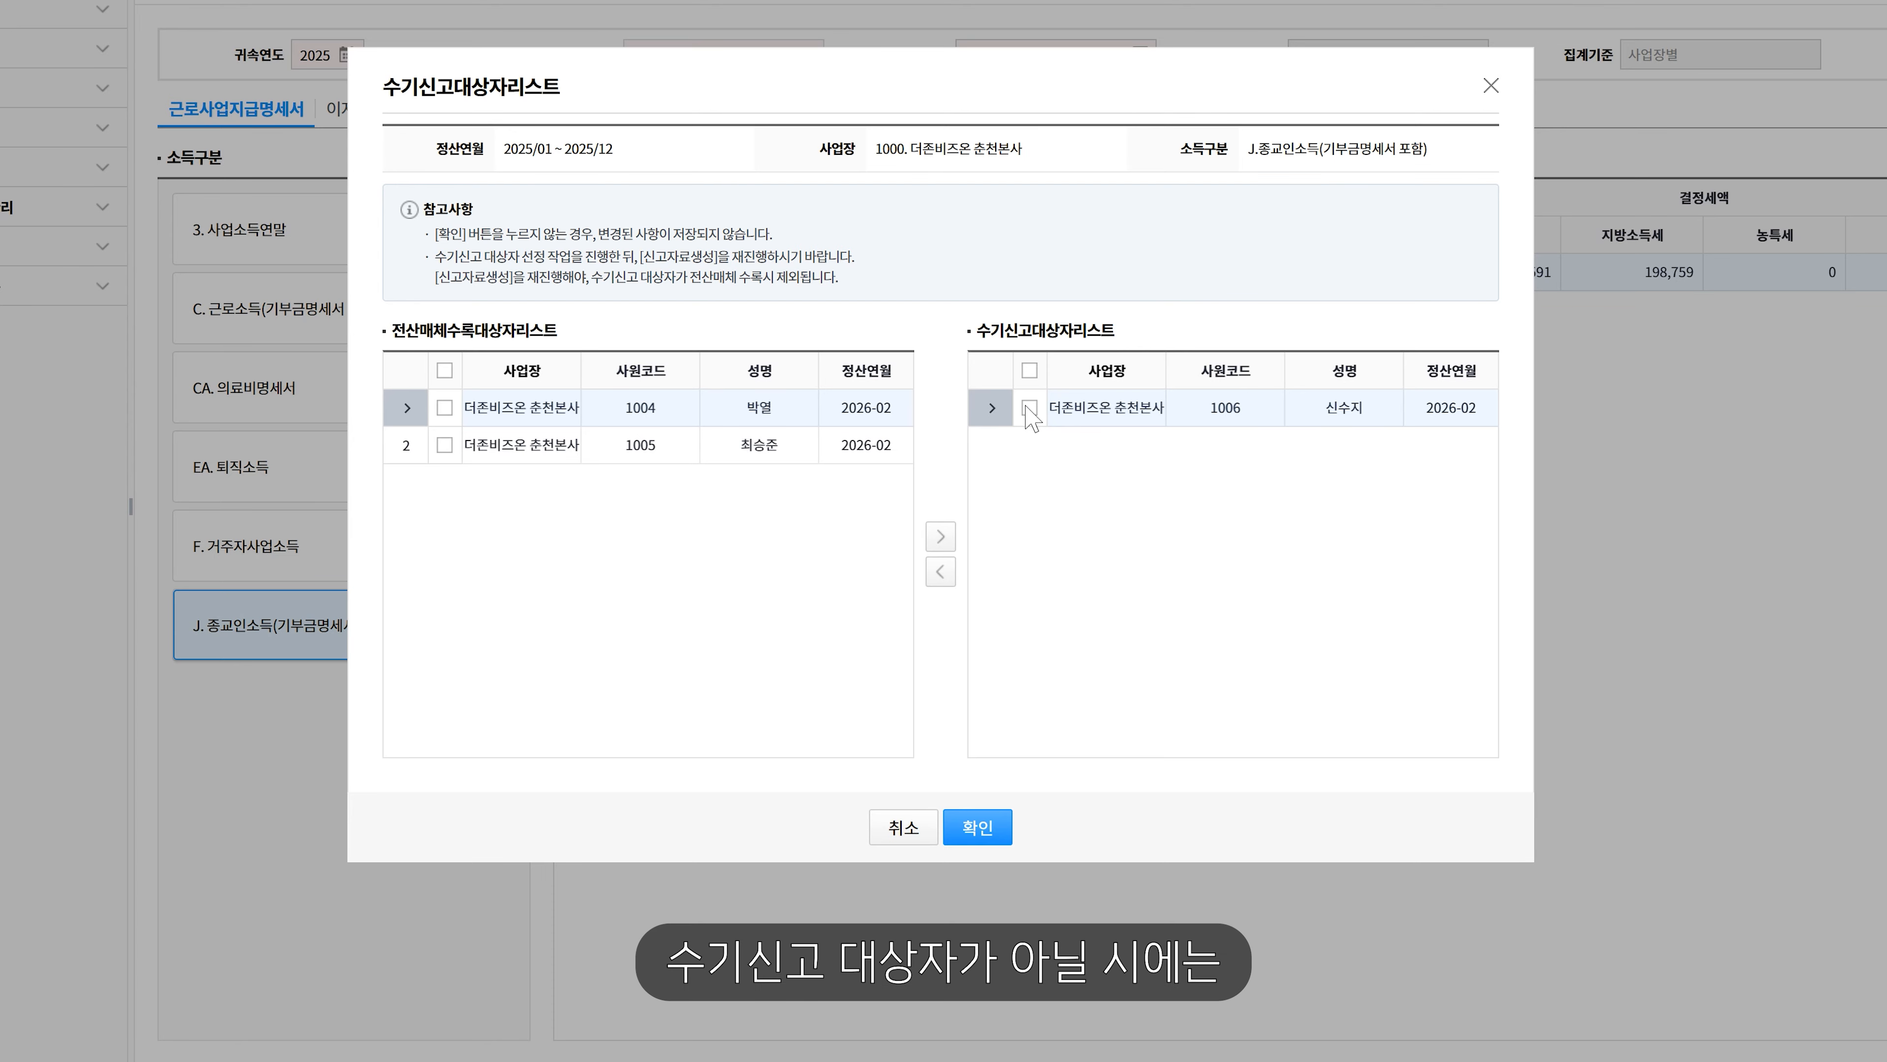
click(1028, 408)
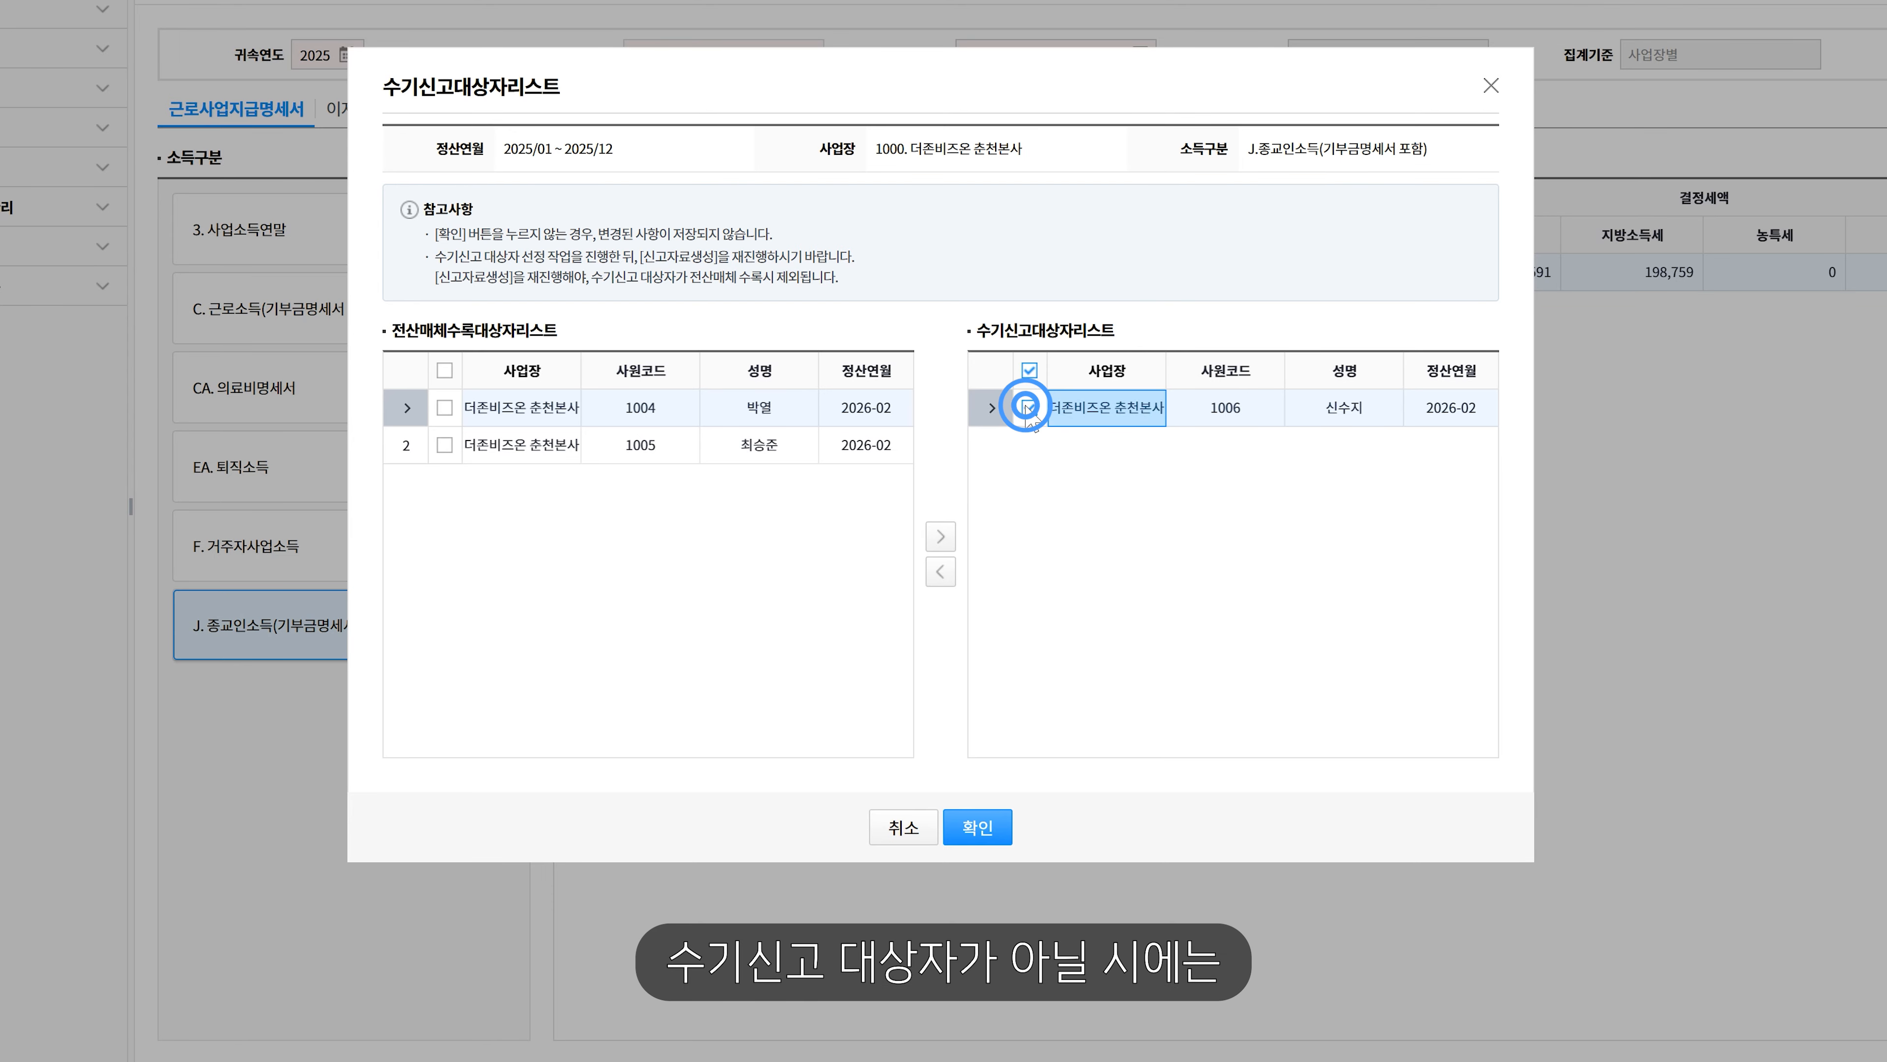
click(941, 572)
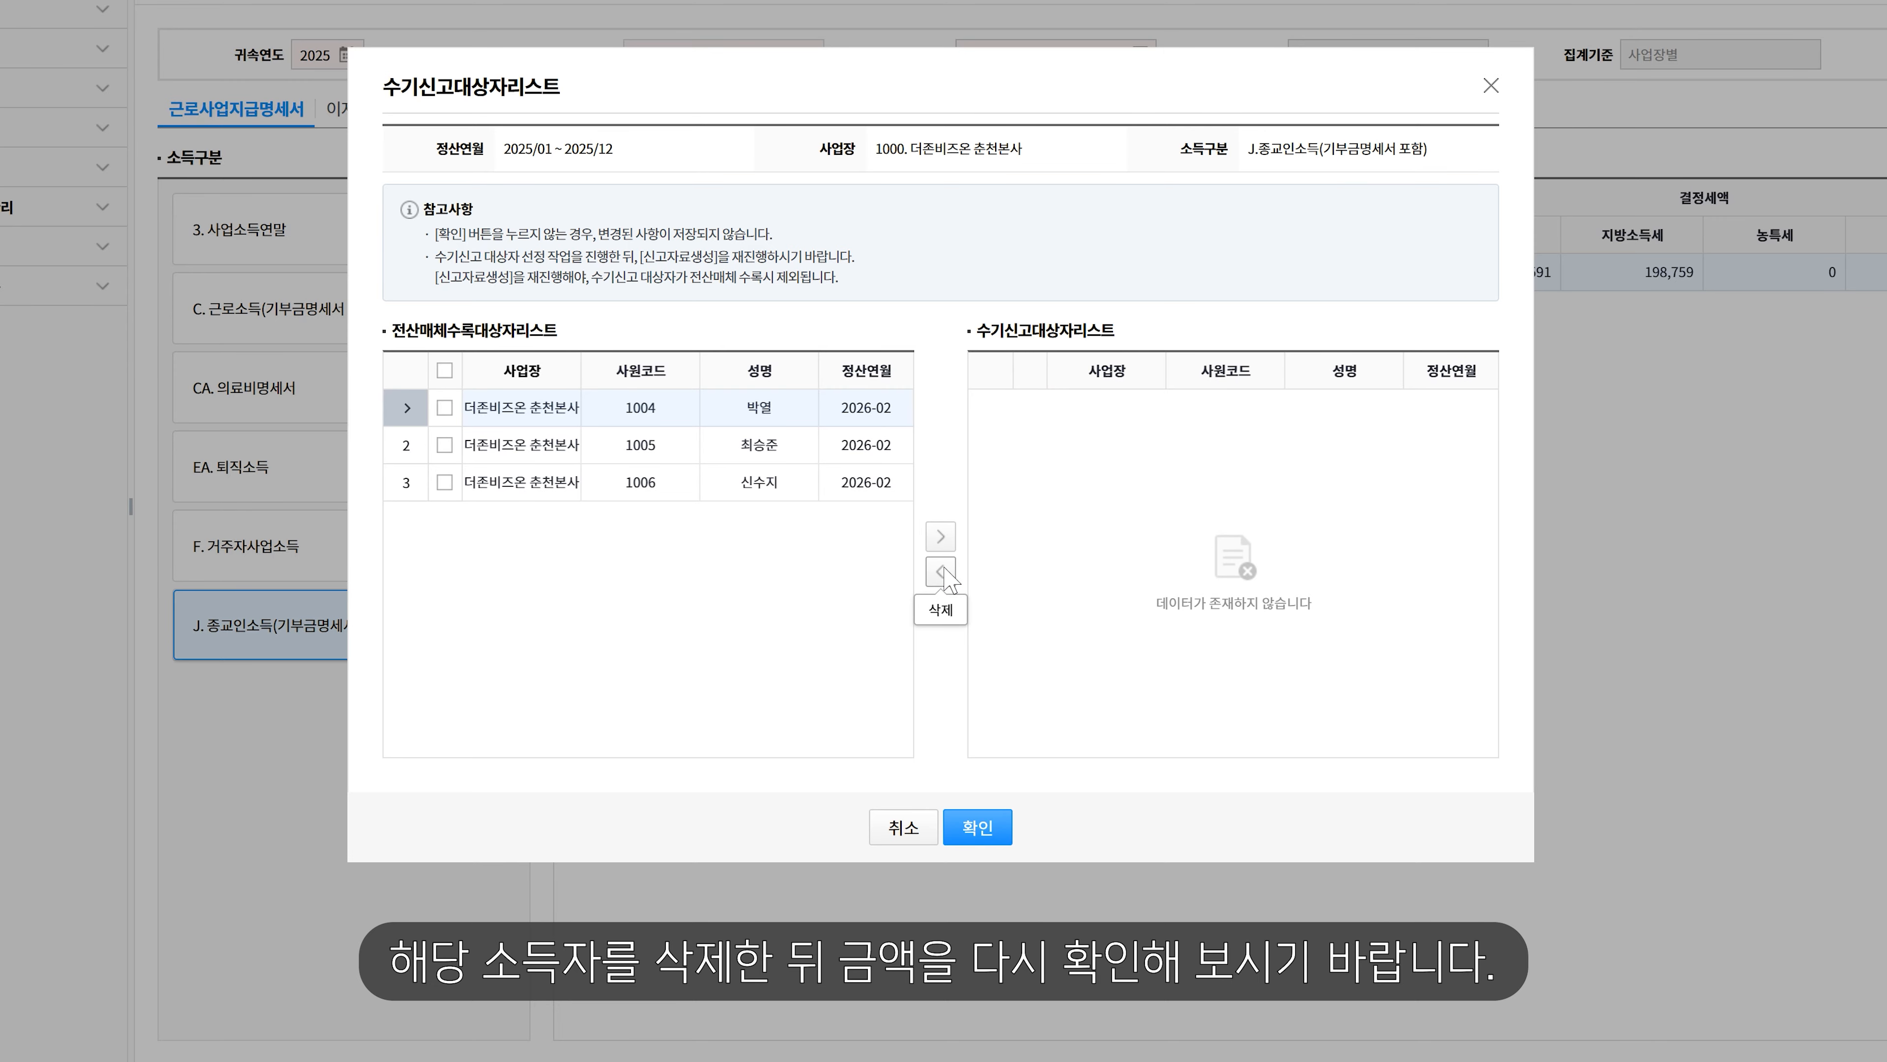
click(978, 828)
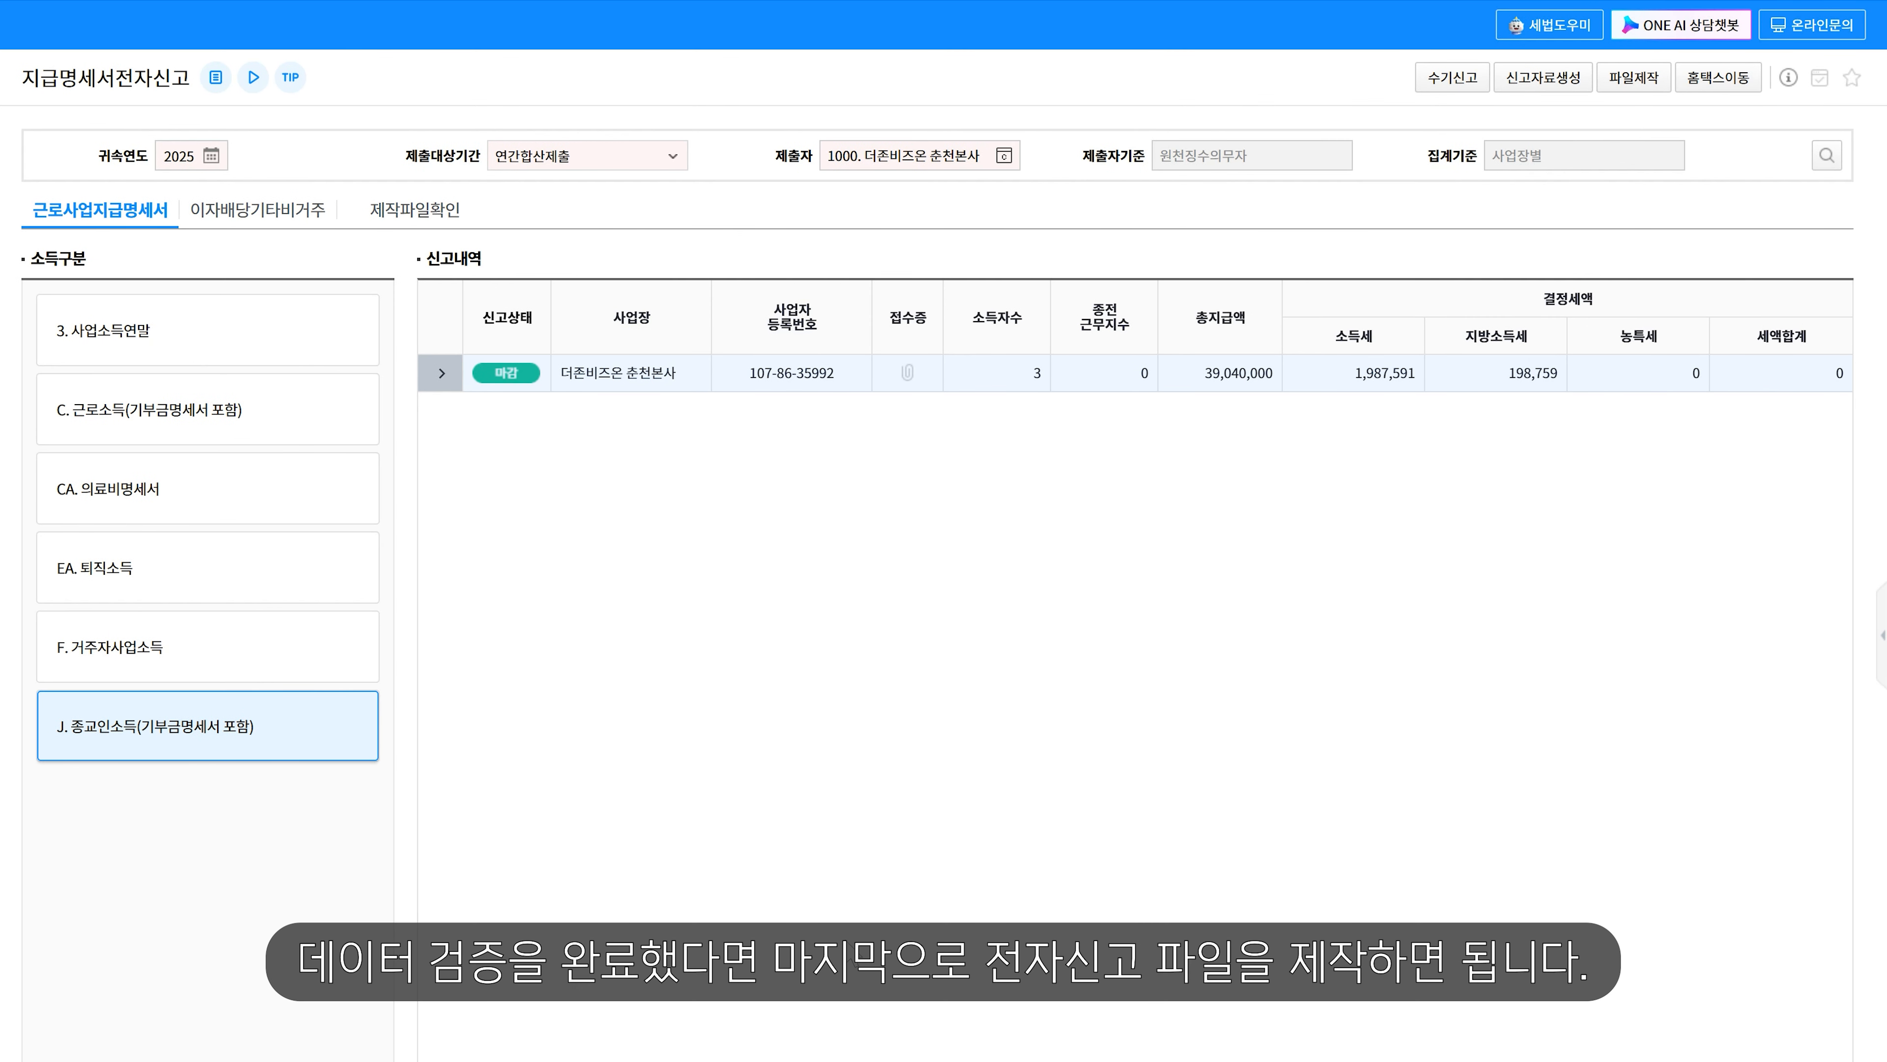
- Start creating the e-filing file (파일제작) and accept the review warning
click(198, 728)
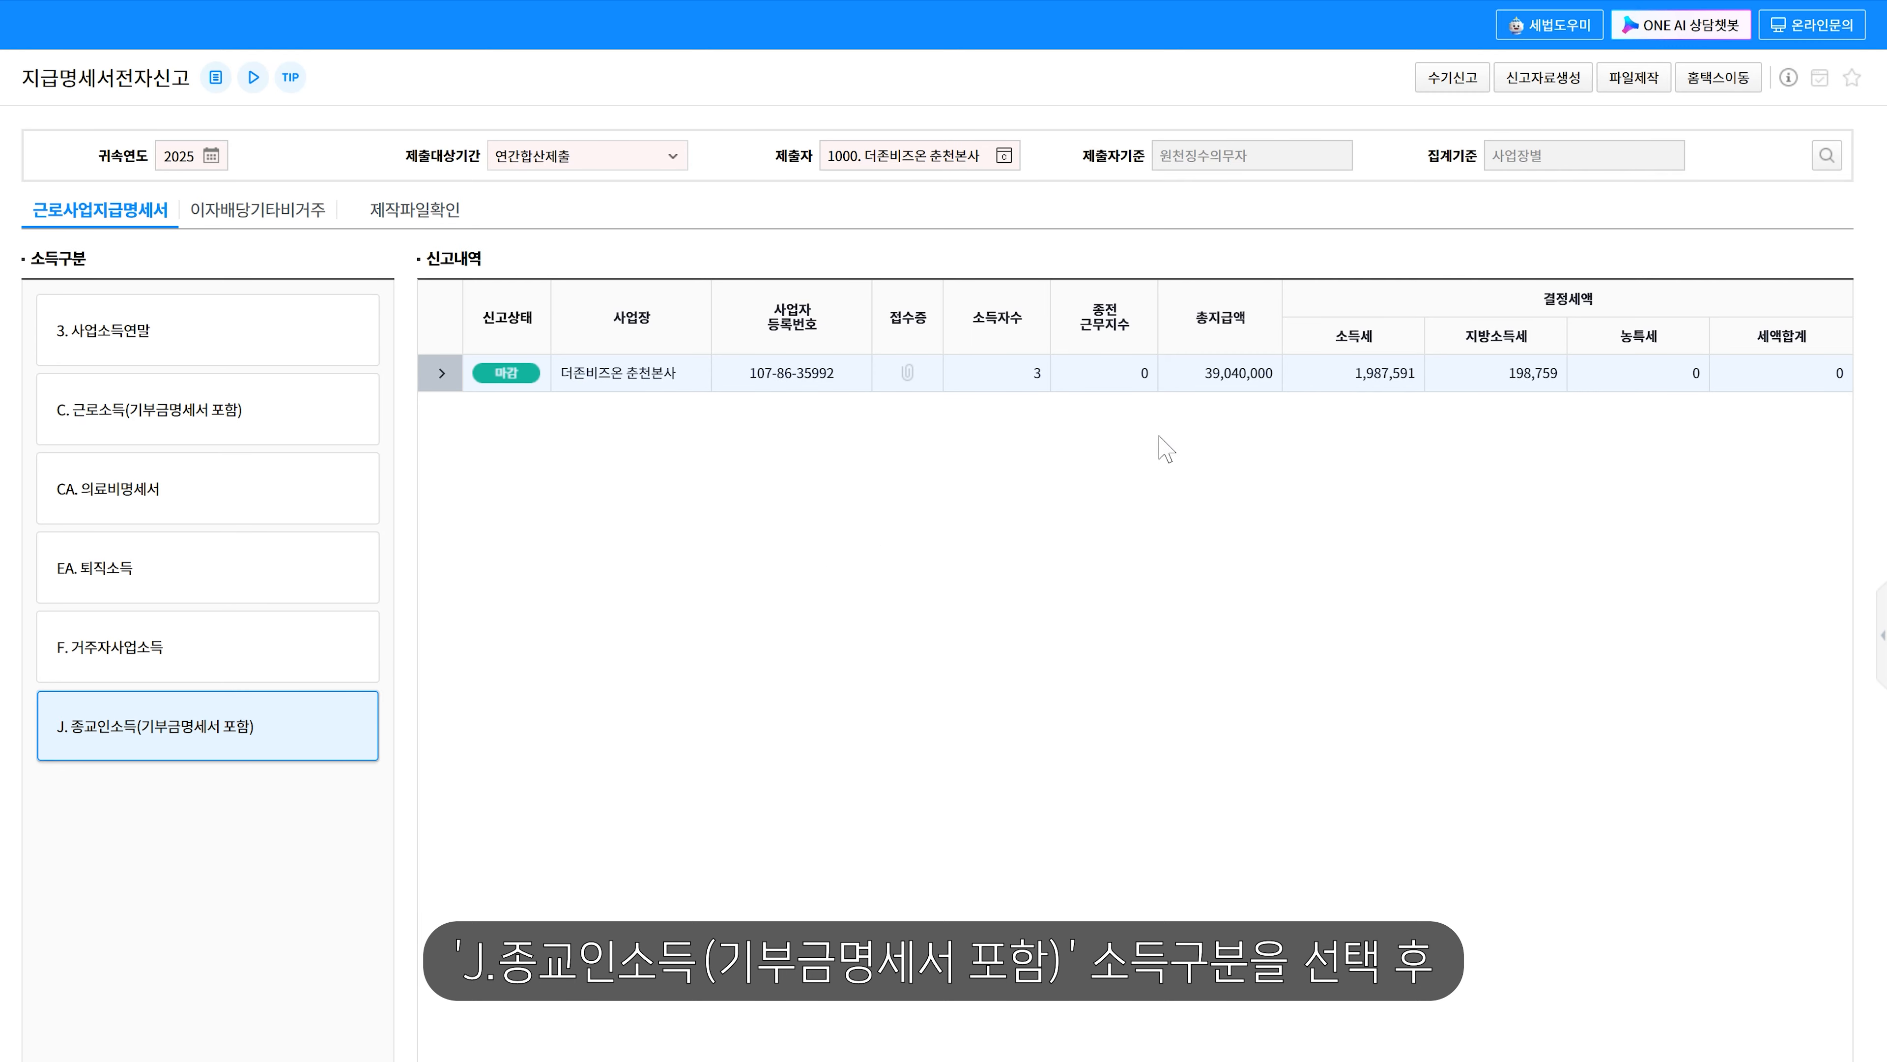
click(1609, 80)
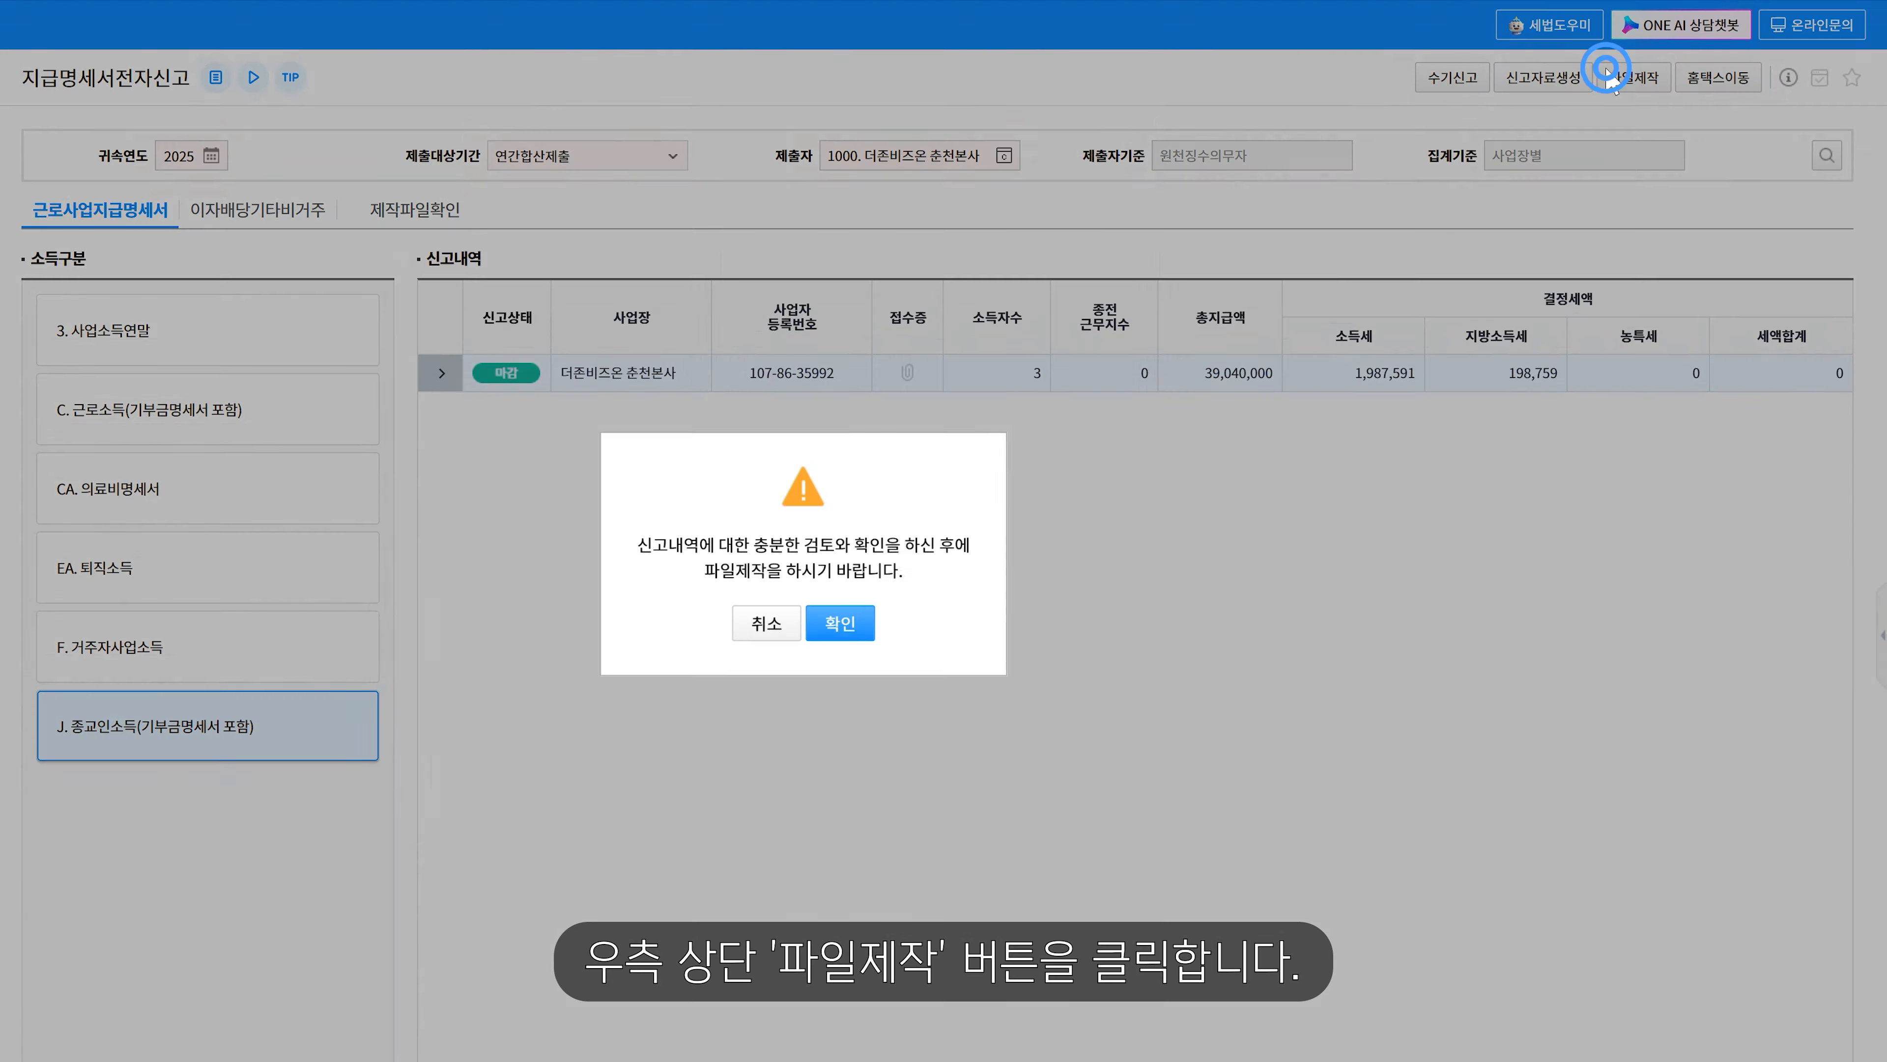
click(985, 604)
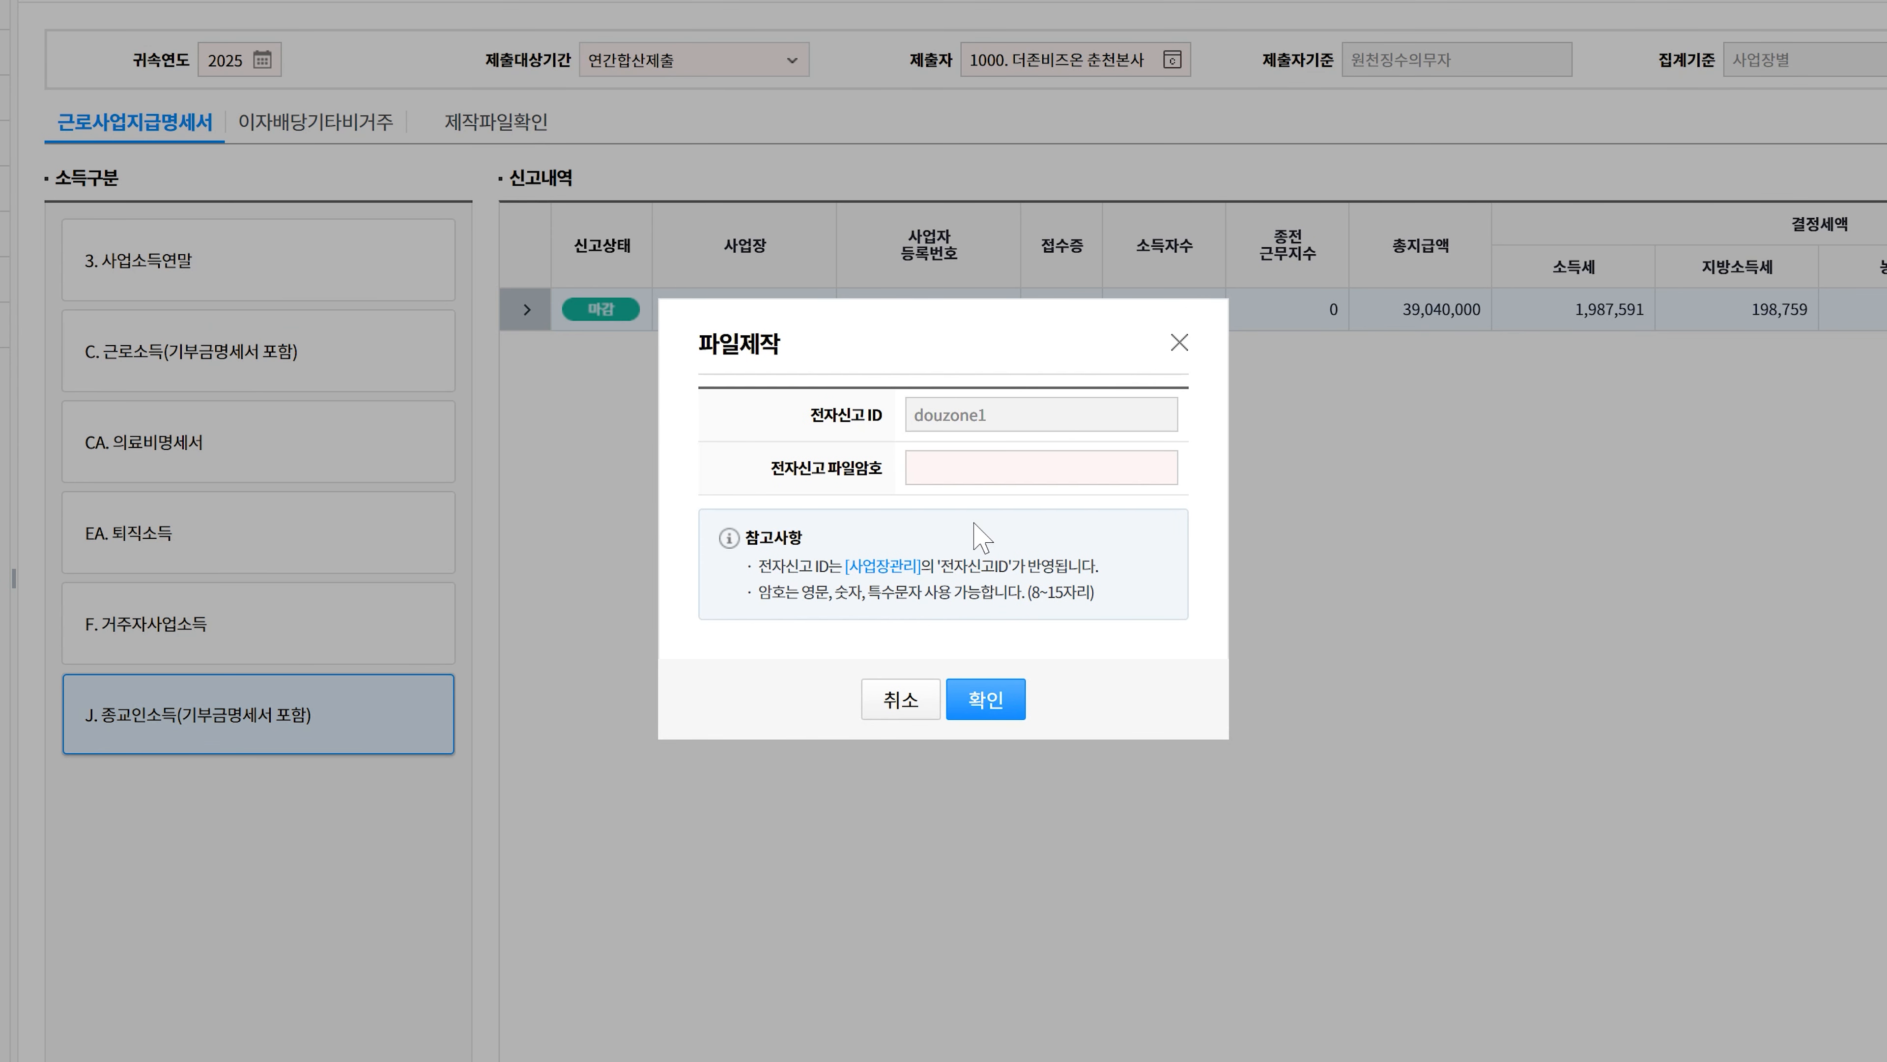
- Enter and confirm the 전자신고 file password to reach the eosdata save-path dialog
click(968, 475)
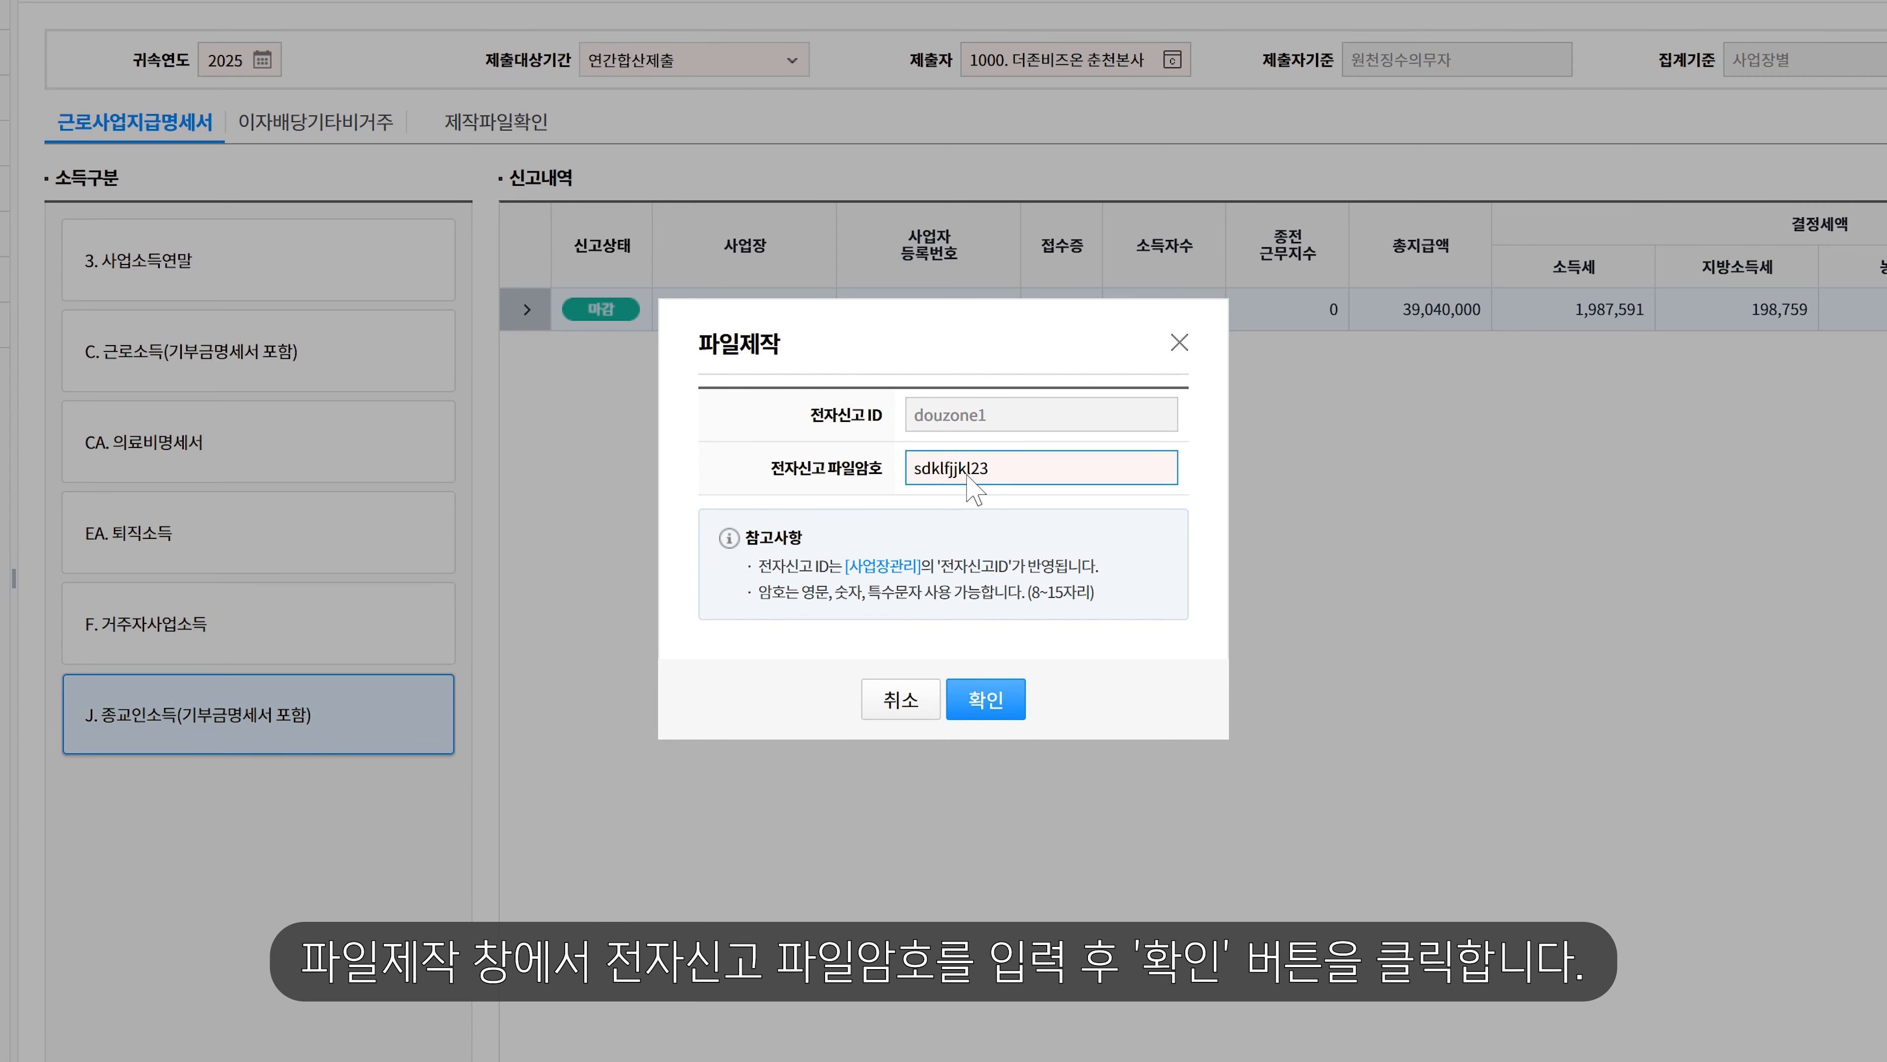
click(986, 698)
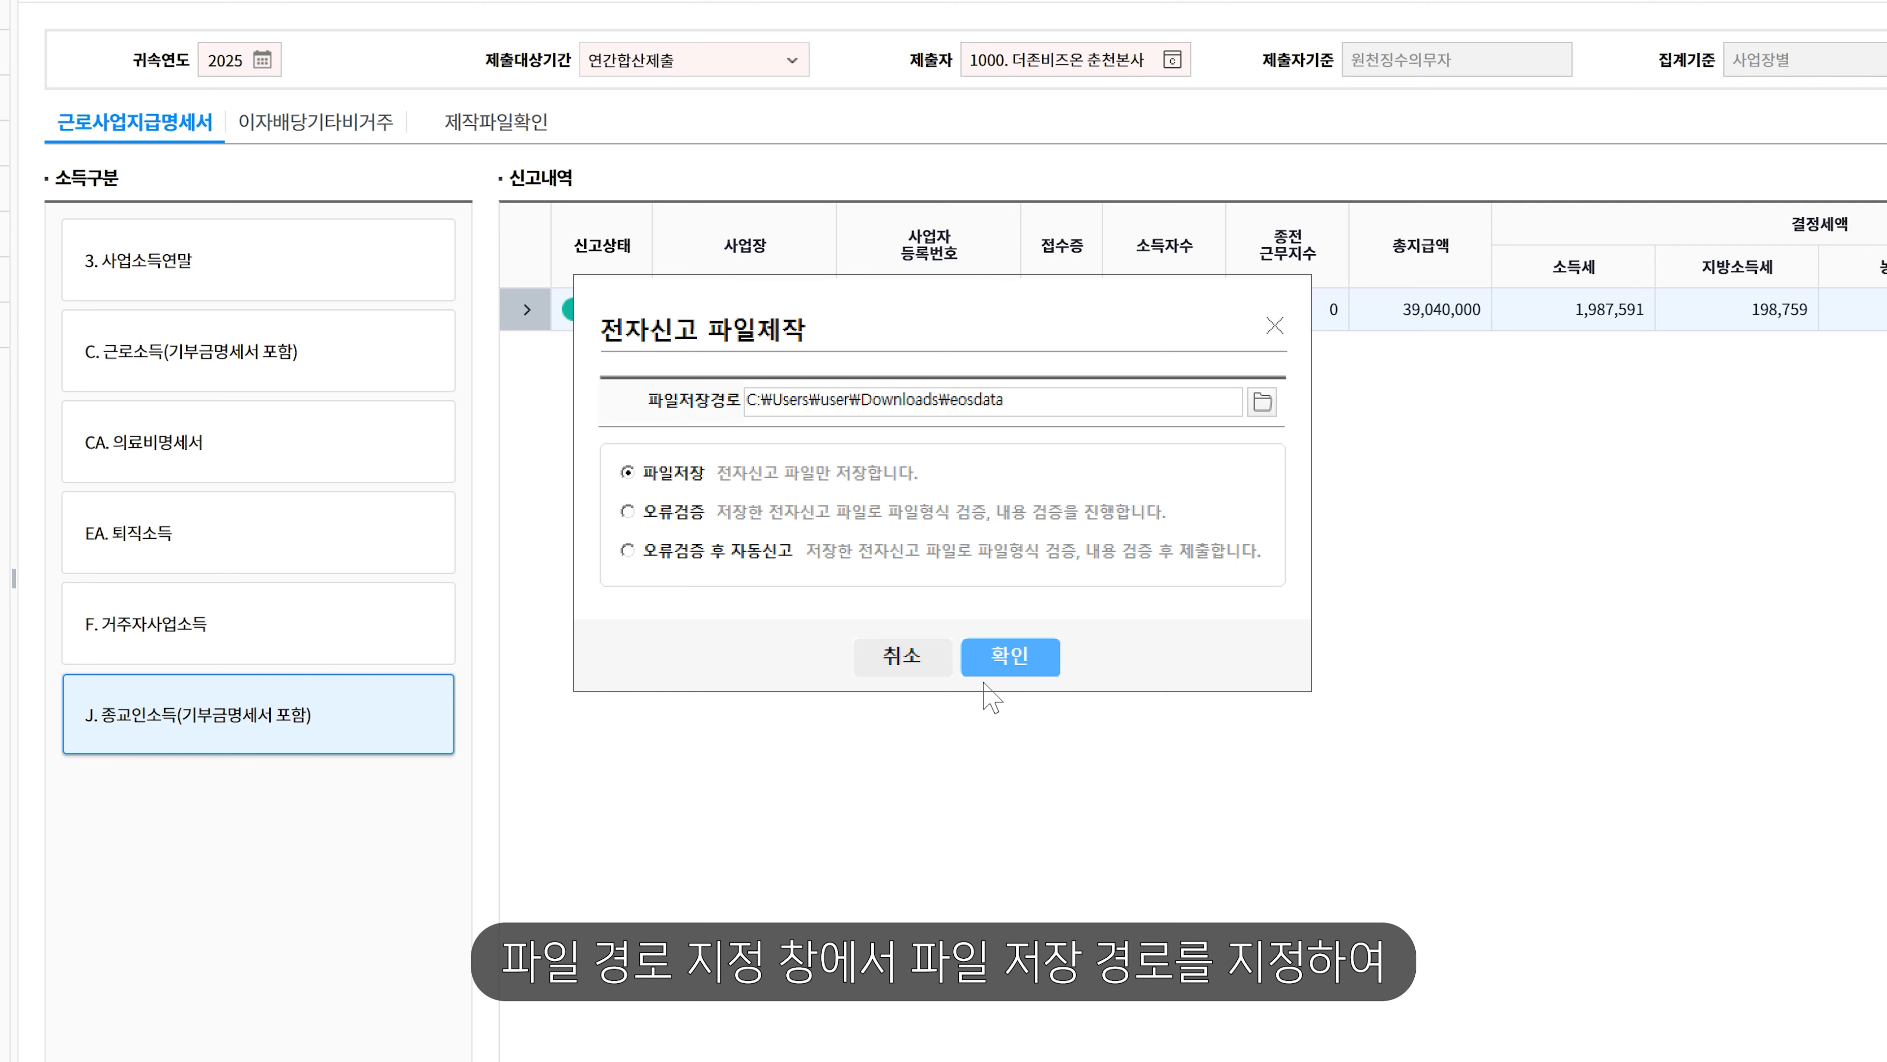
- Save the e-filing file to eosdata, producing J1078635.992 and J1078635.992.douzone
click(1009, 656)
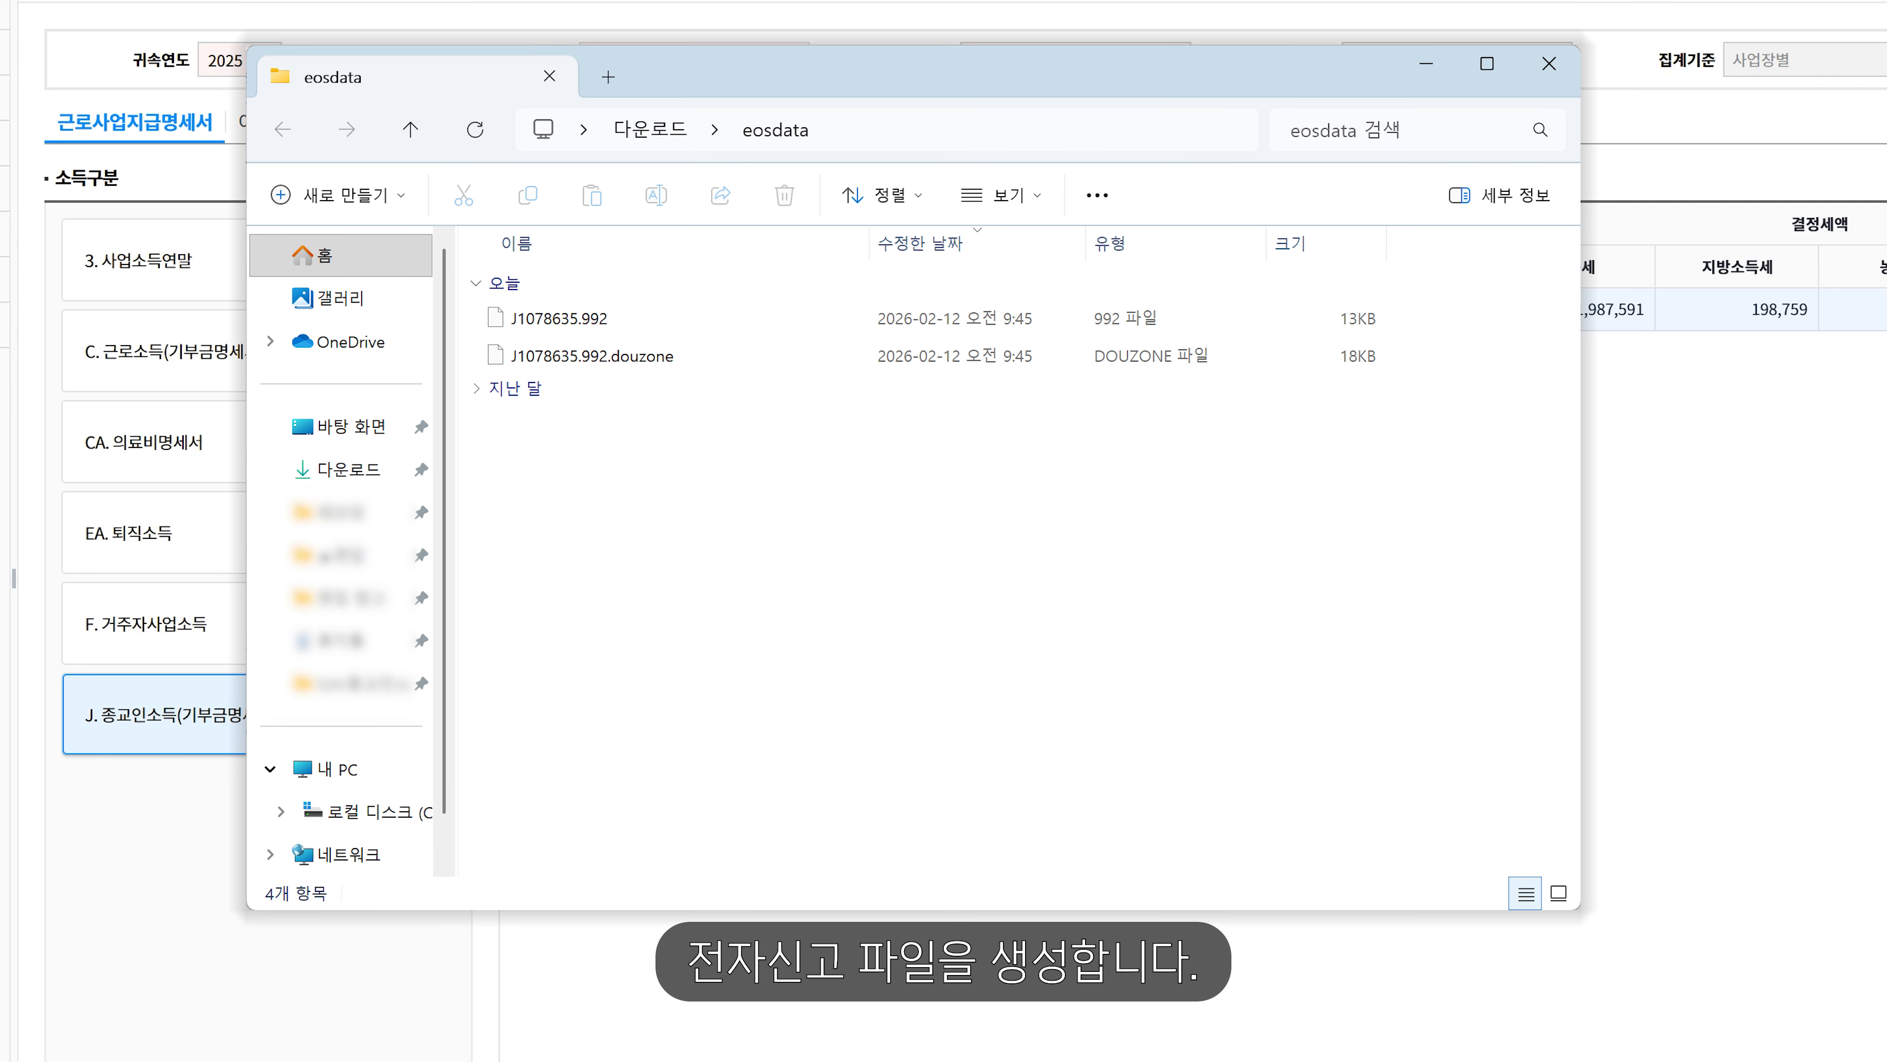